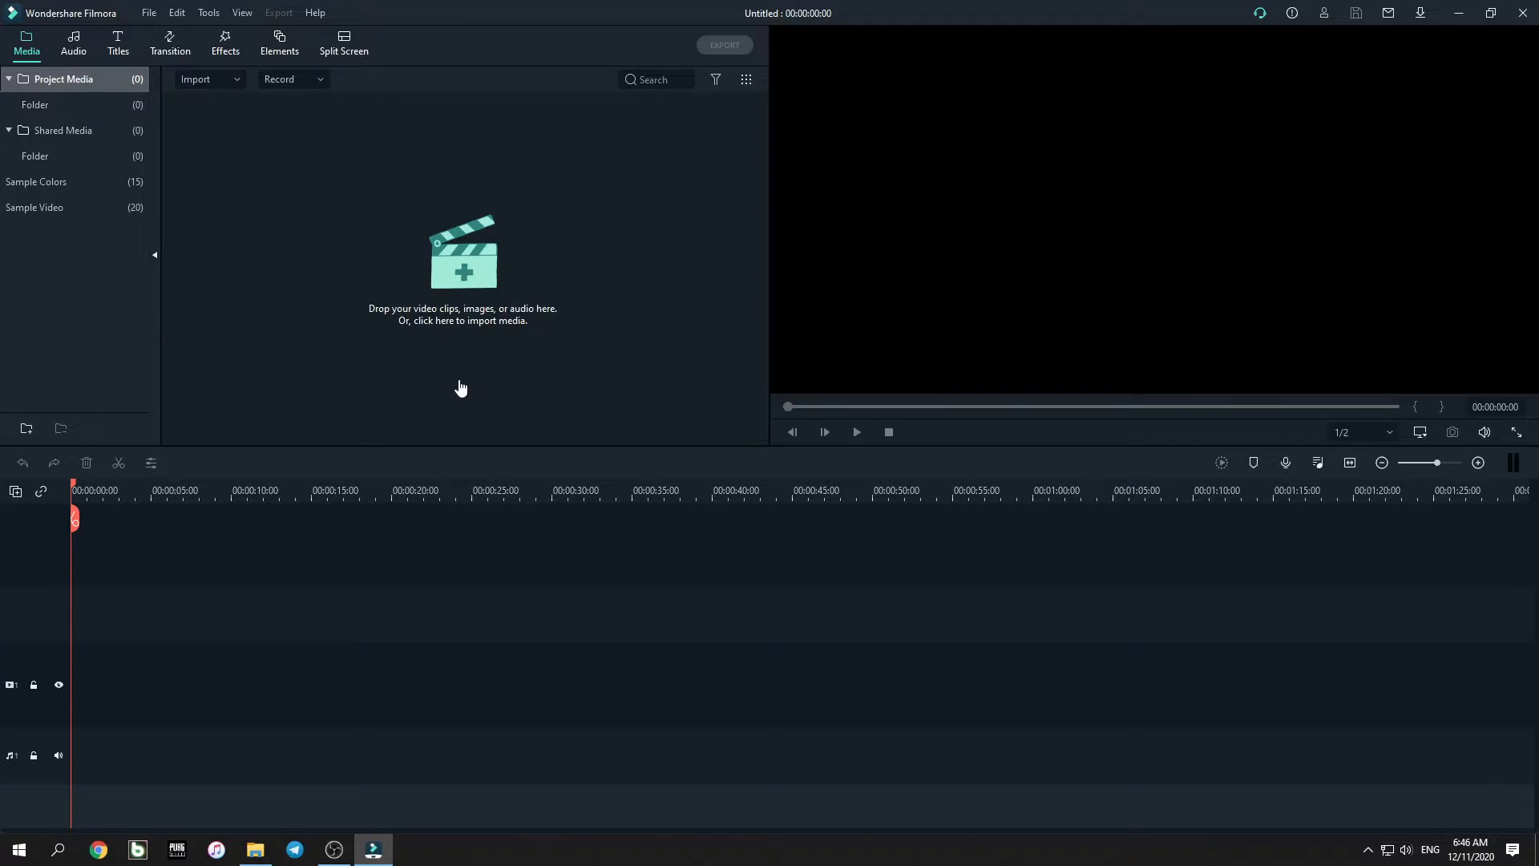
Step: Import video files 1 and 2 from the tutorial folder in File Explorer into the project media in Filmora
{"action": "left_click", "coordinate": [255, 850]}
{"action": "left_click_drag", "start_coordinate": [241, 207], "coordinate": [373, 145]}
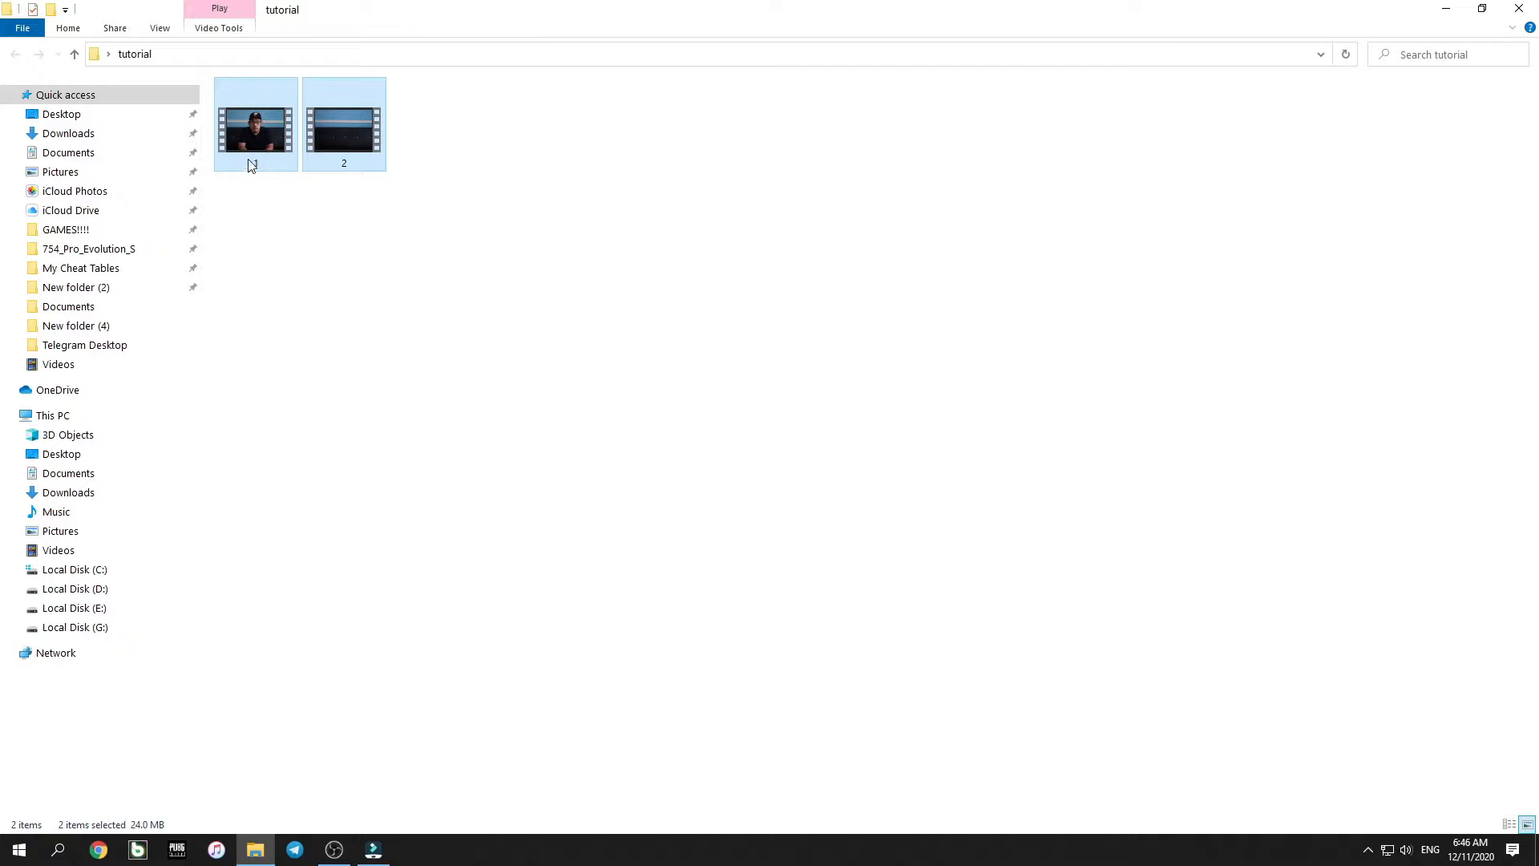
{"action": "left_click_drag", "start_coordinate": [252, 134], "coordinate": [411, 295]}
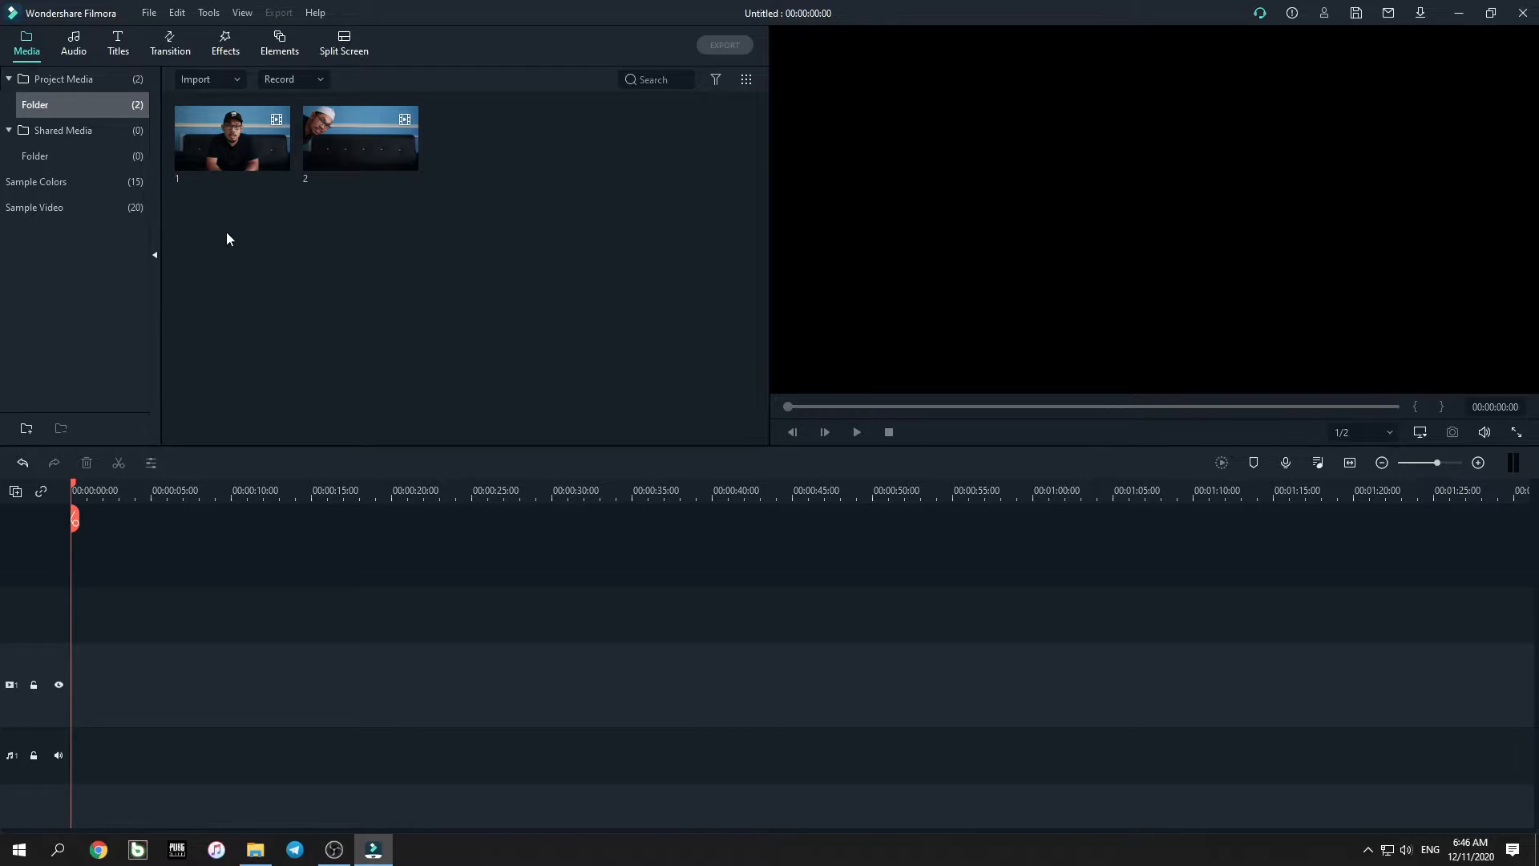
Step: Place clip 1 at the start of the first video track and mute its audio completely
{"action": "left_click_drag", "start_coordinate": [229, 141], "coordinate": [58, 685]}
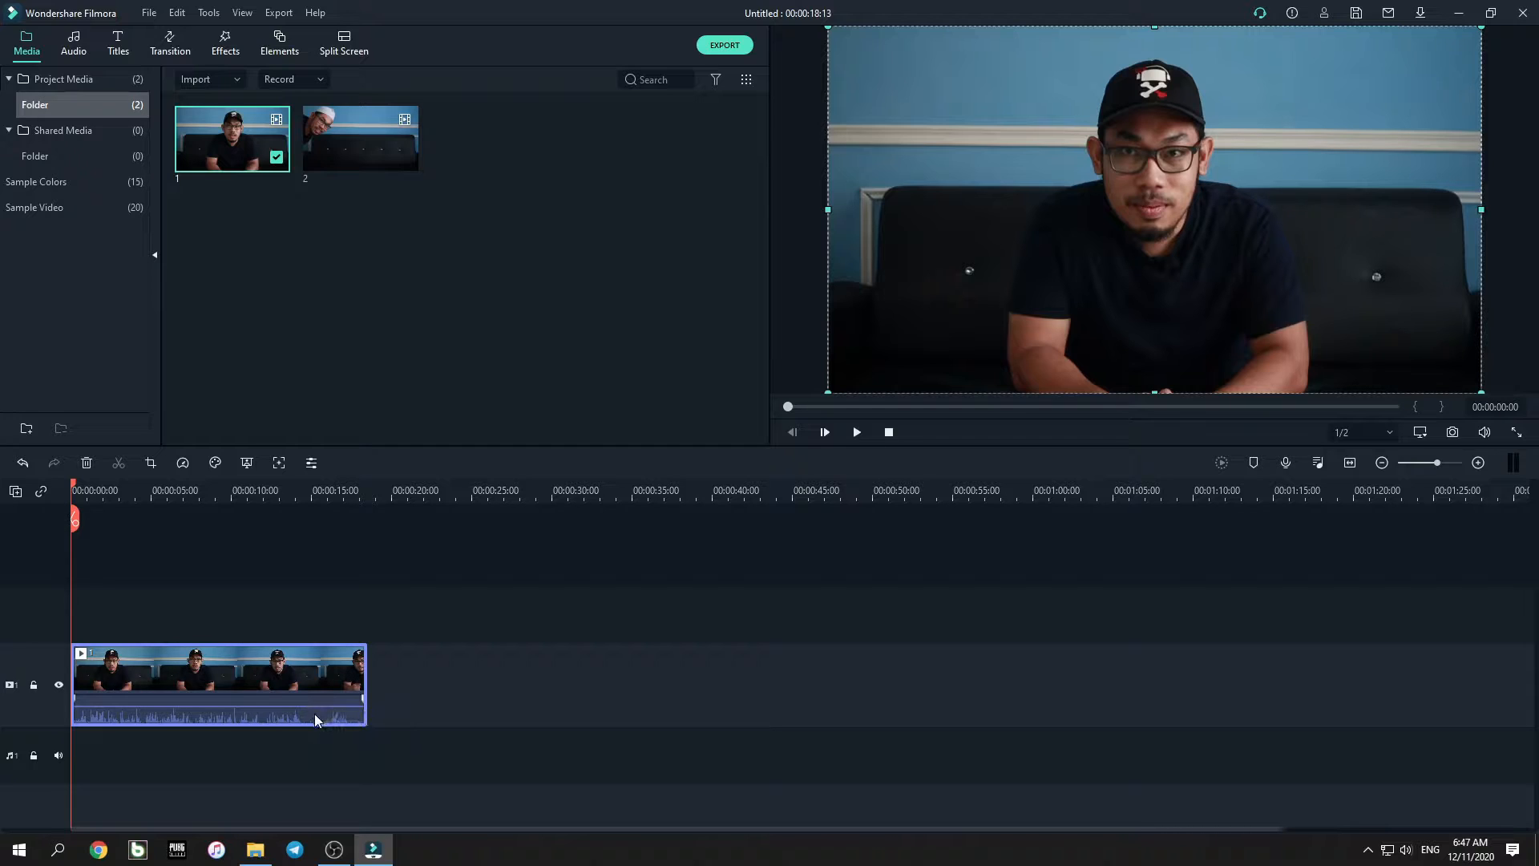
{"action": "left_click_drag", "start_coordinate": [315, 710], "coordinate": [316, 736]}
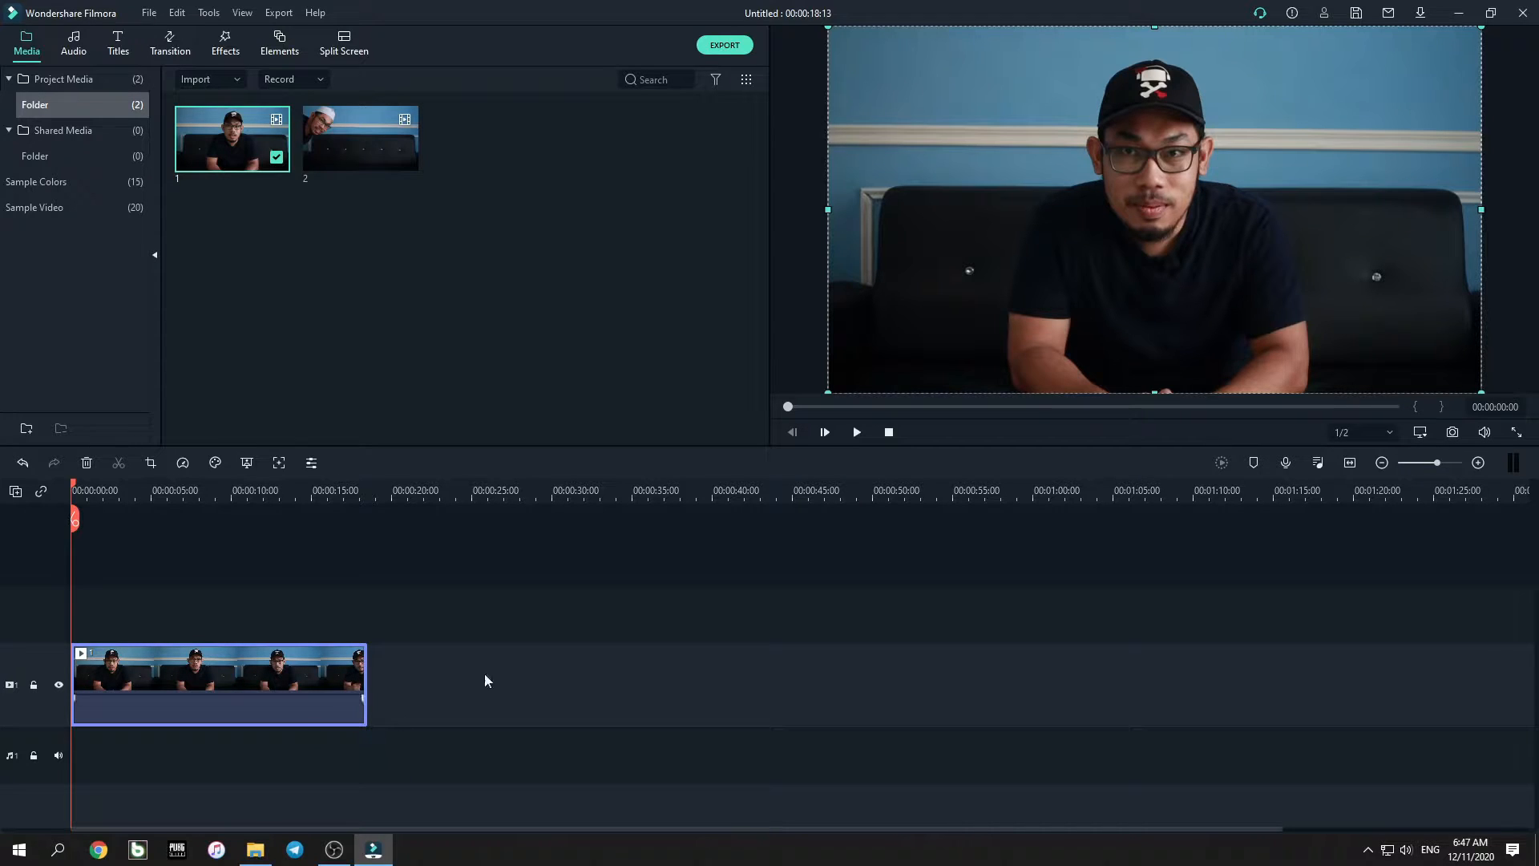
Step: Play through clip 1 to examine where the man speaks and gestures, and return the playhead to the start
{"action": "left_click", "coordinate": [857, 433]}
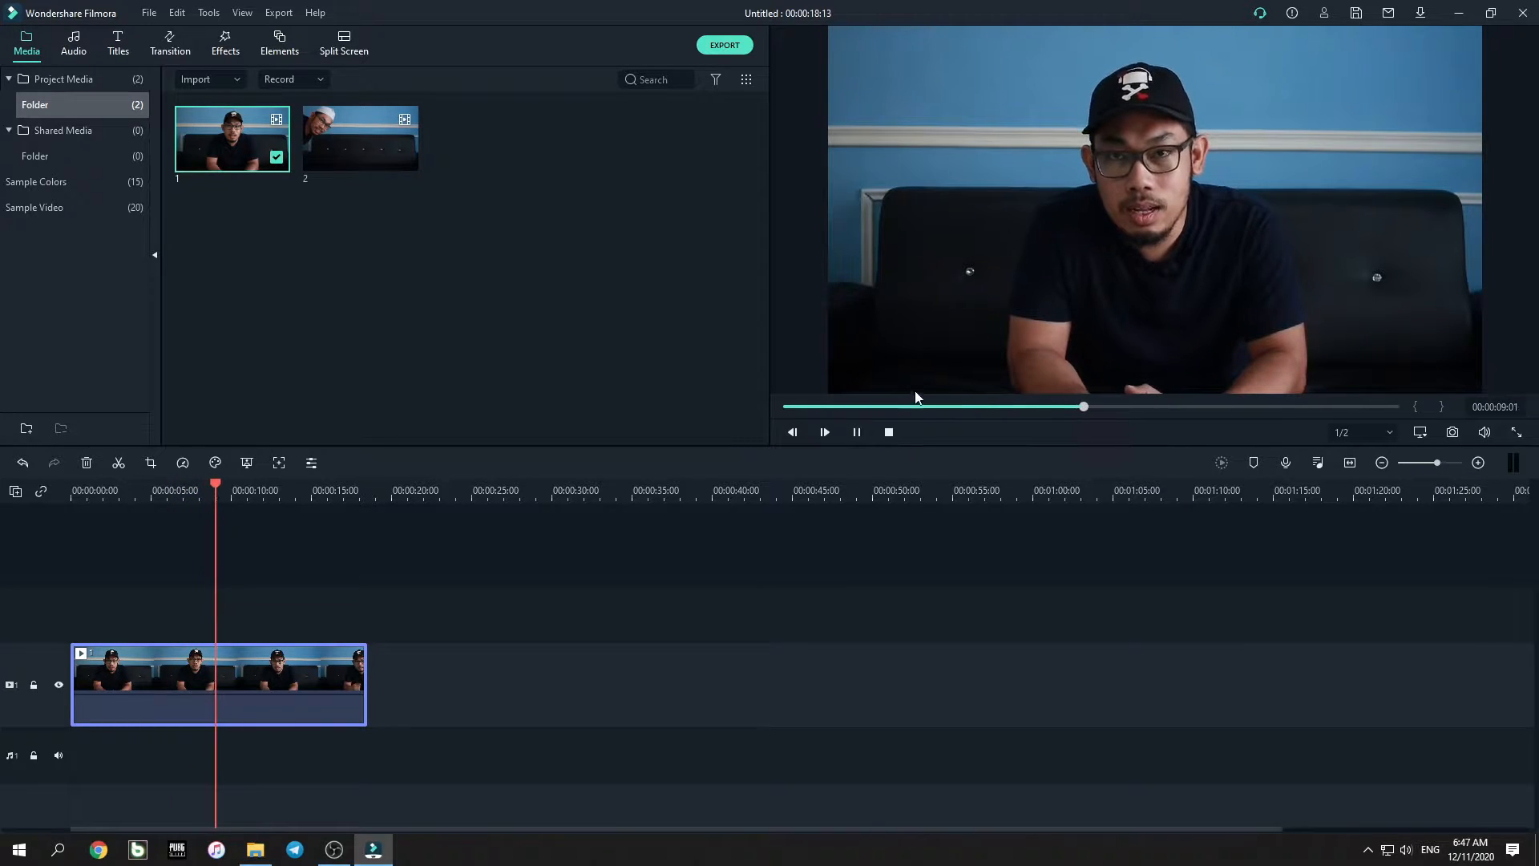
{"action": "left_click", "coordinate": [857, 433]}
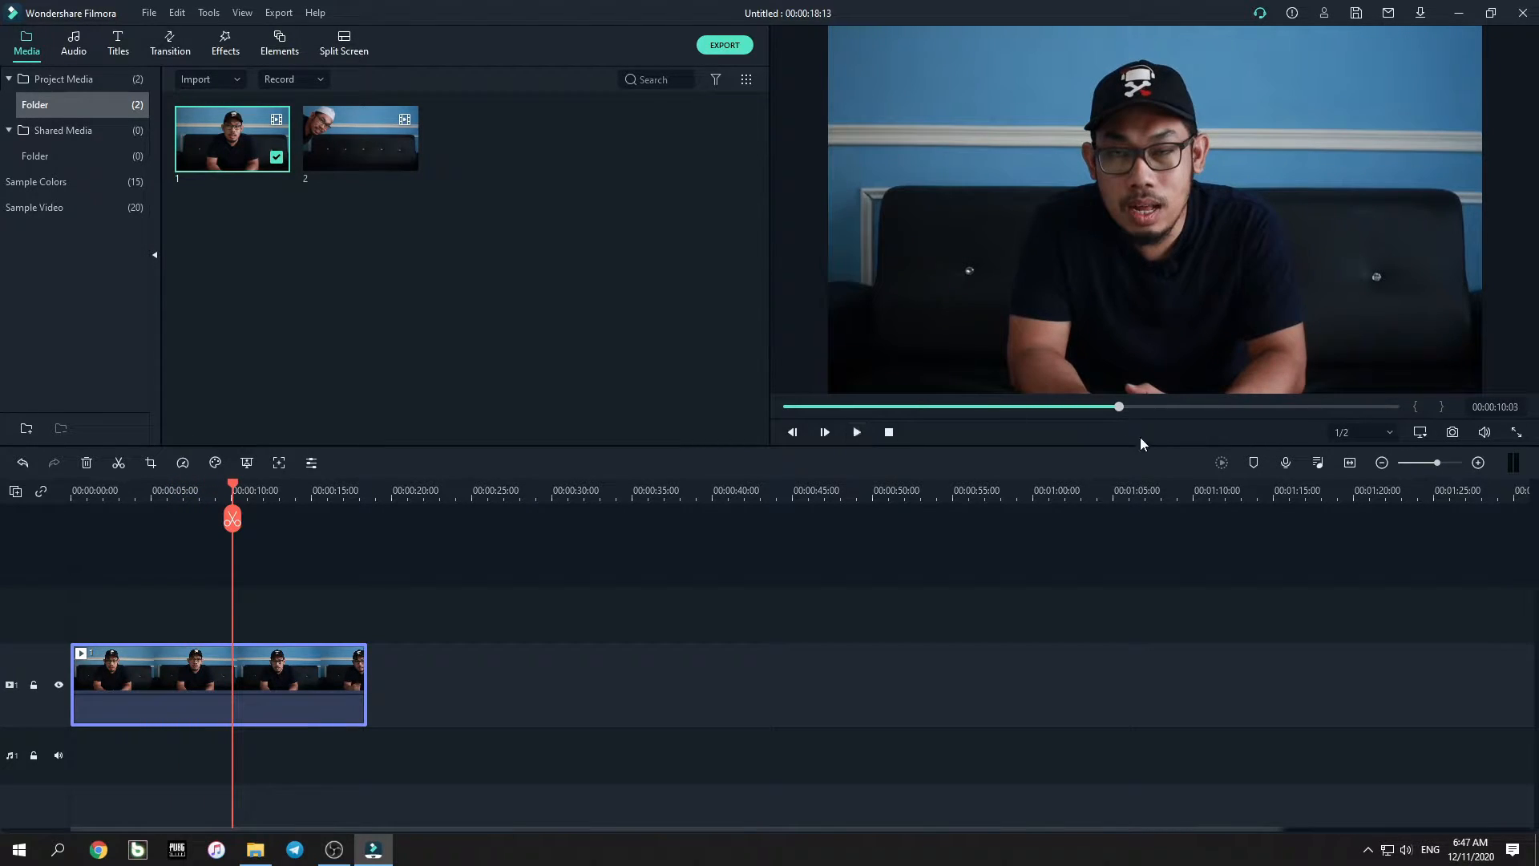
{"action": "left_click_drag", "start_coordinate": [1113, 410], "coordinate": [1100, 412]}
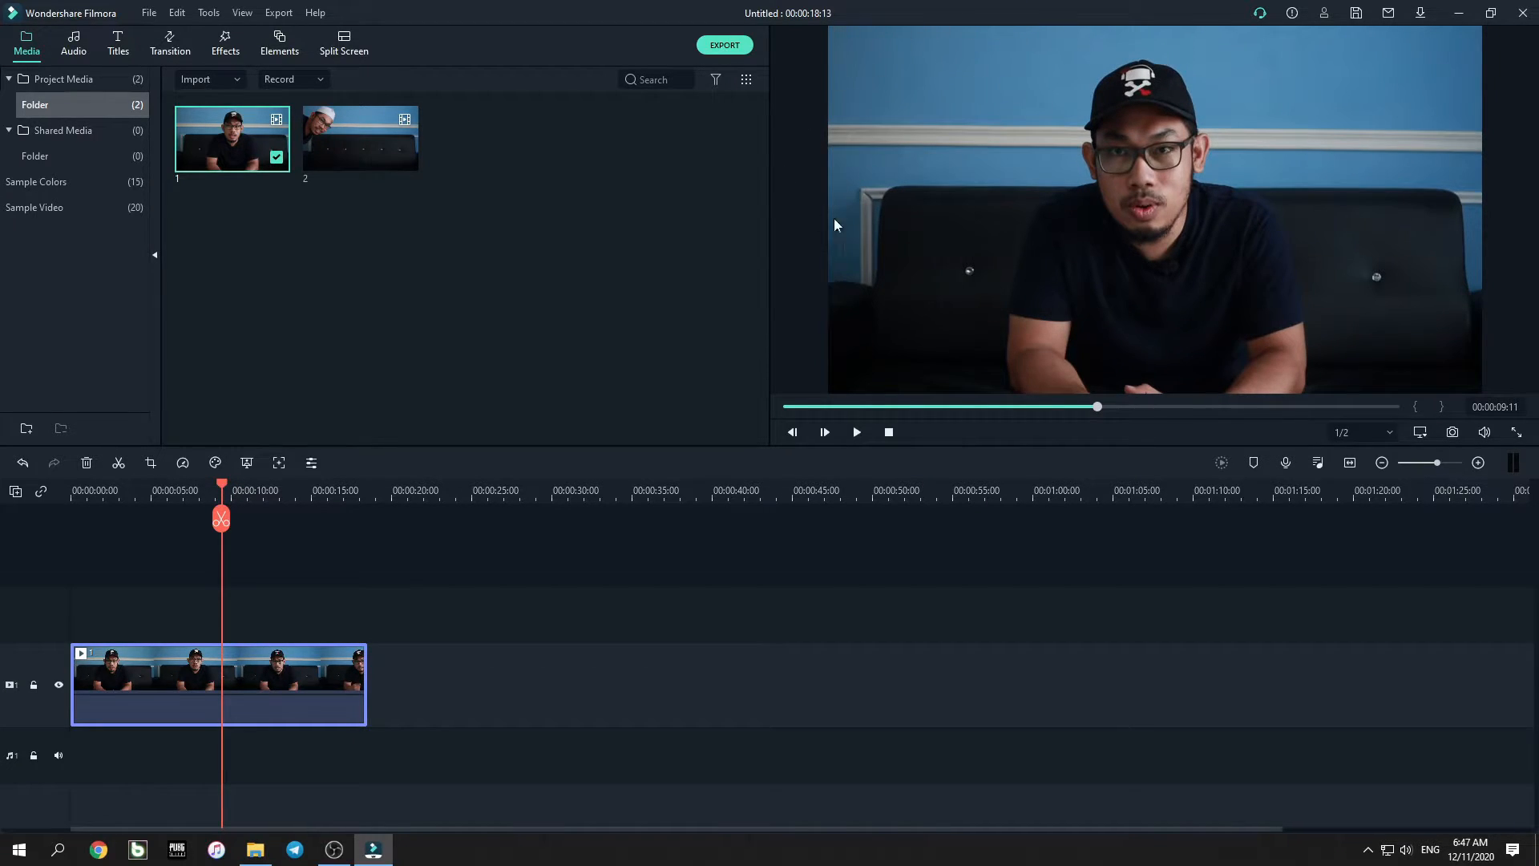
{"action": "left_click", "coordinate": [857, 434]}
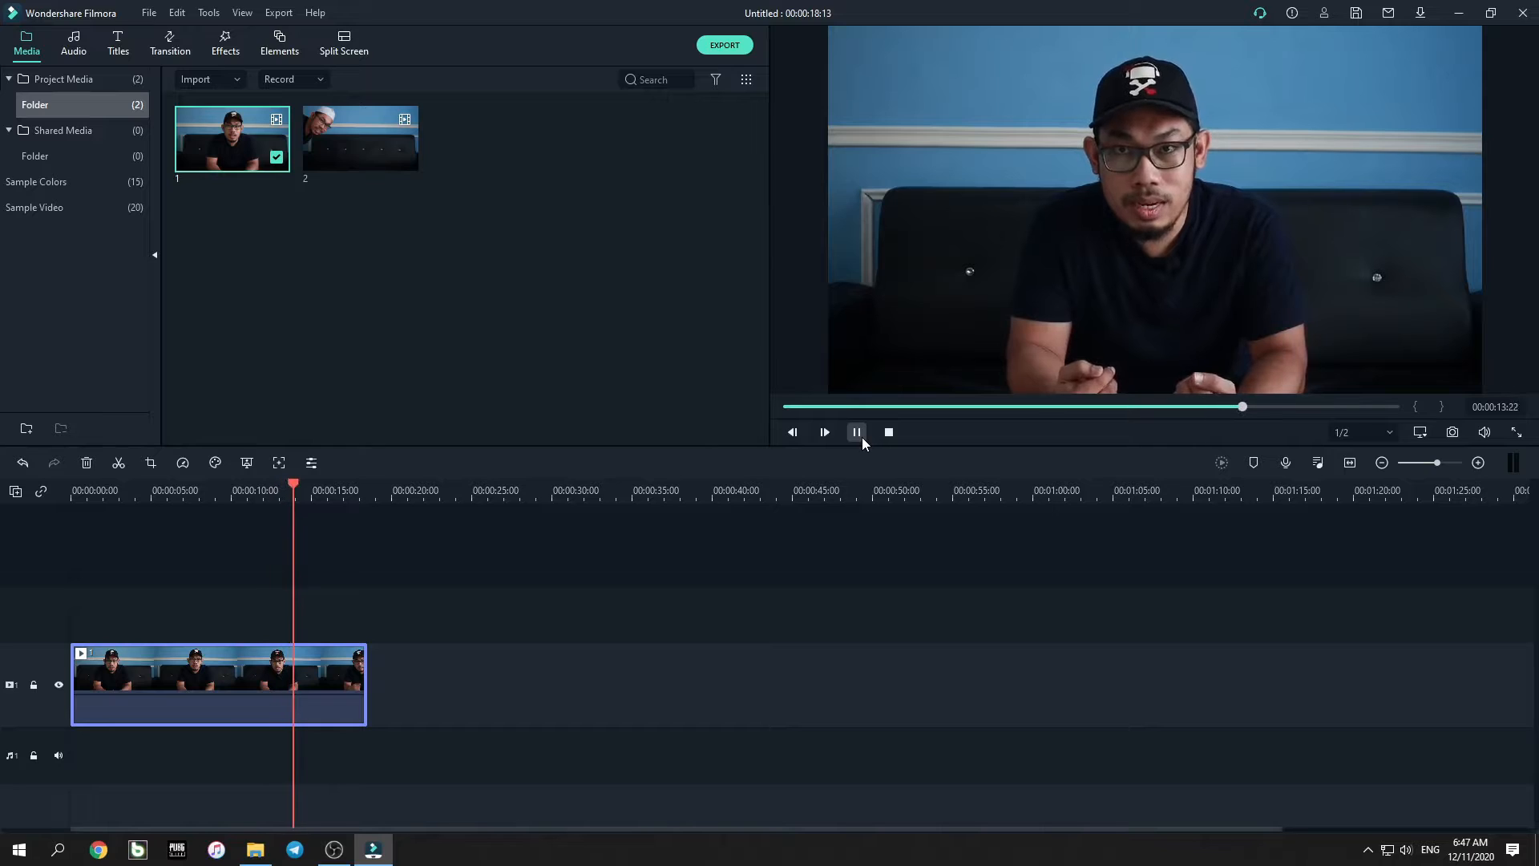
{"action": "left_click", "coordinate": [857, 433]}
{"action": "left_click_drag", "start_coordinate": [1310, 408], "coordinate": [1257, 414]}
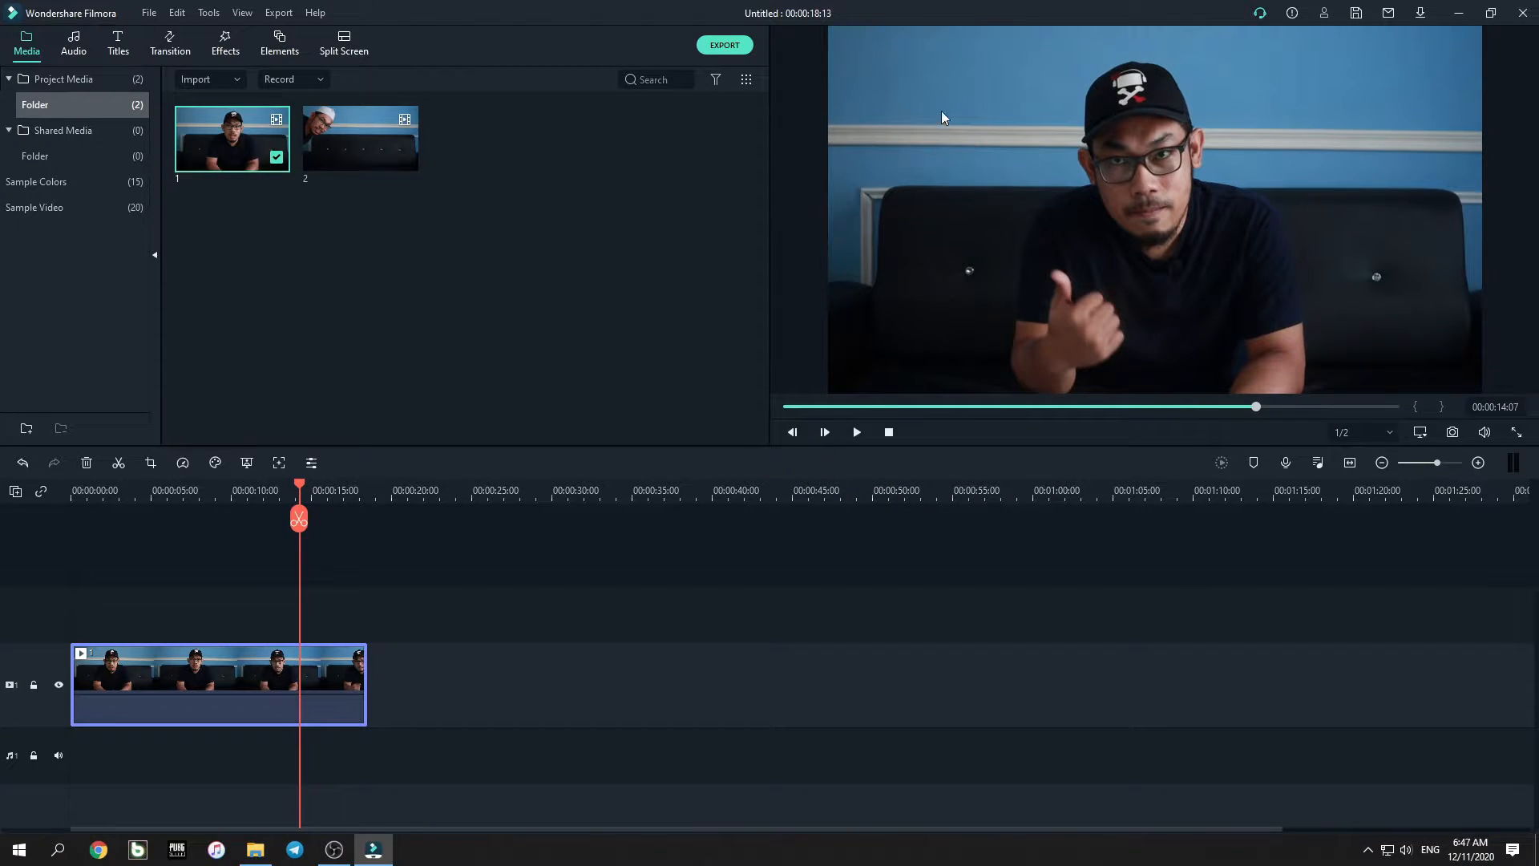
{"action": "left_click", "coordinate": [857, 433]}
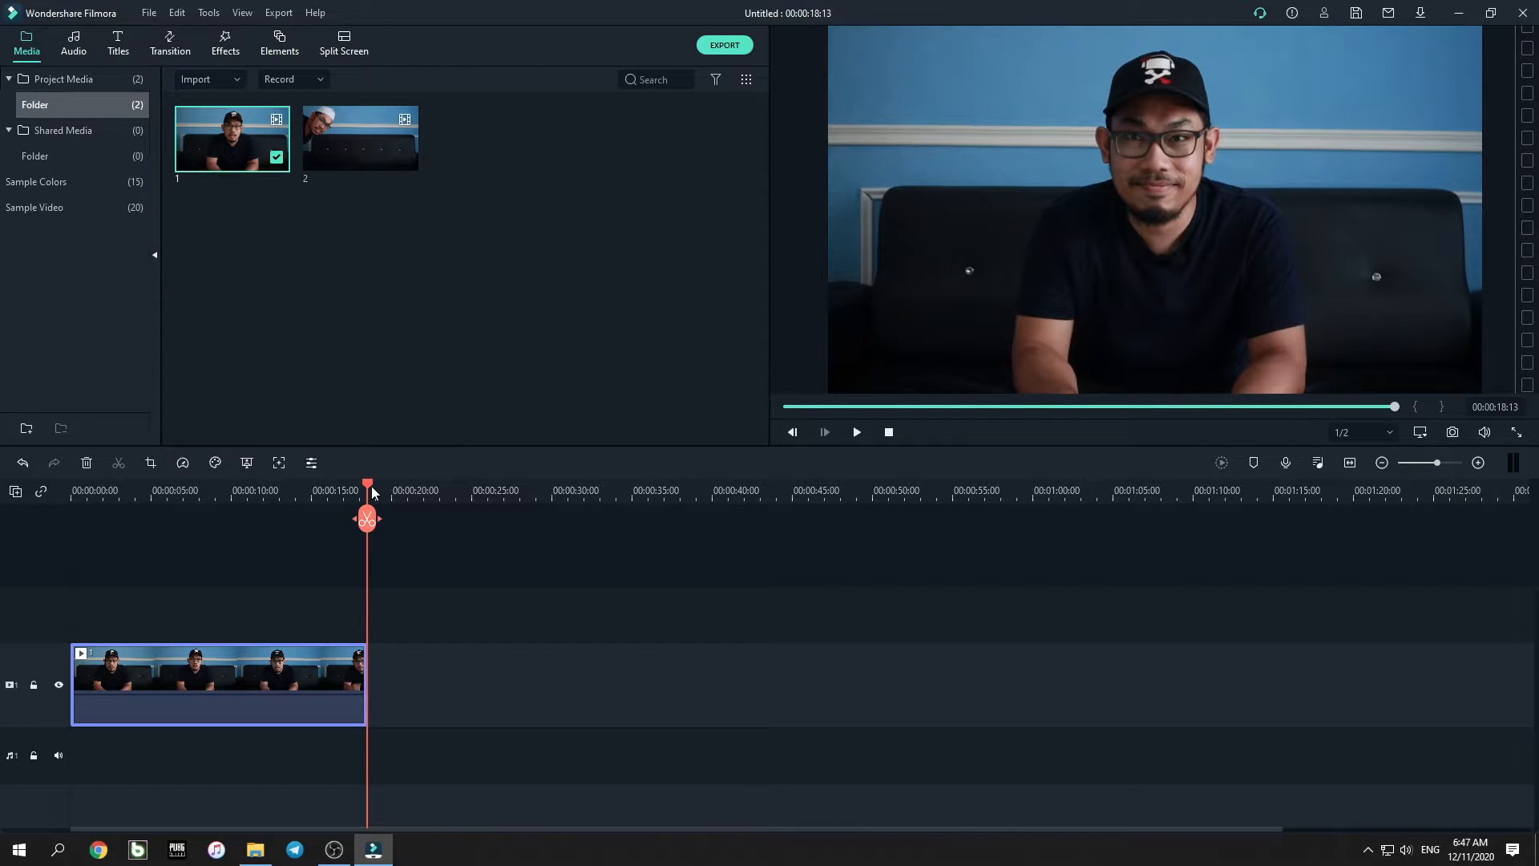
{"action": "left_click_drag", "start_coordinate": [370, 489], "coordinate": [36, 502]}
Step: Place clip 2 on the second video track from about 00:00:13:07, ending together with clip 1, and mute its audio
{"action": "left_click", "coordinate": [364, 143]}
{"action": "left_click_drag", "start_coordinate": [348, 141], "coordinate": [287, 601]}
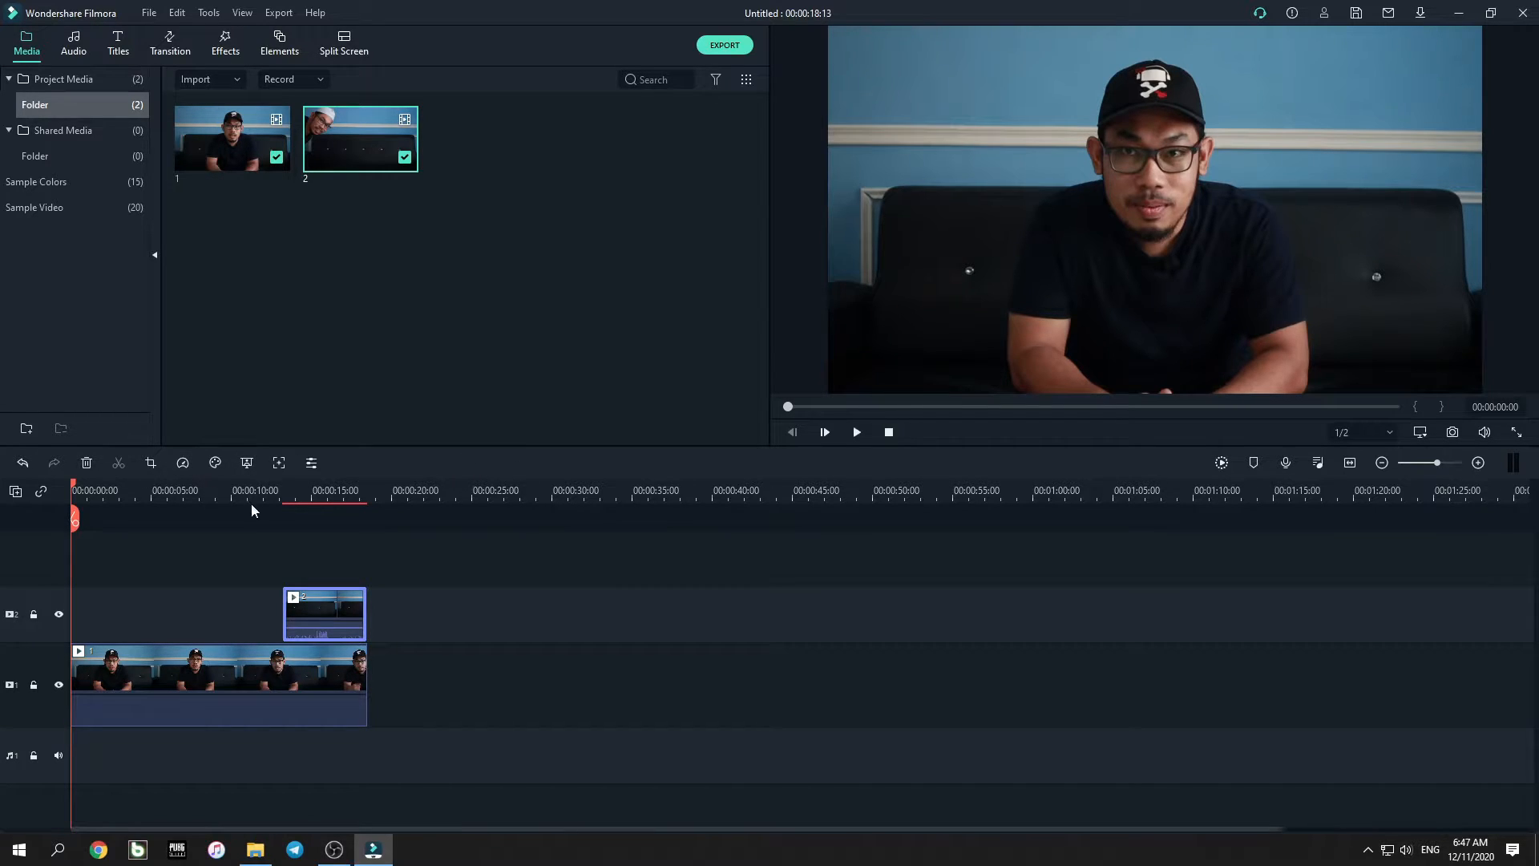
{"action": "left_click", "coordinate": [288, 493]}
{"action": "left_click", "coordinate": [858, 433]}
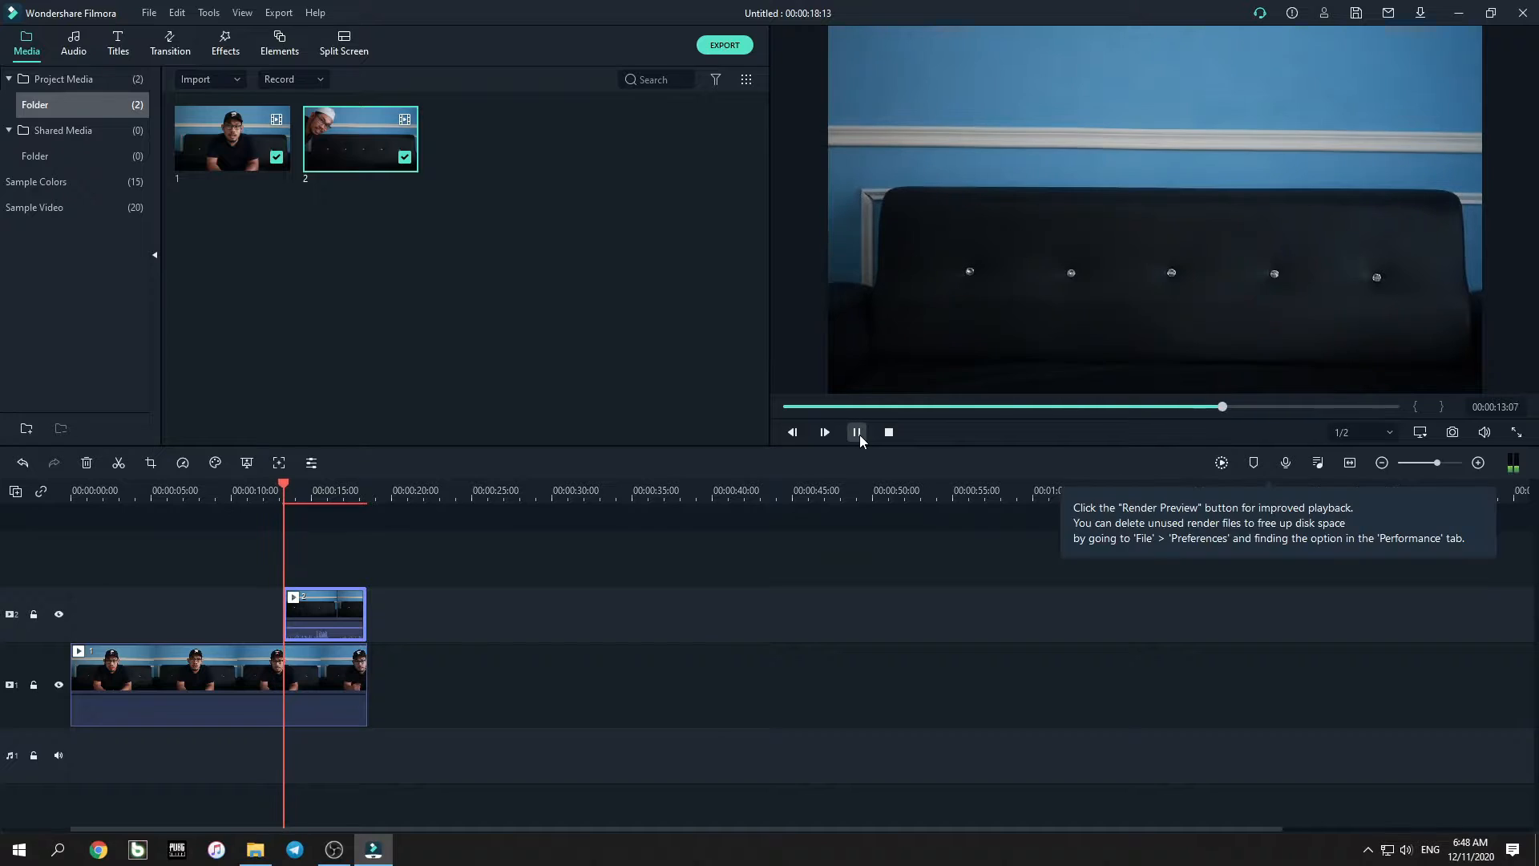
{"action": "left_click", "coordinate": [858, 433]}
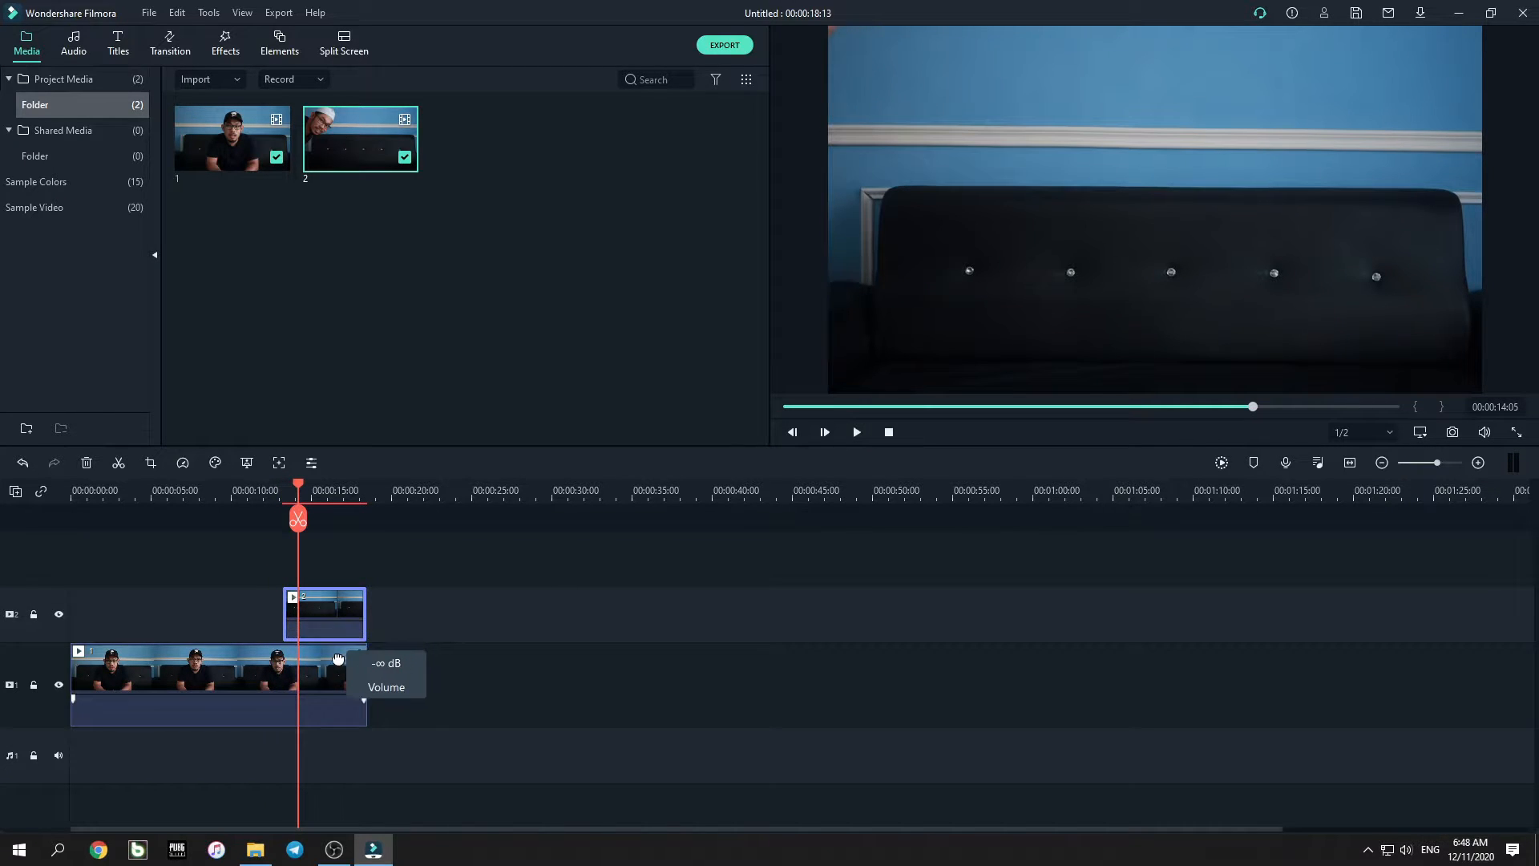
Step: Play the overlapping section to check how clip 2 covers clip 1, and move the playhead back to 00:00:09:15
{"action": "left_click", "coordinate": [858, 433]}
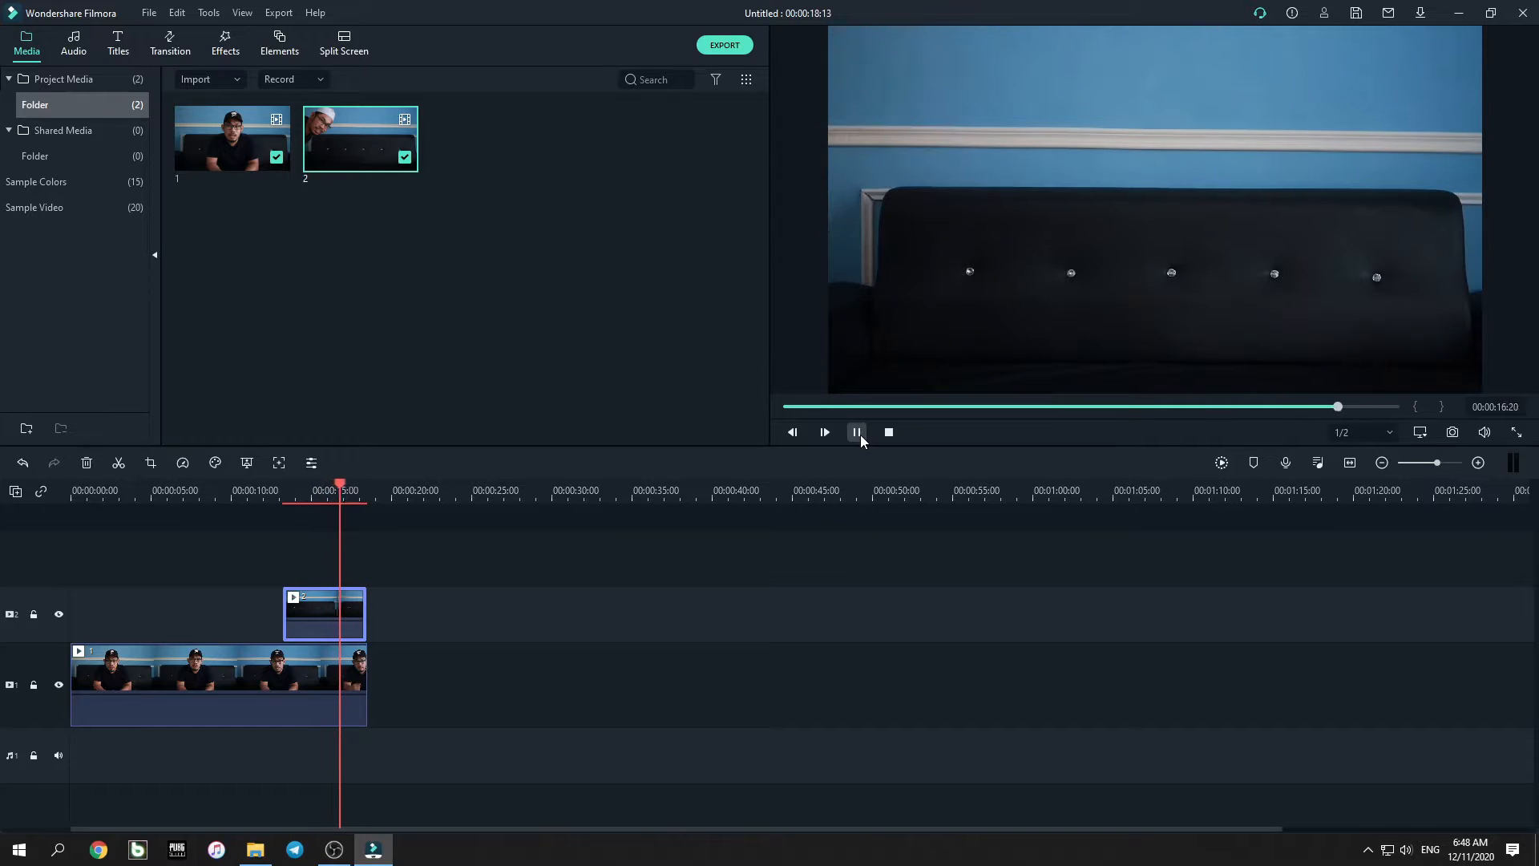
{"action": "left_click", "coordinate": [858, 433]}
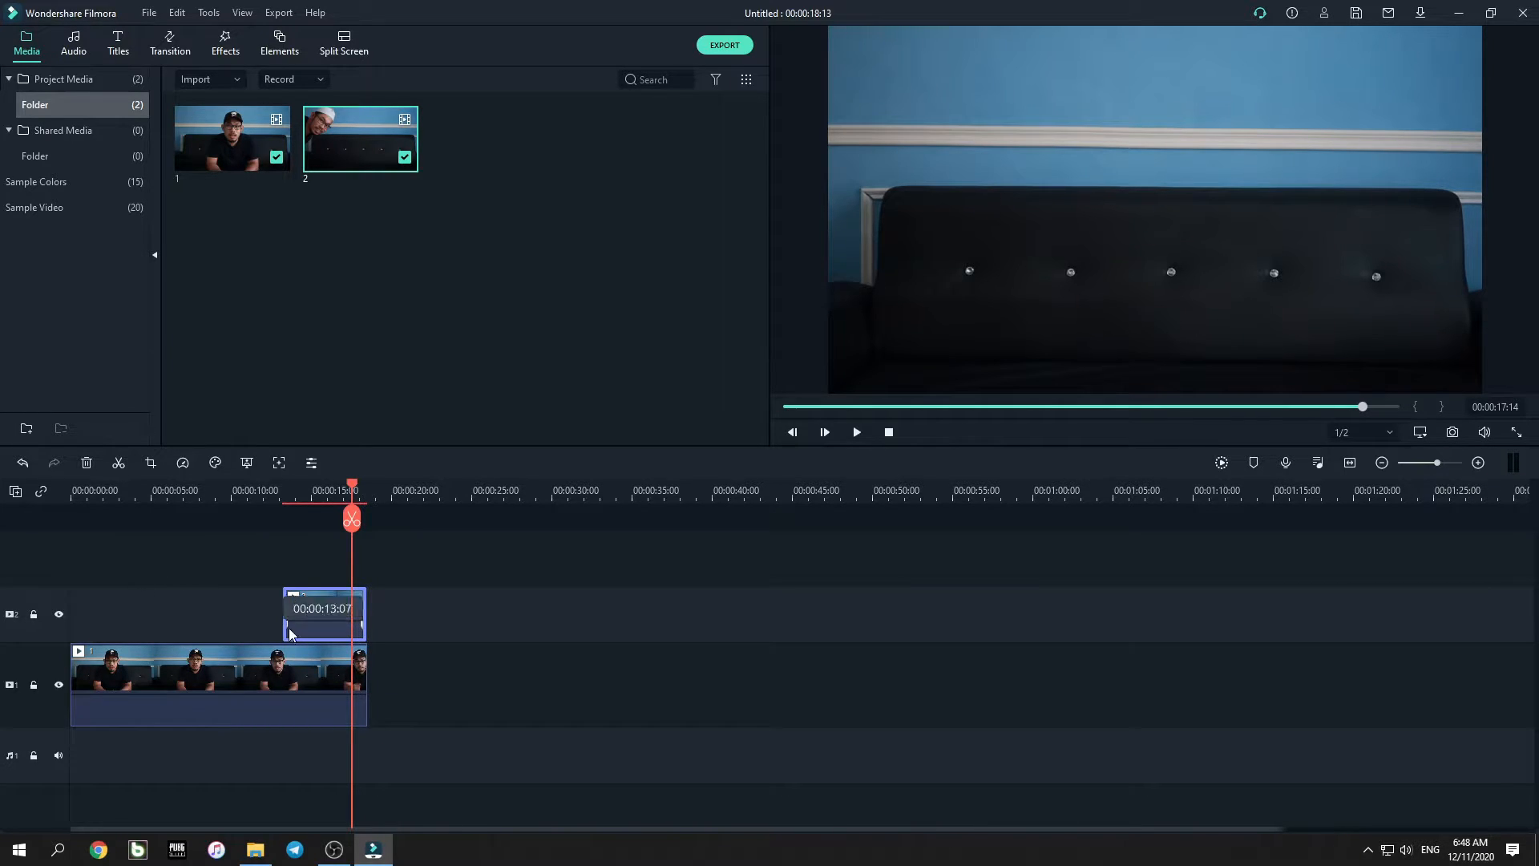
{"action": "left_click", "coordinate": [201, 672]}
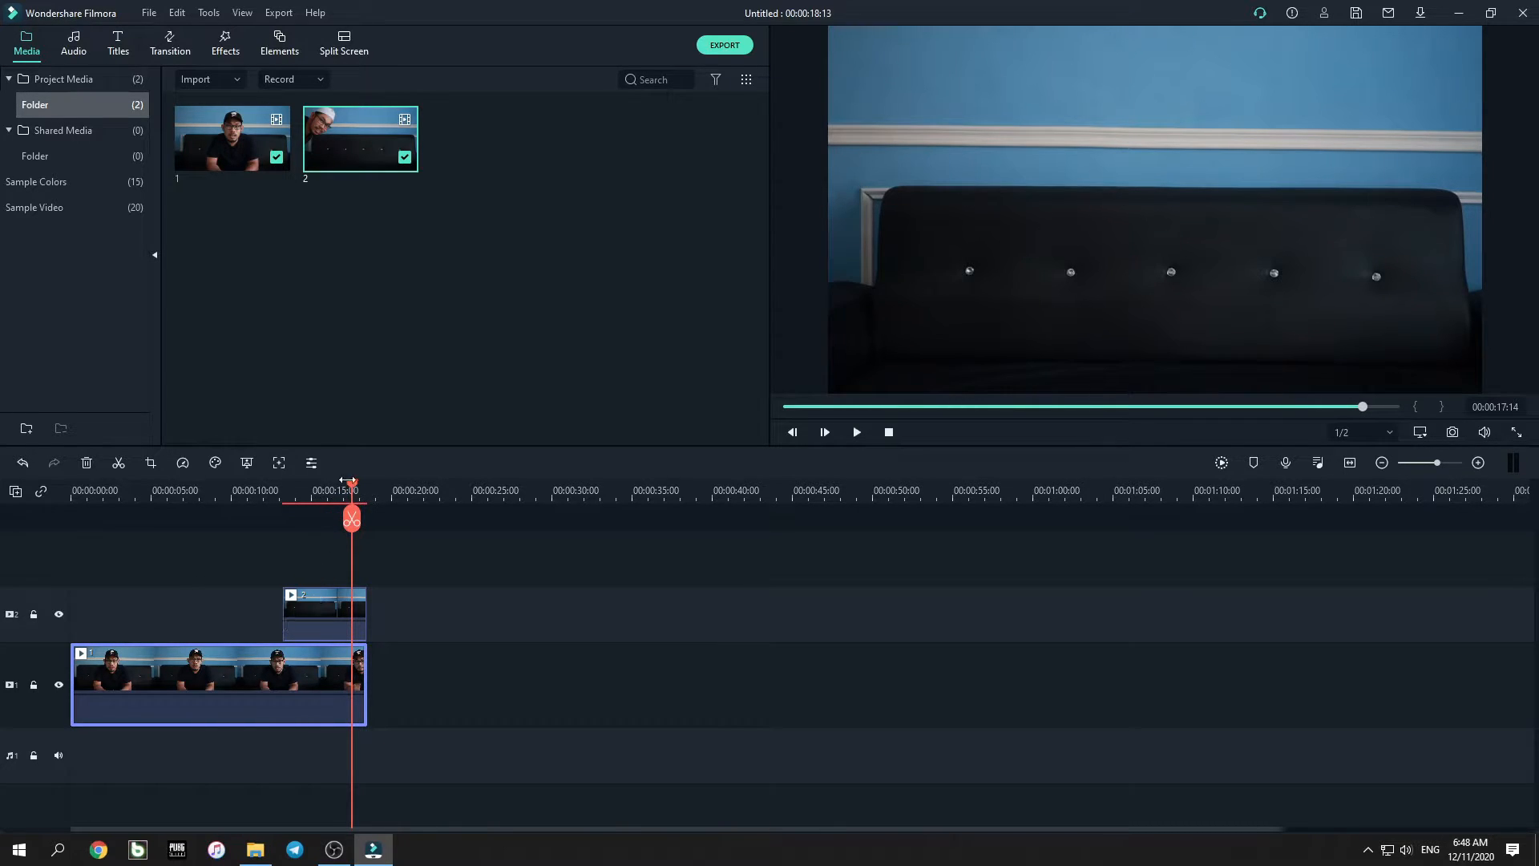
{"action": "left_click_drag", "start_coordinate": [352, 489], "coordinate": [224, 489]}
Step: Apply the Image Mask utility effect to clip 2 on the second video track
{"action": "left_click", "coordinate": [317, 626]}
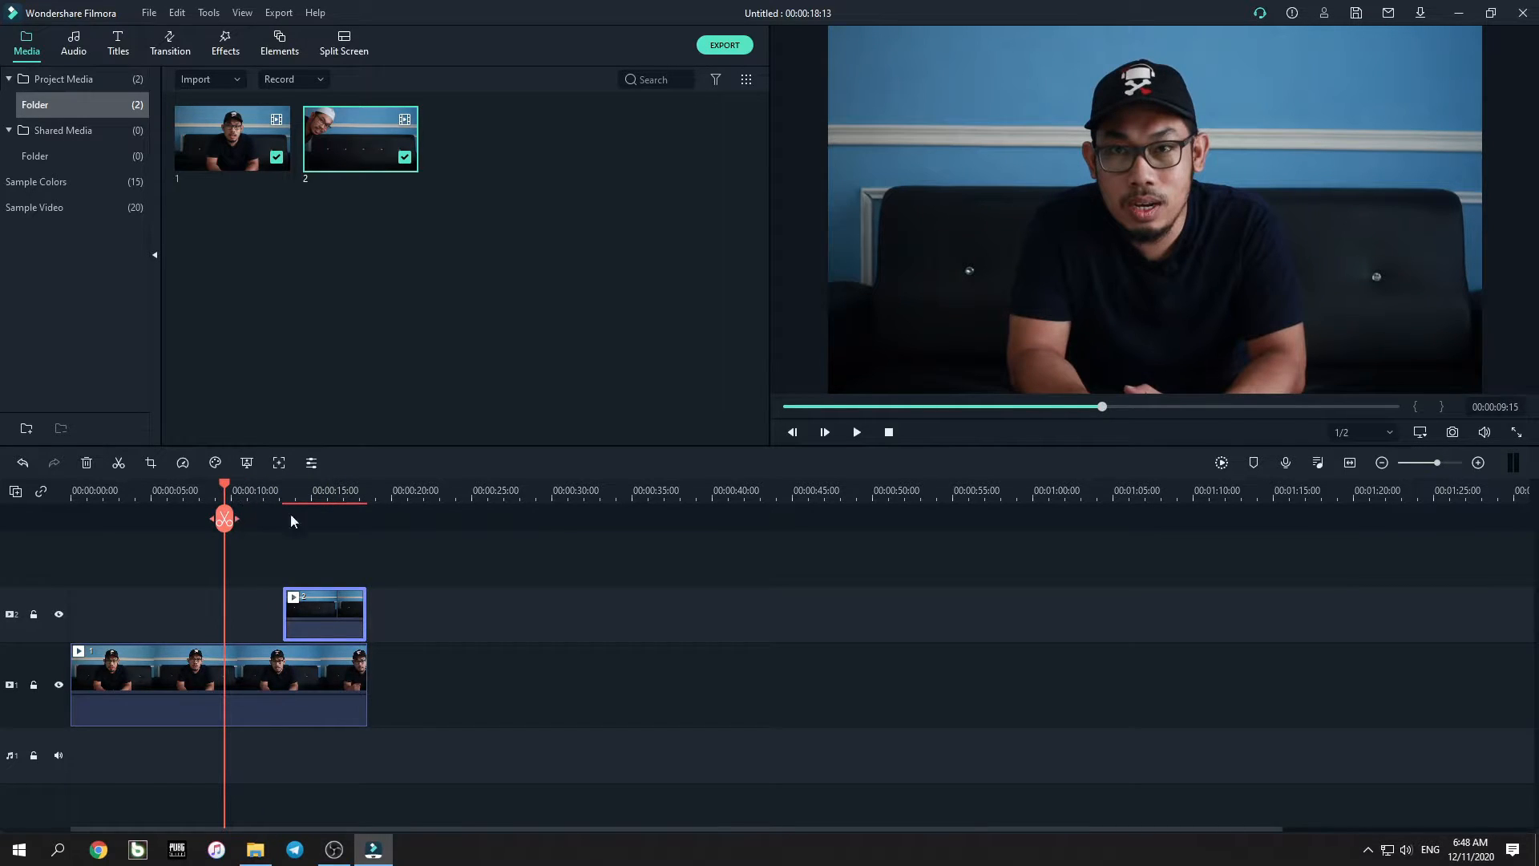
{"action": "left_click", "coordinate": [225, 46]}
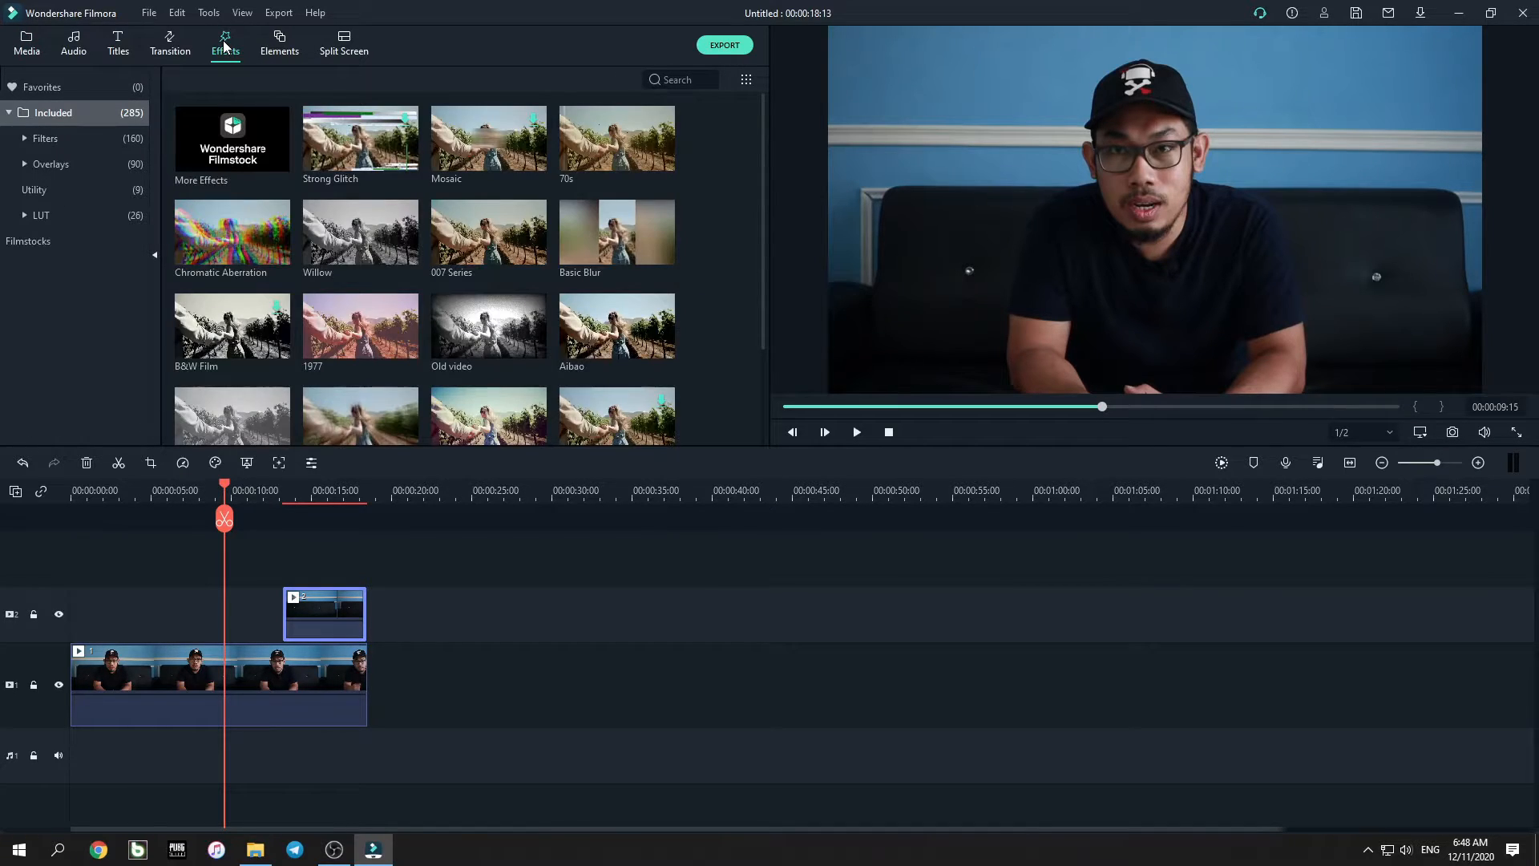
{"action": "left_click", "coordinate": [35, 189]}
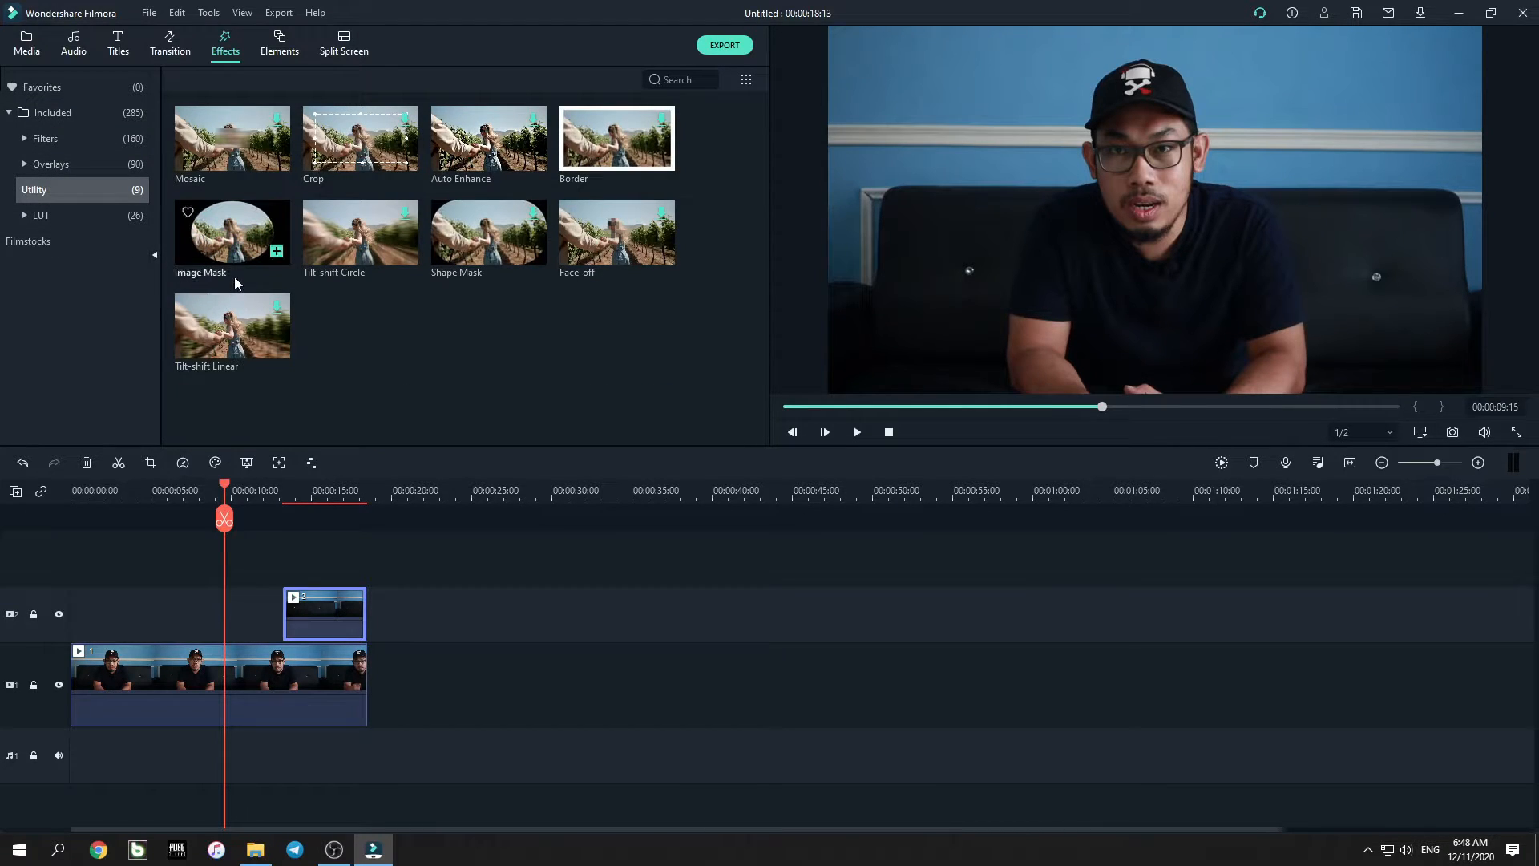
{"action": "left_click", "coordinate": [225, 254]}
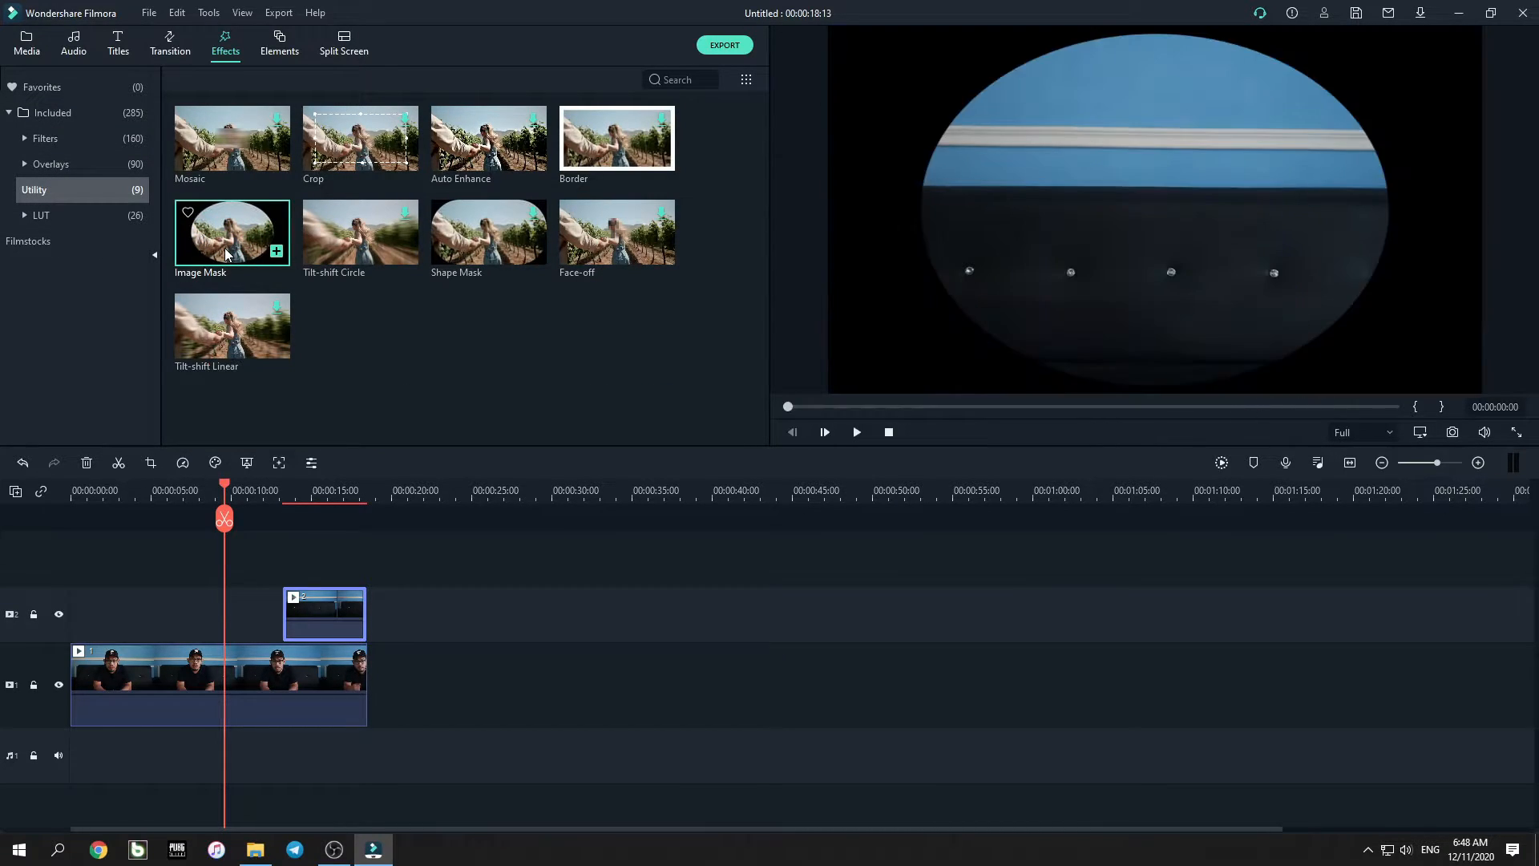
{"action": "left_click_drag", "start_coordinate": [228, 252], "coordinate": [298, 618]}
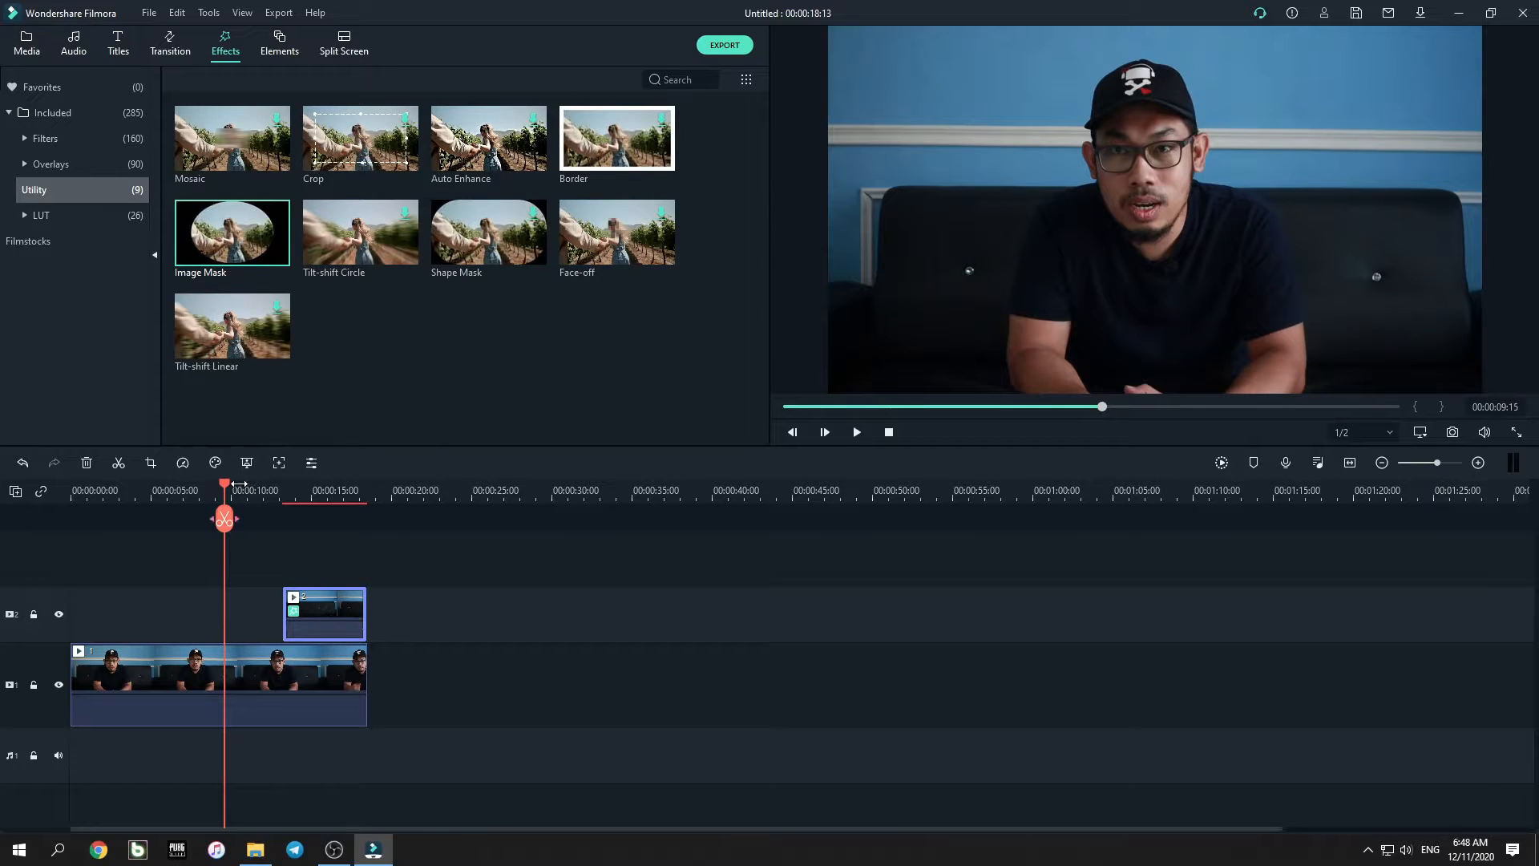
Step: Change clip 2's Image Mask to the centred square preset mask, previewing at about 00:00:14:01
{"action": "left_click_drag", "start_coordinate": [224, 484], "coordinate": [296, 497]}
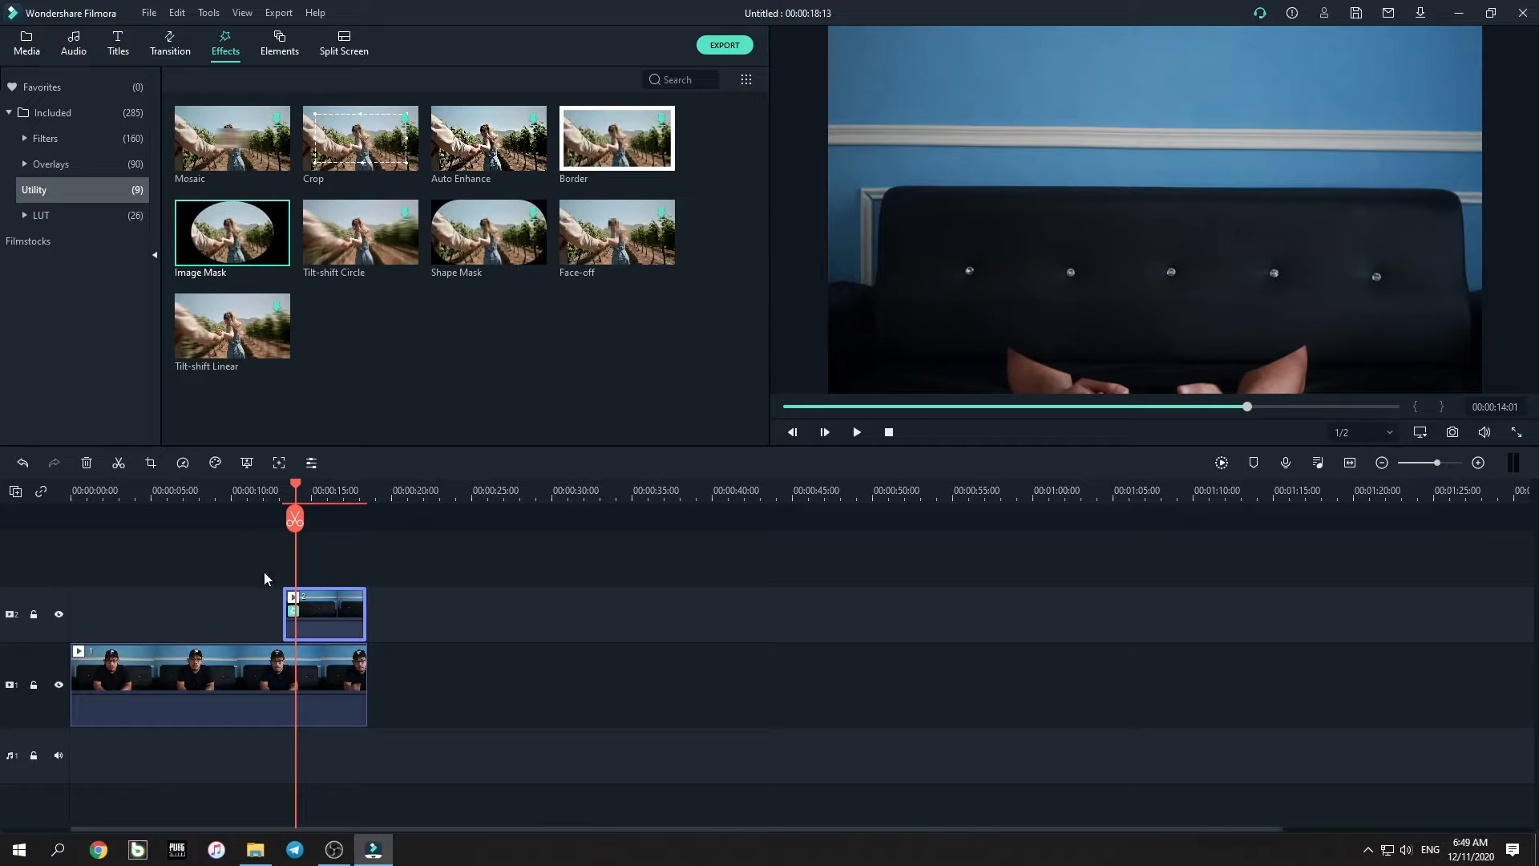
{"action": "double_click", "coordinate": [323, 612]}
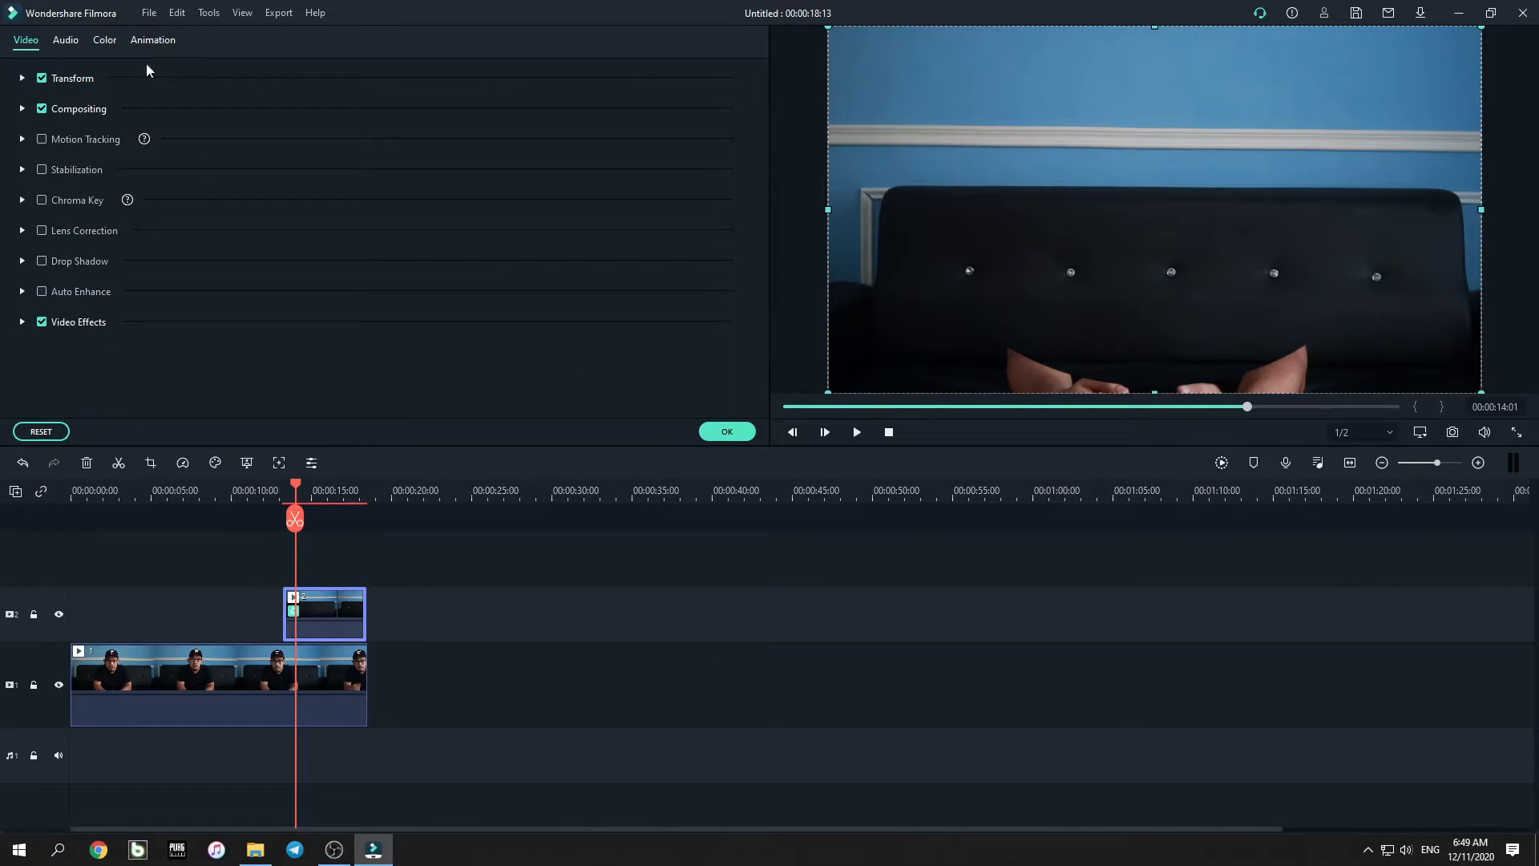
{"action": "left_click", "coordinate": [22, 324]}
{"action": "scroll", "coordinate": [734, 185], "scroll_direction": "down", "scroll_amount": 3}
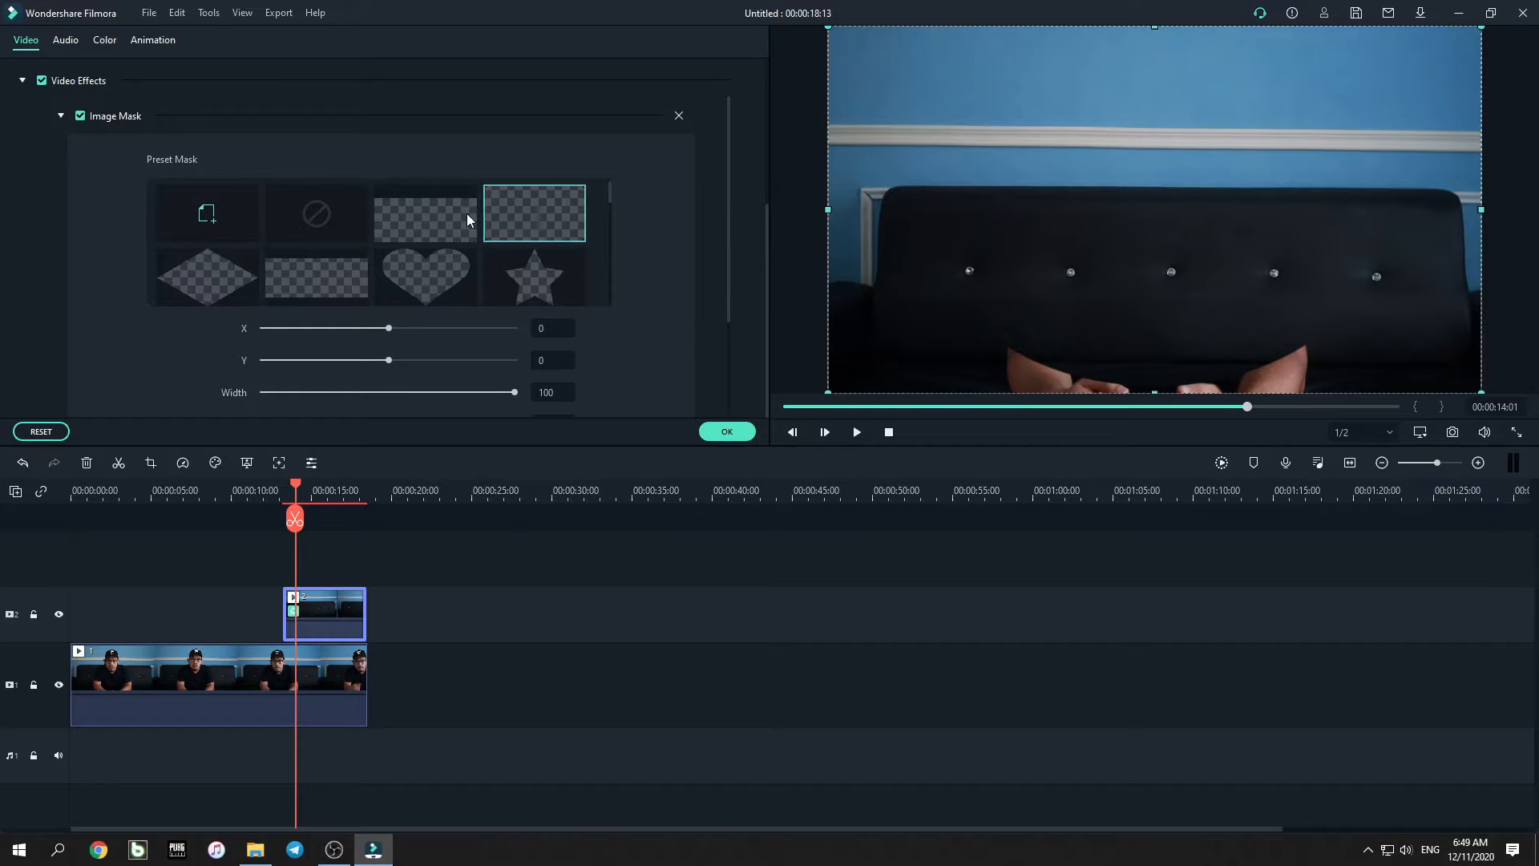
{"action": "left_click_drag", "start_coordinate": [608, 191], "coordinate": [599, 287]}
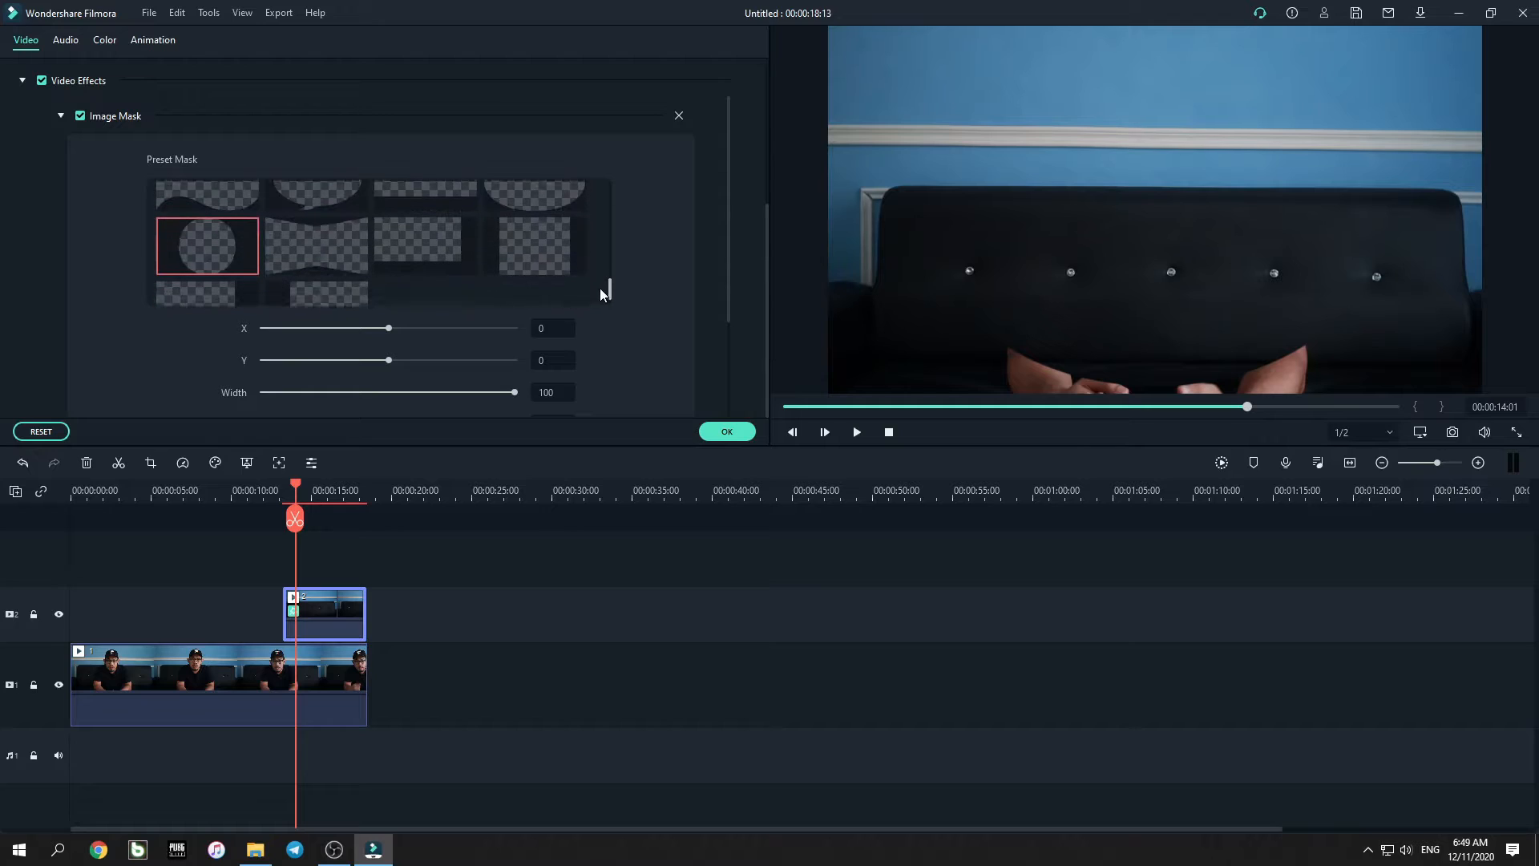
{"action": "left_click", "coordinate": [540, 237]}
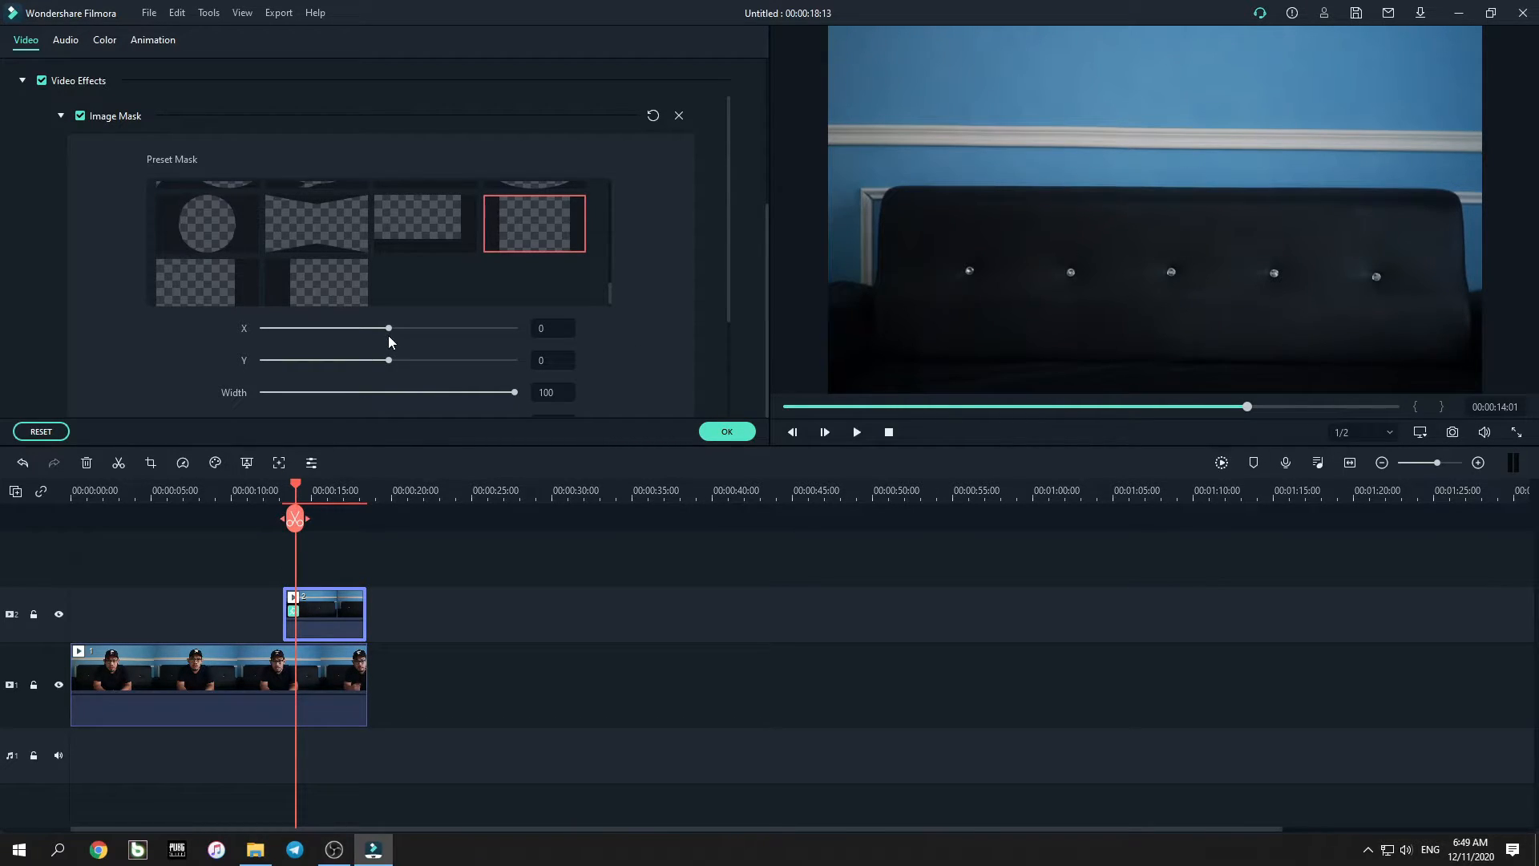
Step: Shift clip 2's image mask horizontally to X -477 so both men show side by side
{"action": "left_click_drag", "start_coordinate": [296, 485], "coordinate": [309, 486]}
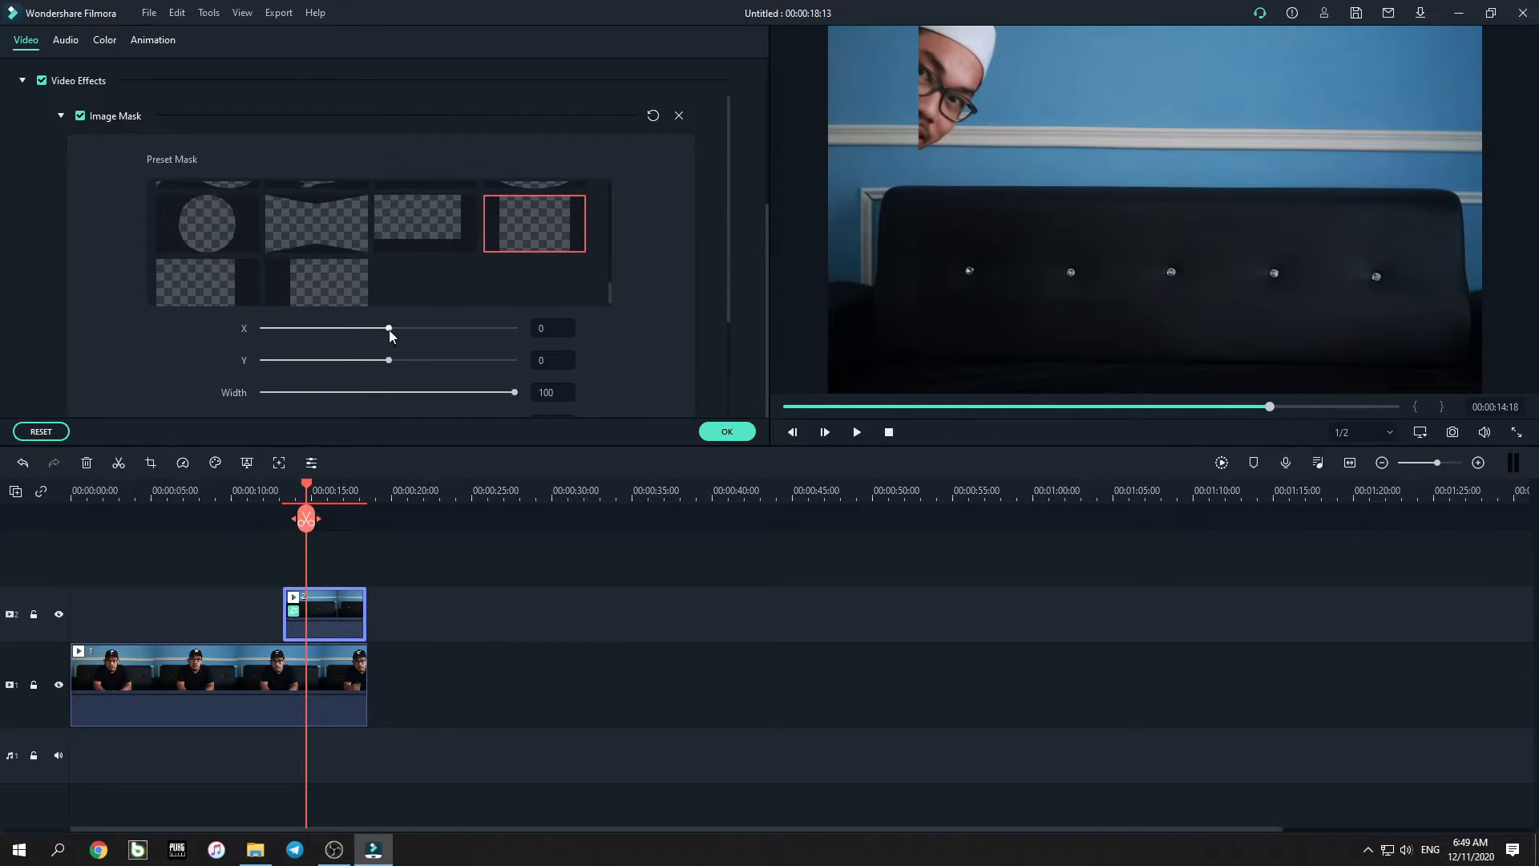
{"action": "left_click_drag", "start_coordinate": [388, 329], "coordinate": [325, 339]}
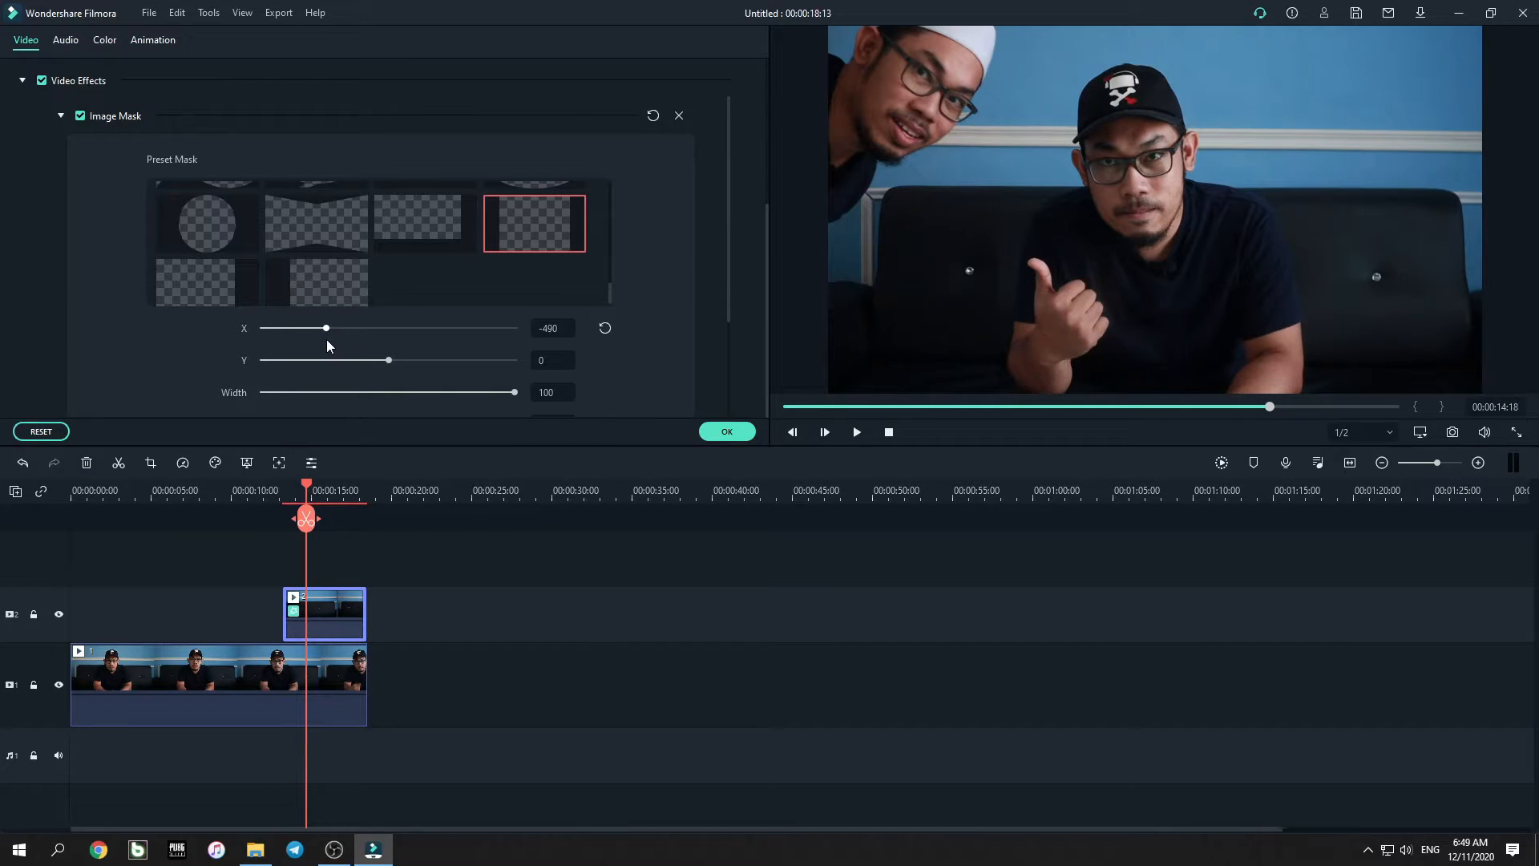
{"action": "left_click", "coordinate": [857, 432]}
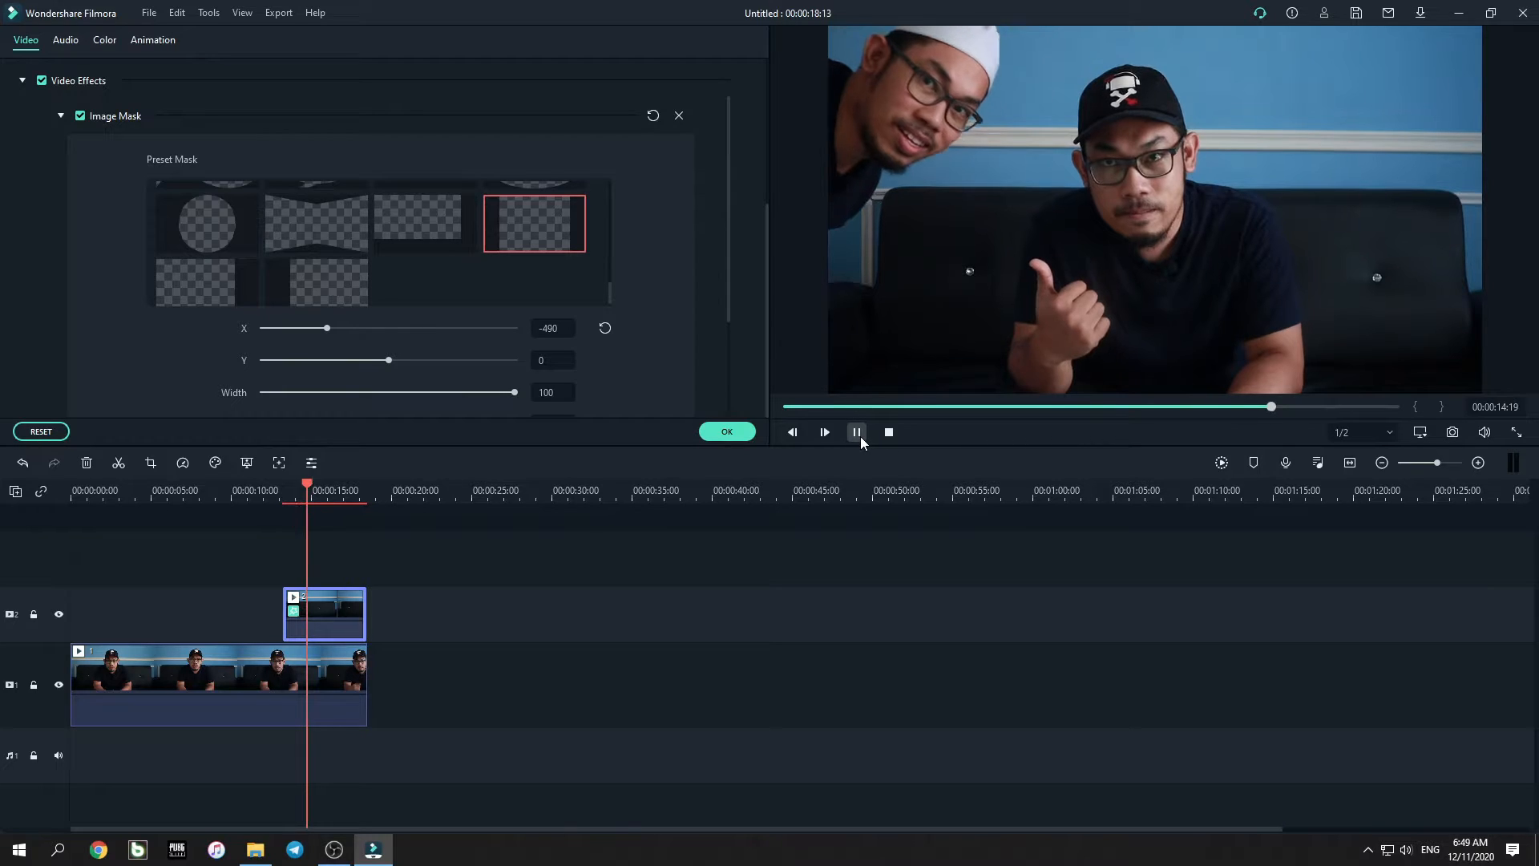
{"action": "left_click", "coordinate": [858, 432]}
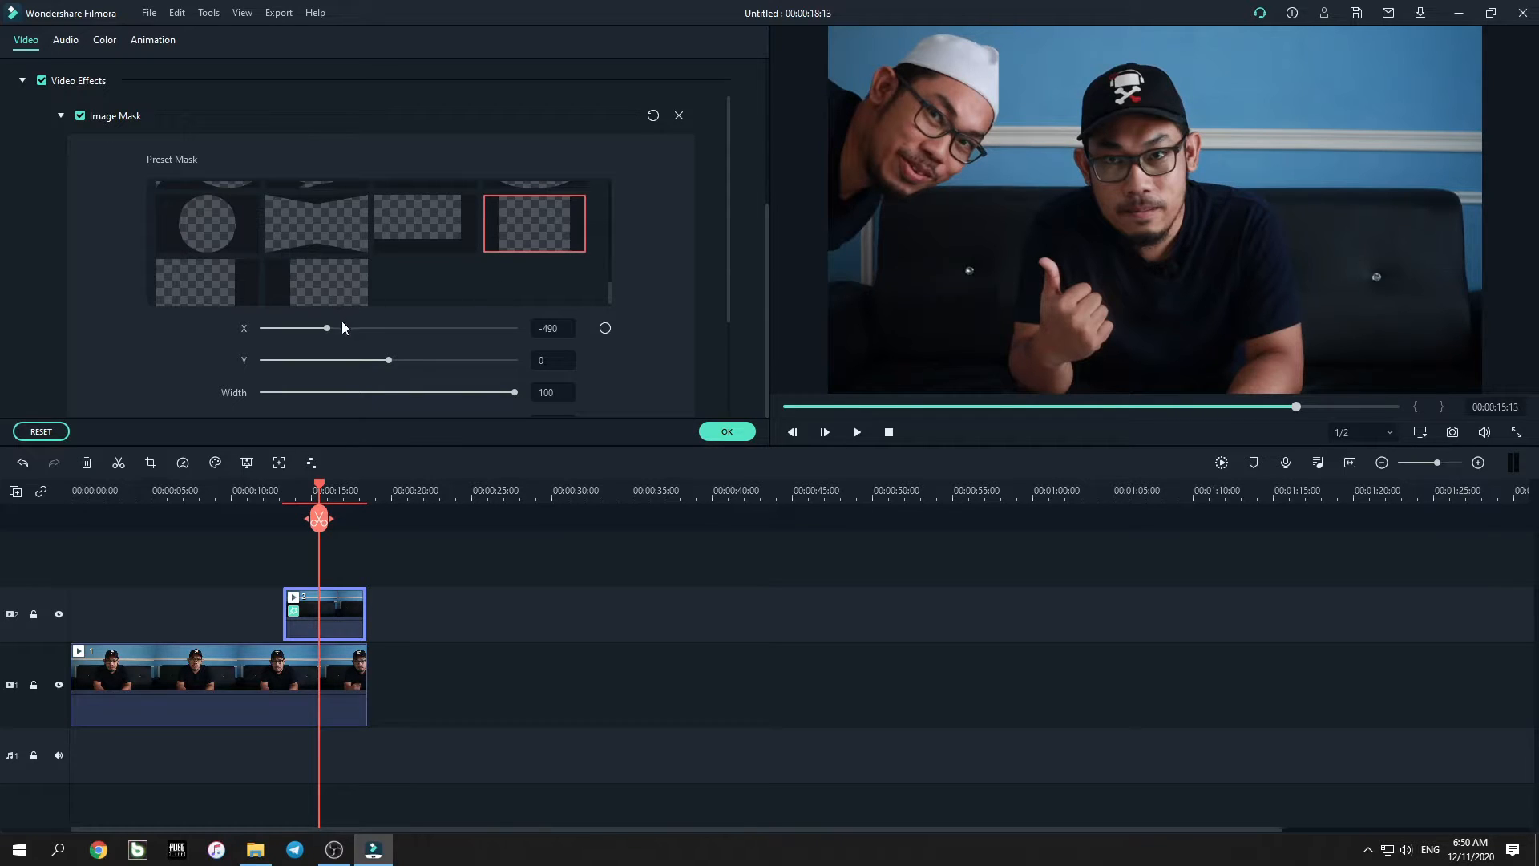
{"action": "left_click_drag", "start_coordinate": [327, 328], "coordinate": [330, 328]}
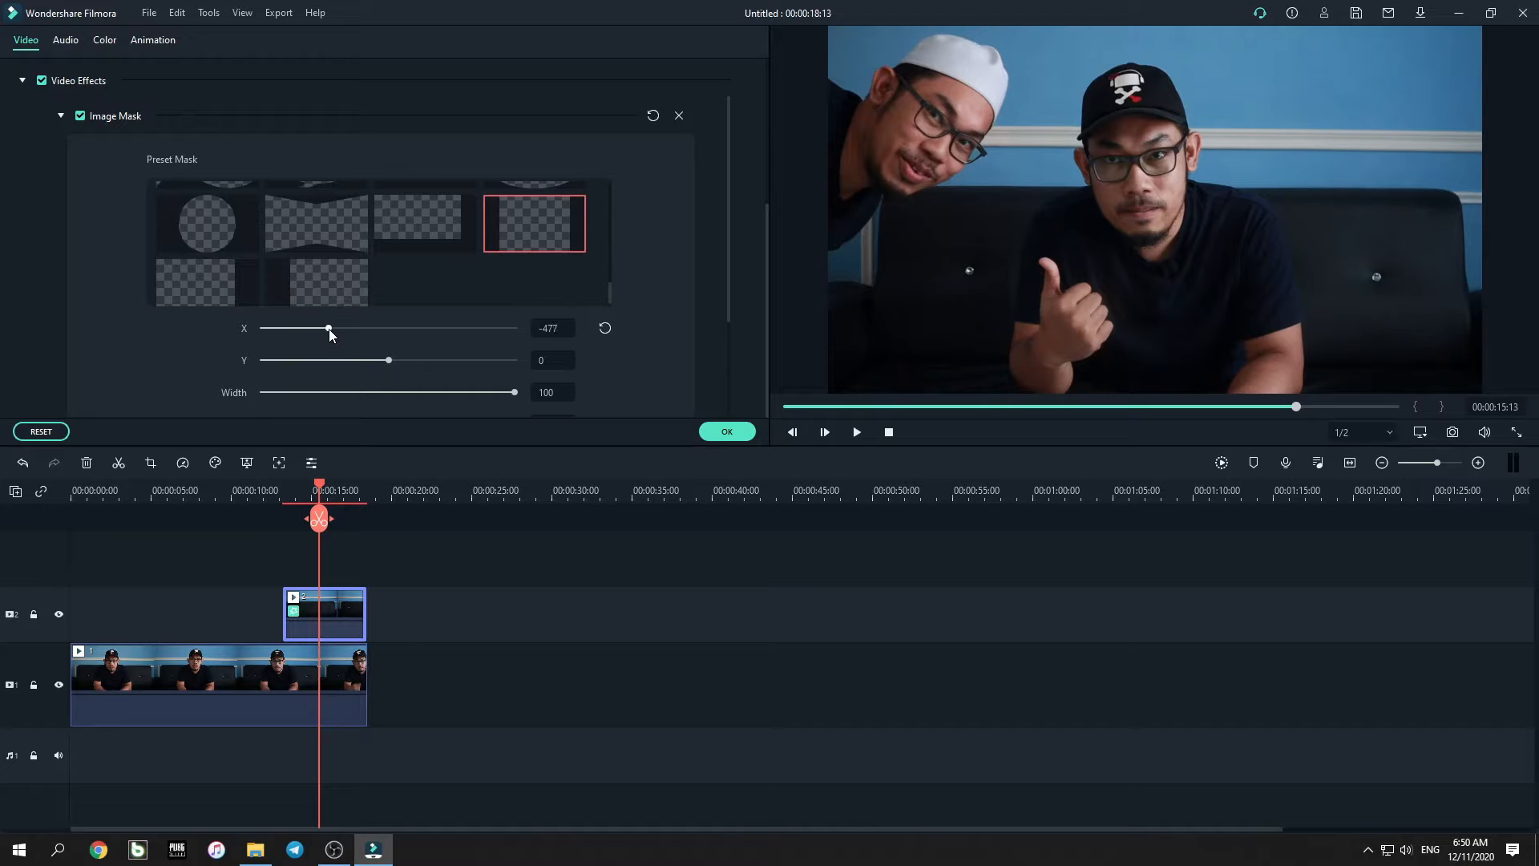
Step: Play back the composite to check both men in the masked section, stopping at about 00:00:16:07
{"action": "left_click", "coordinate": [857, 433]}
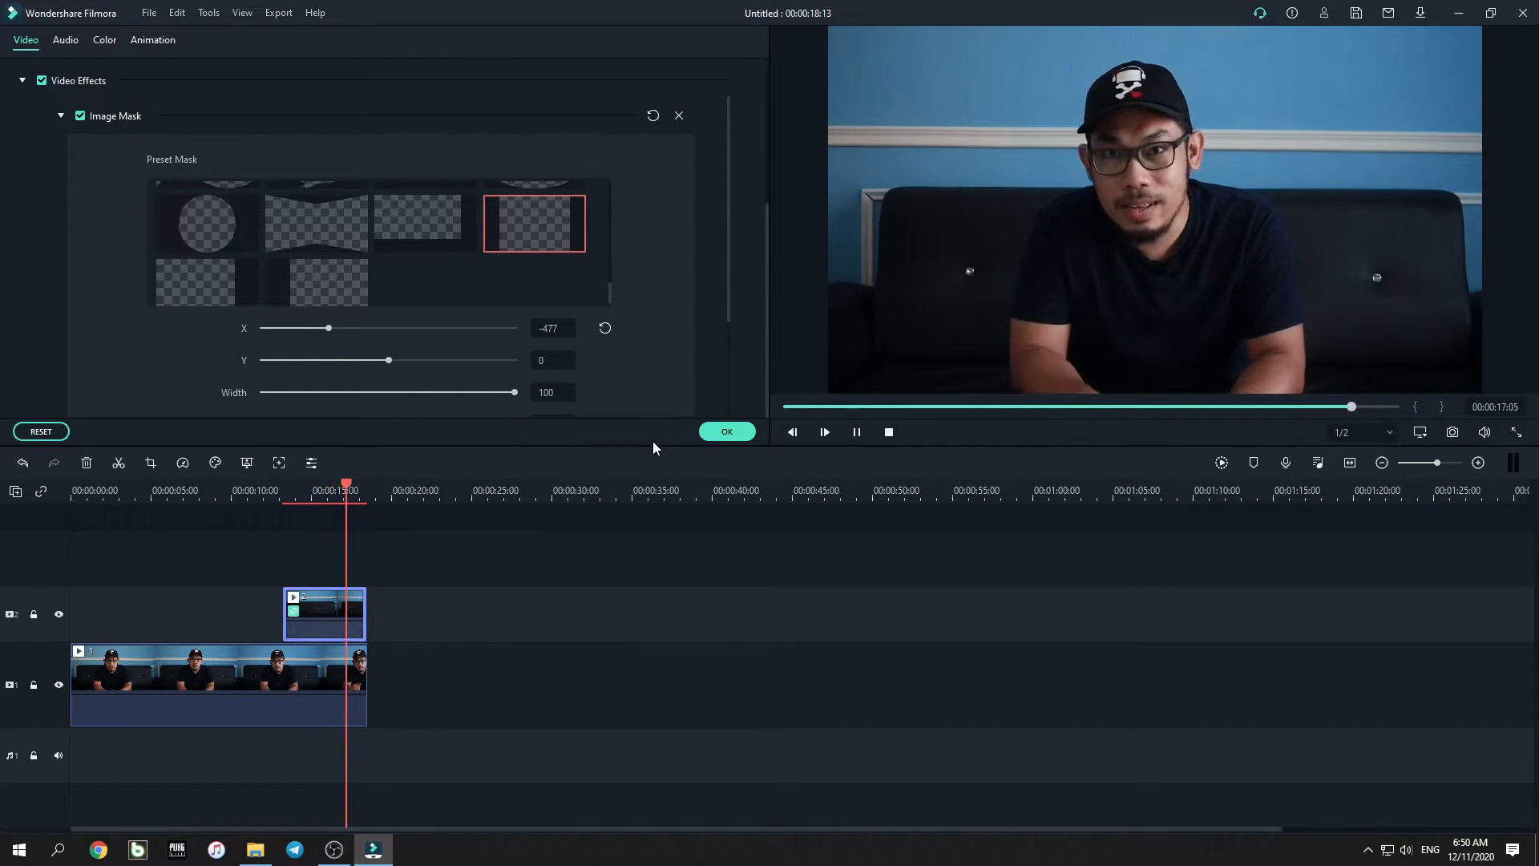
{"action": "left_click", "coordinate": [860, 433]}
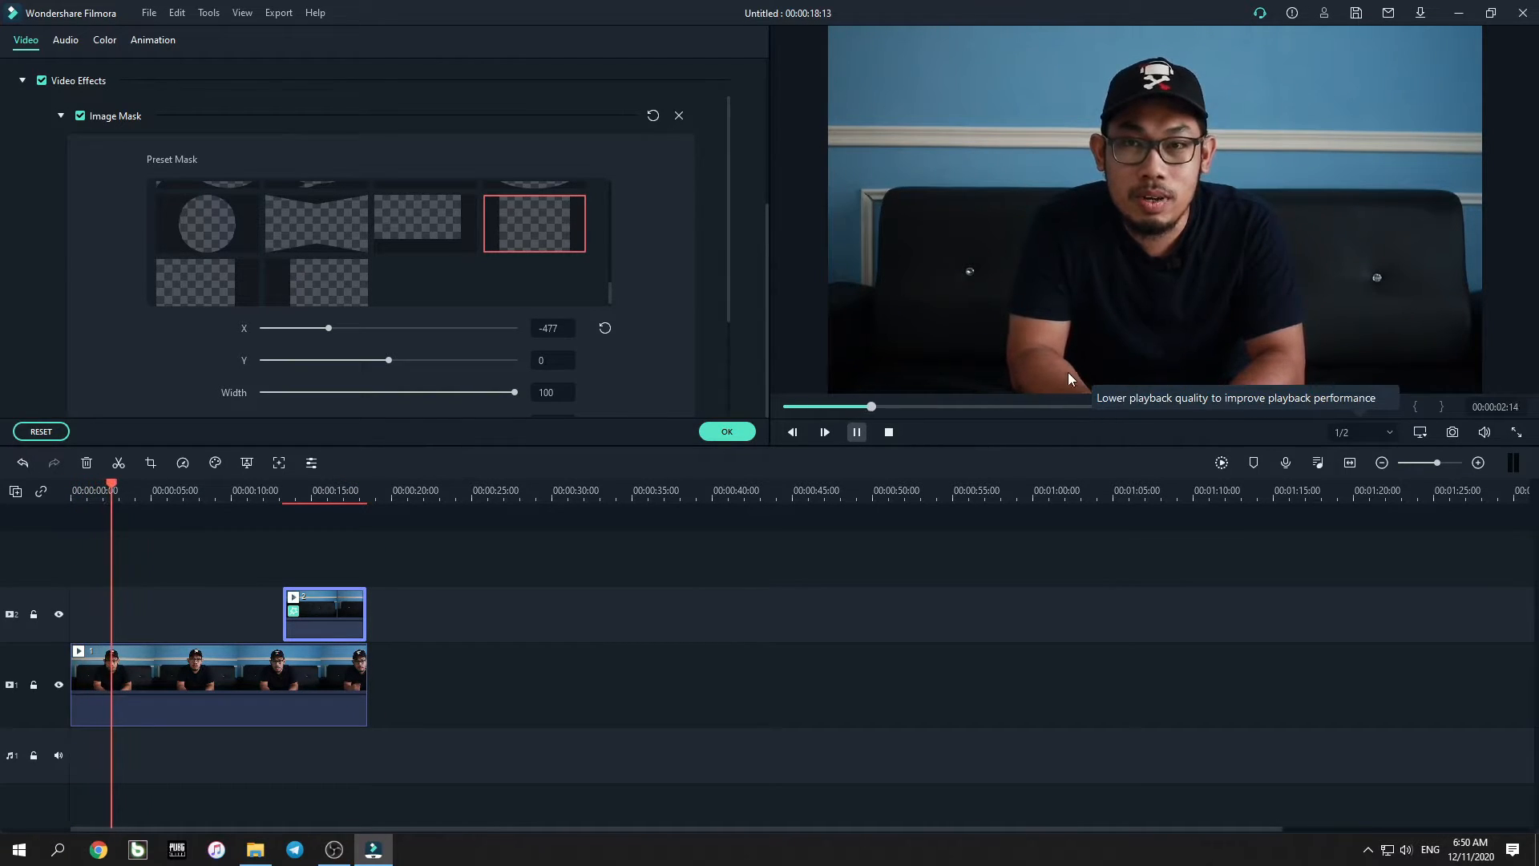
{"action": "right_click", "coordinate": [854, 435]}
{"action": "left_click", "coordinate": [868, 363]}
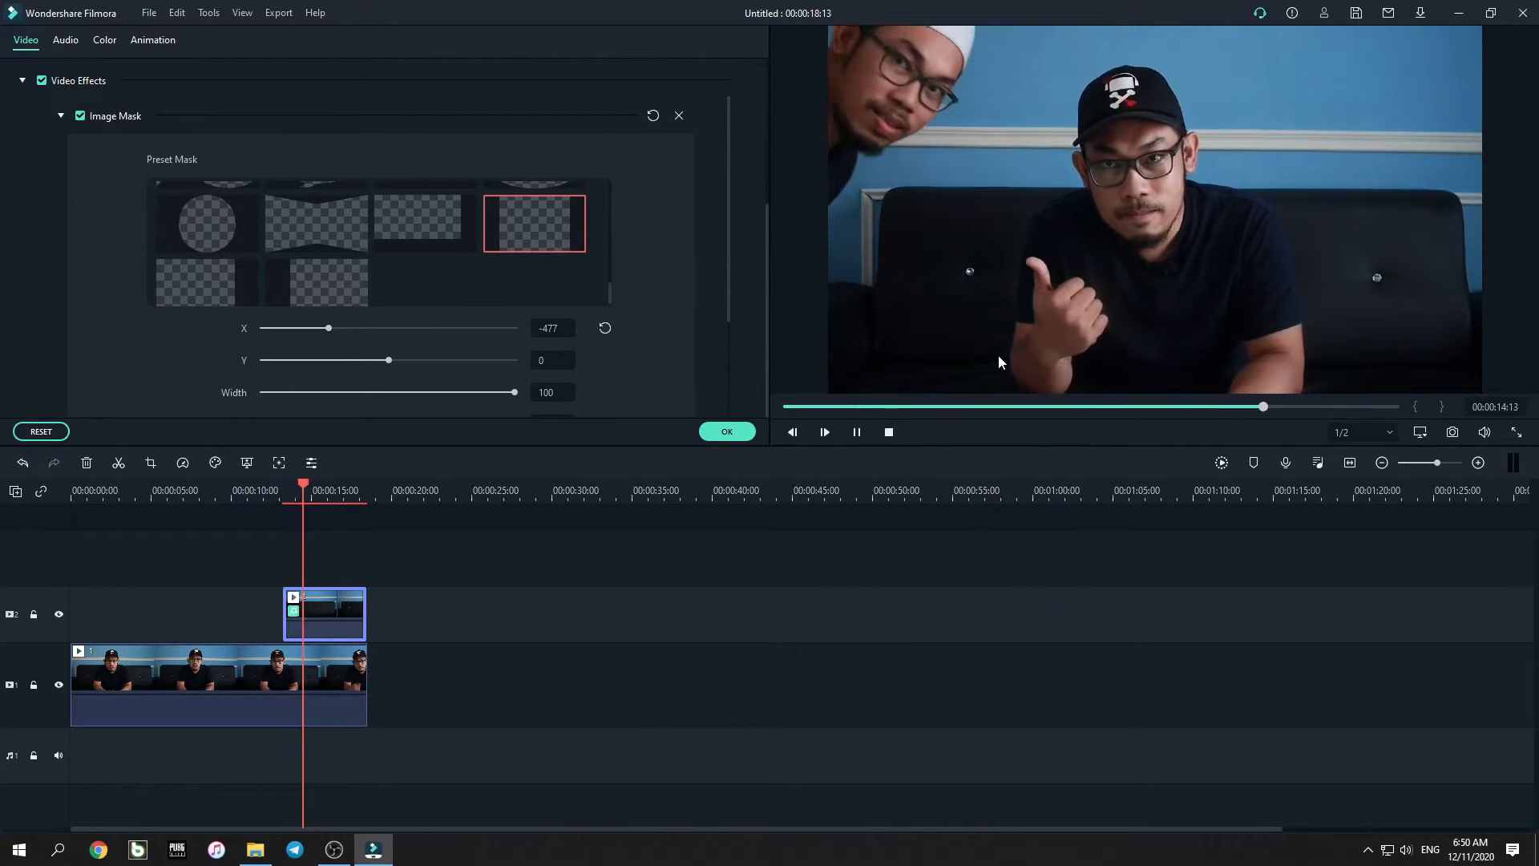
{"action": "left_click", "coordinate": [857, 431]}
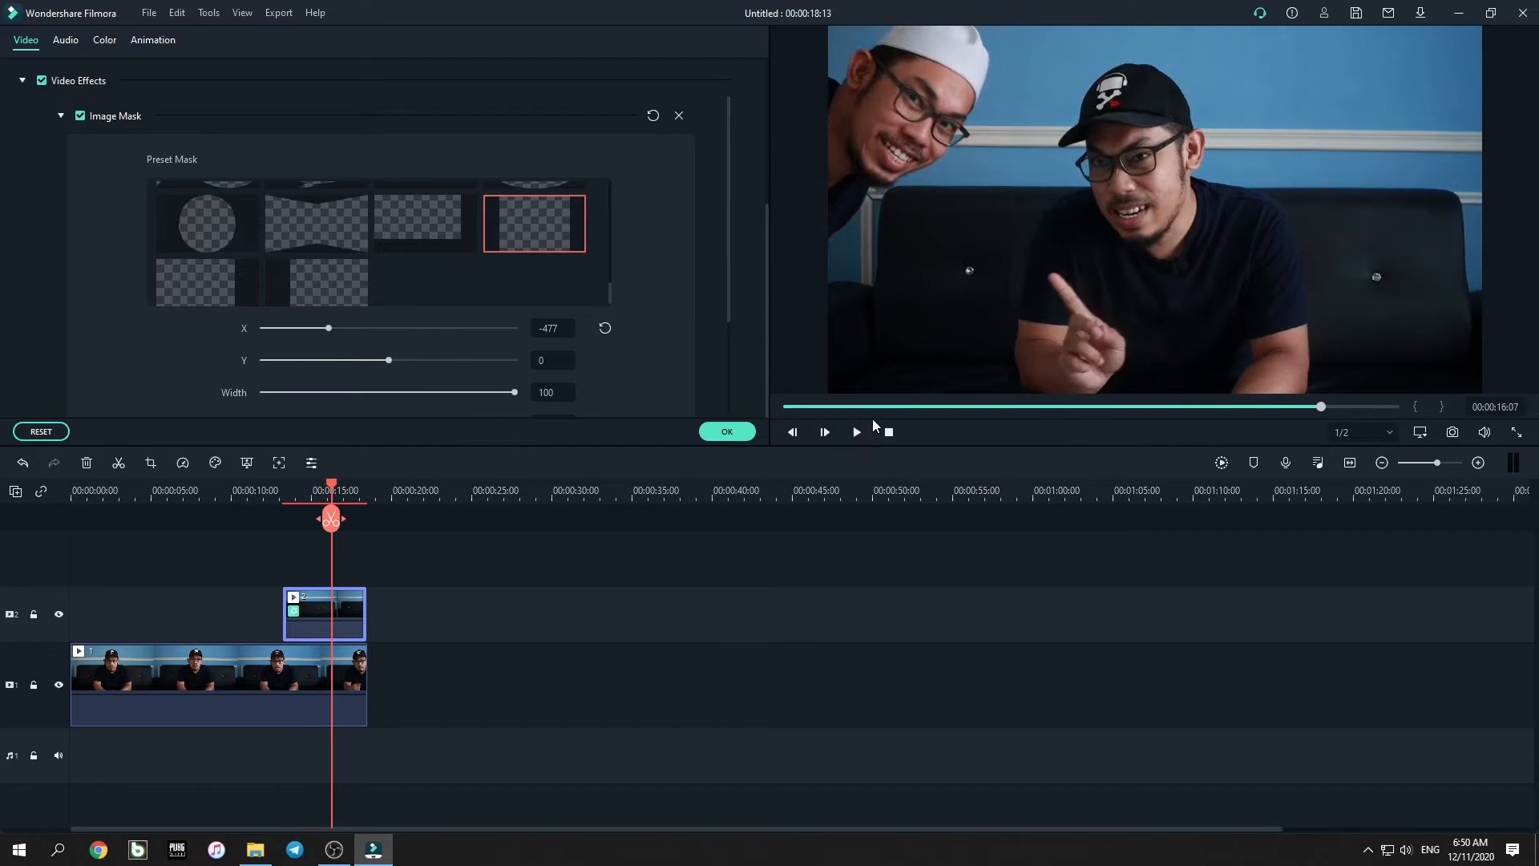
Step: Set the vertical position of clip 2's image mask to Y 140, previewing the frame at 00:00:15:07
{"action": "left_click_drag", "start_coordinate": [1309, 407], "coordinate": [1290, 410]}
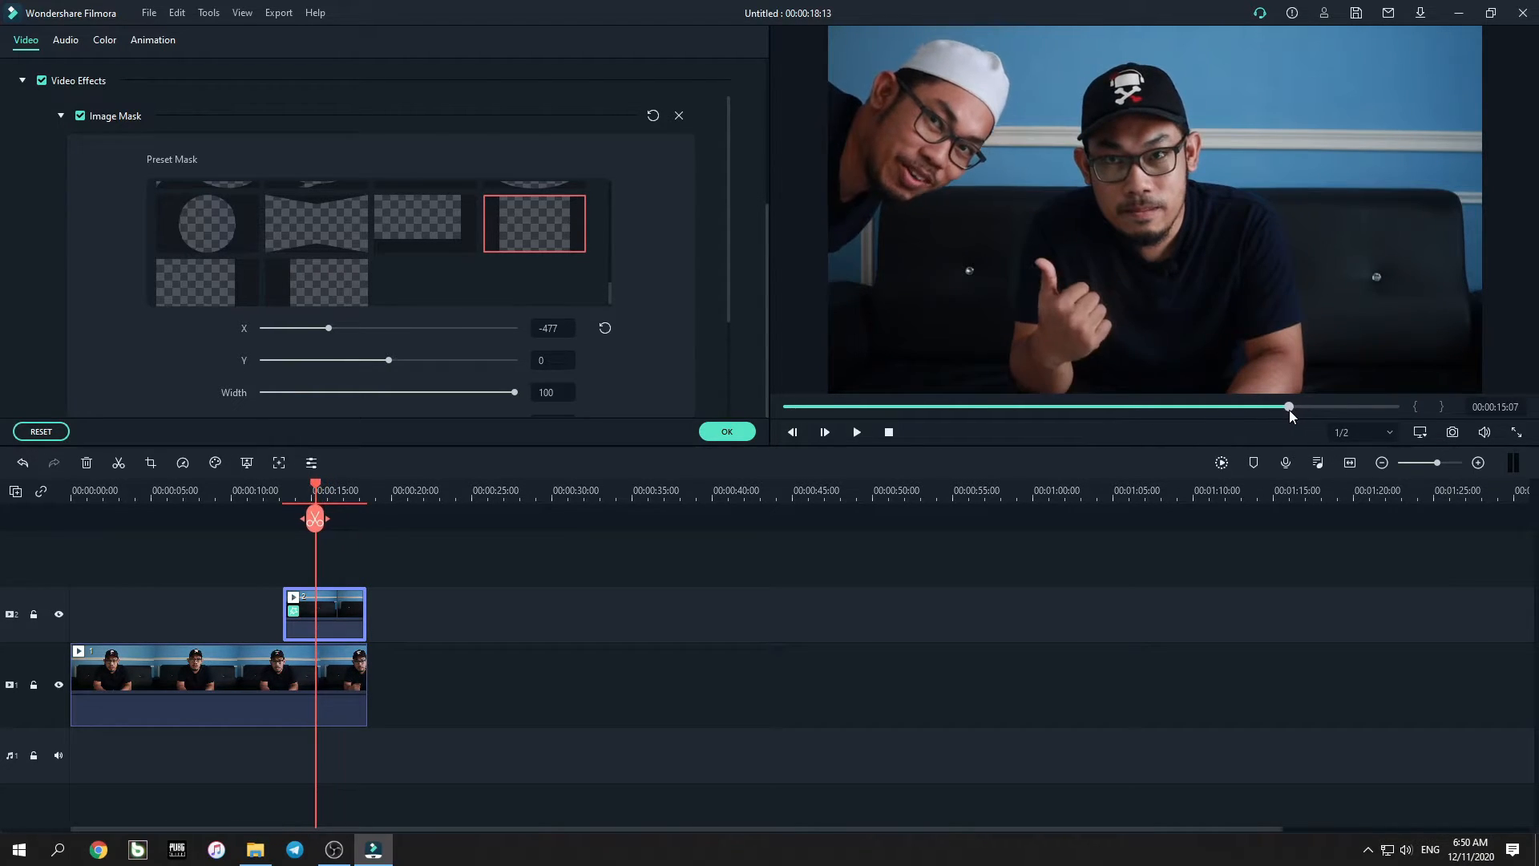
{"action": "left_click", "coordinate": [390, 362]}
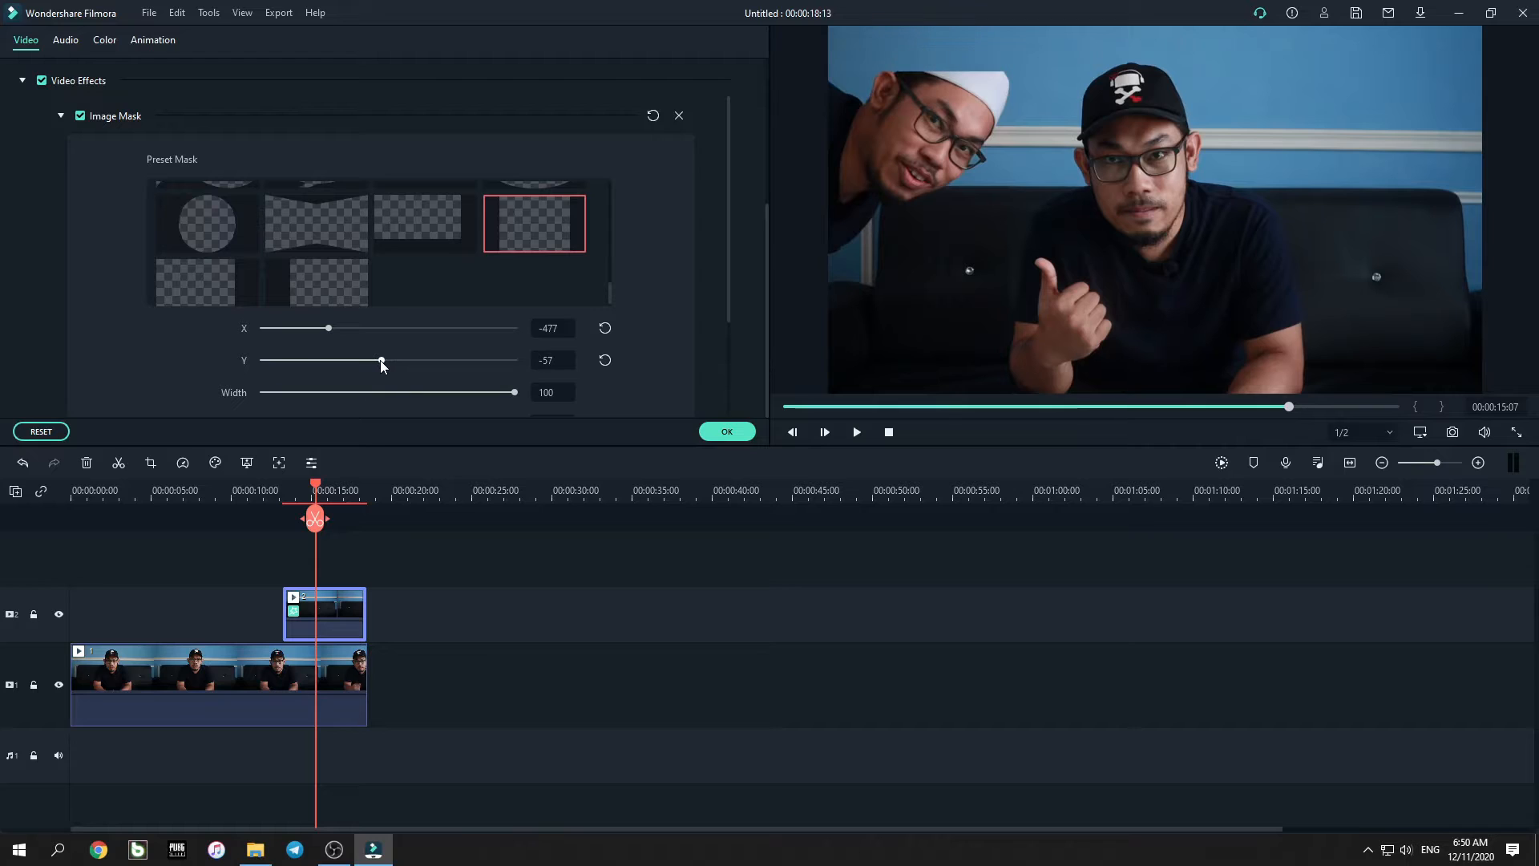
{"action": "left_click_drag", "start_coordinate": [388, 360], "coordinate": [406, 362]}
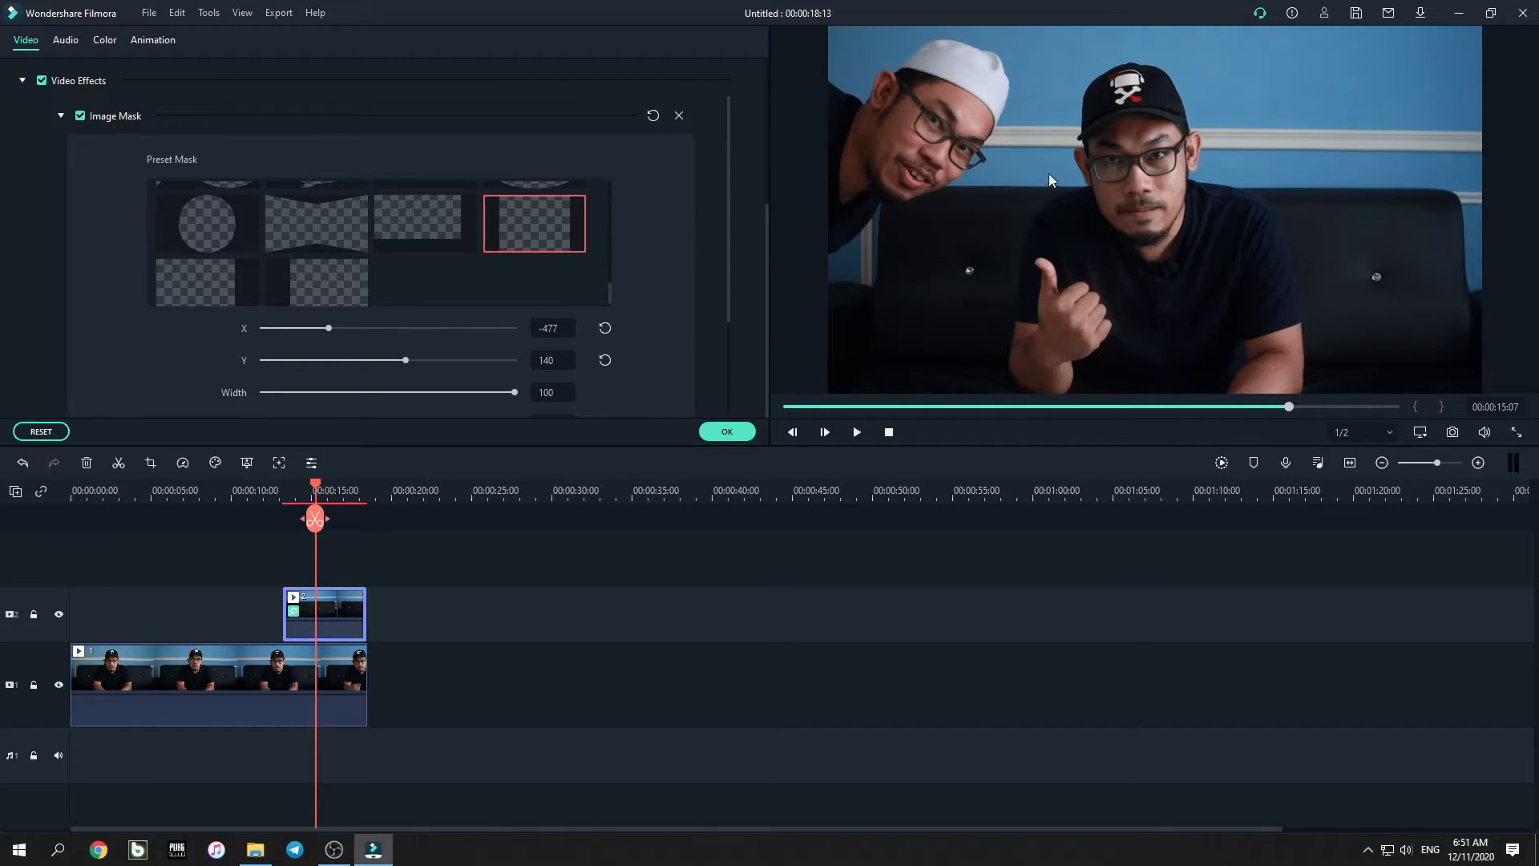
Step: Play the sequence from 00:00:09:17 to its end to check the mask, and return to the two-man frame at 00:00:15:06
{"action": "left_click", "coordinate": [226, 489]}
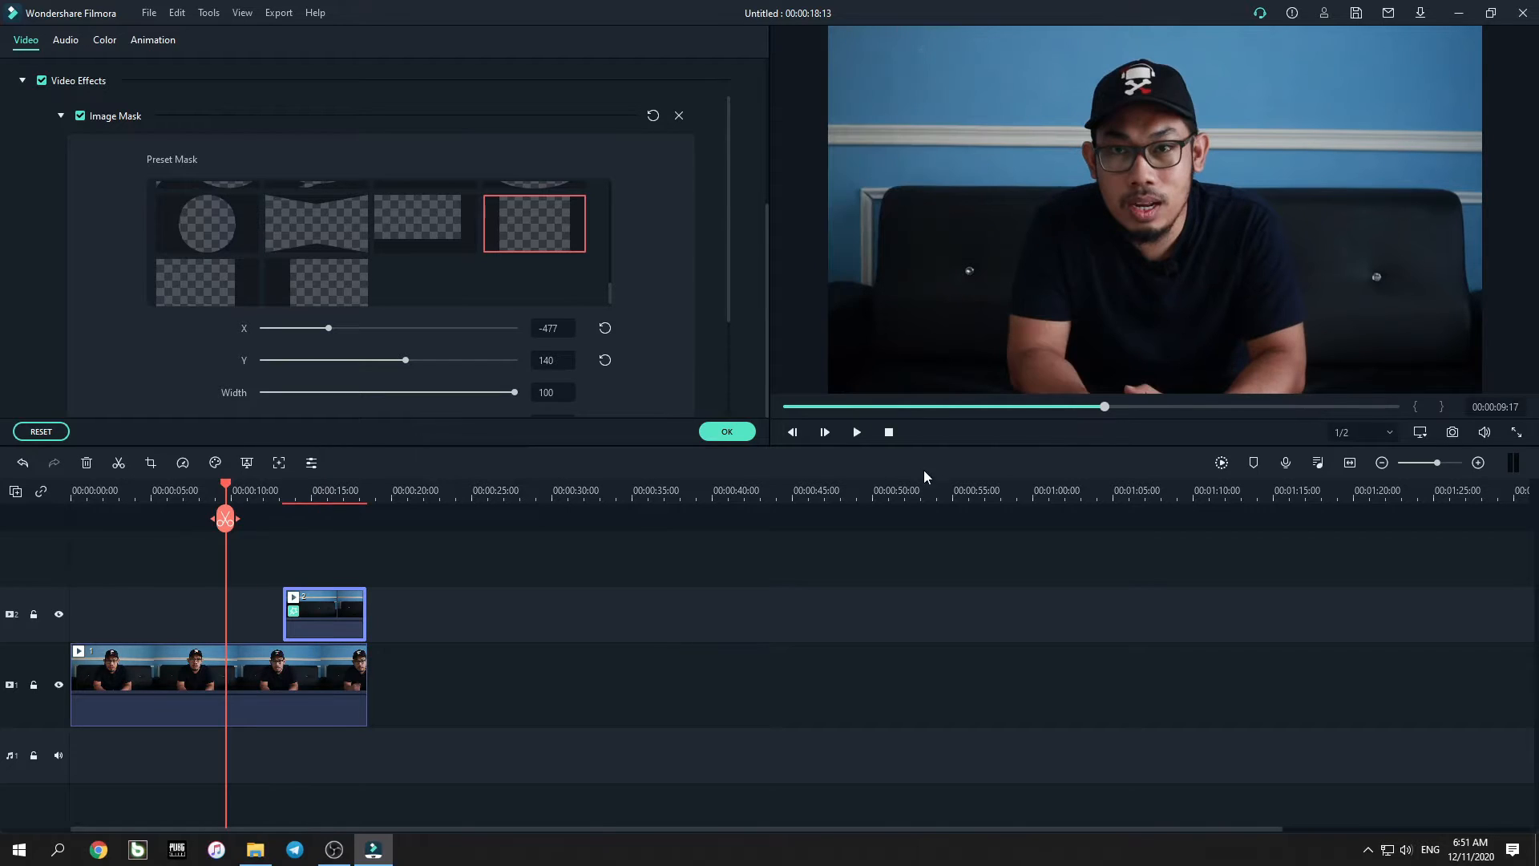
{"action": "left_click", "coordinate": [859, 436]}
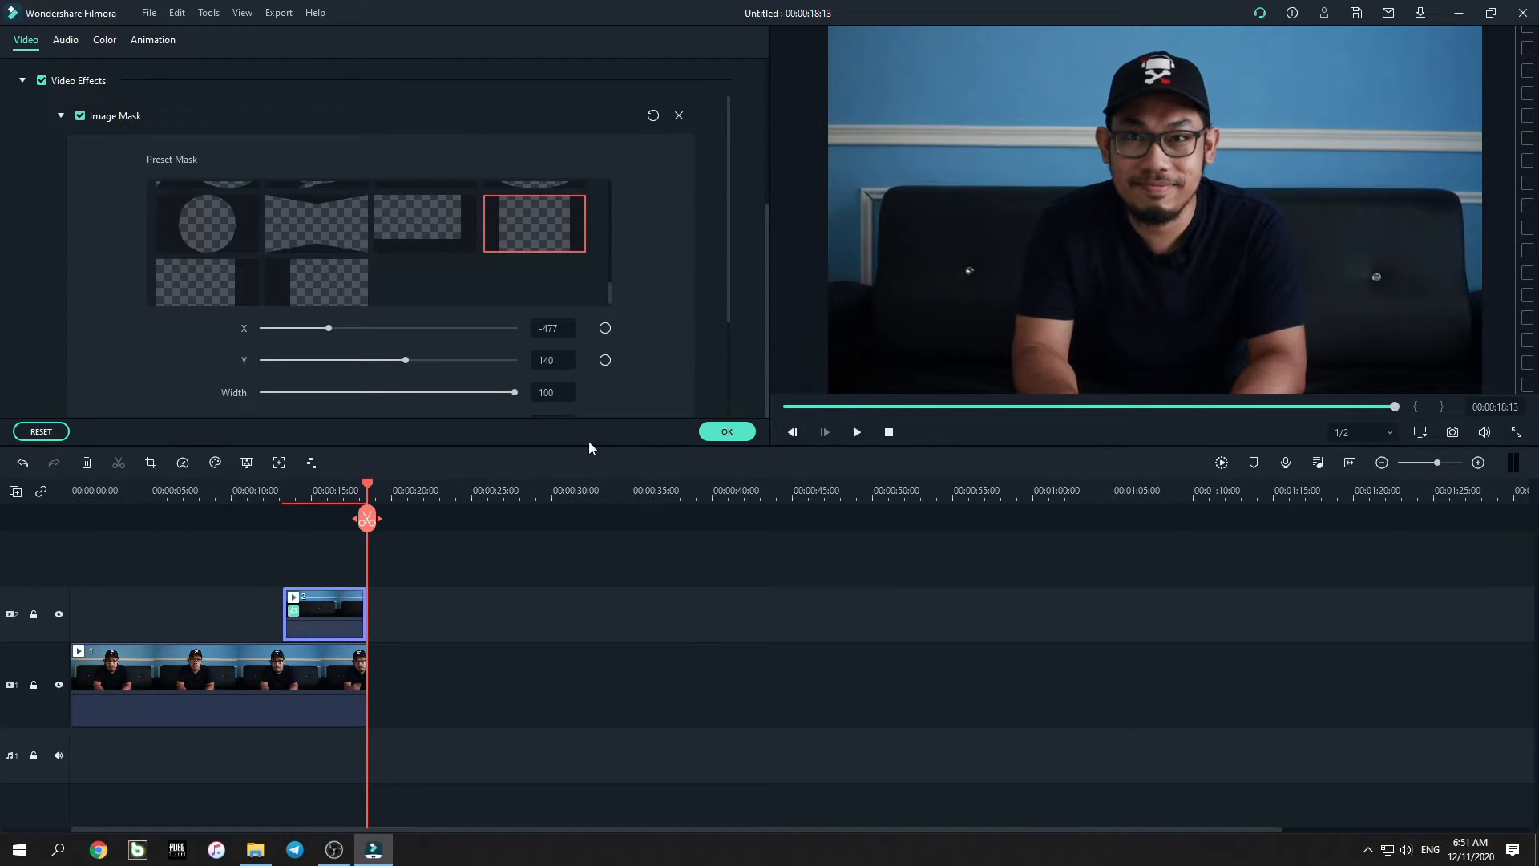
{"action": "left_click", "coordinate": [315, 495]}
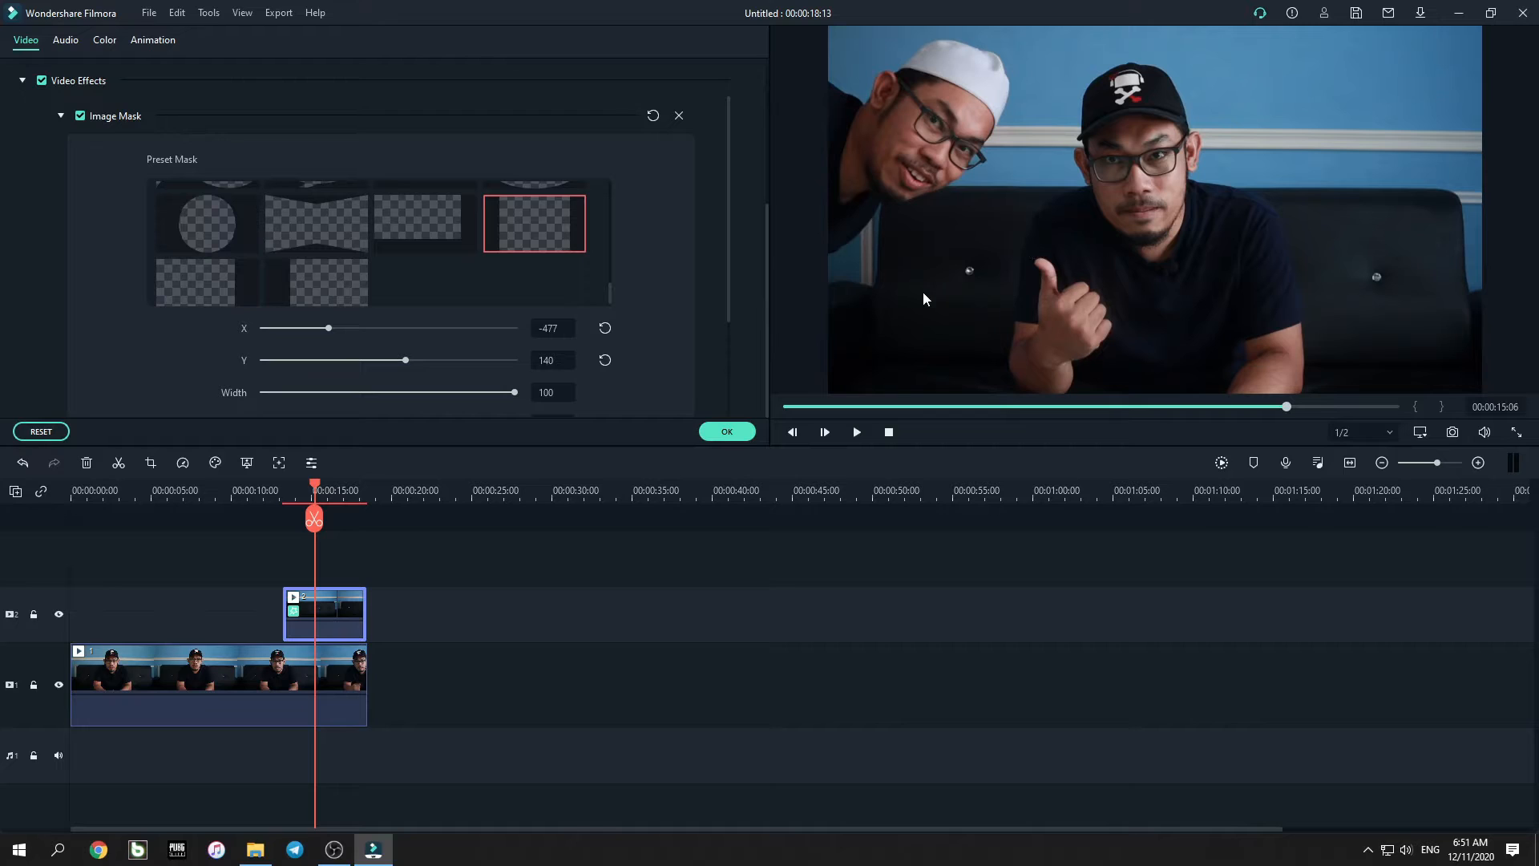
Step: Increase the feather of clip 2's Image Mask to soften its edges and accept the effect settings
{"action": "left_click_drag", "start_coordinate": [728, 194], "coordinate": [731, 297]}
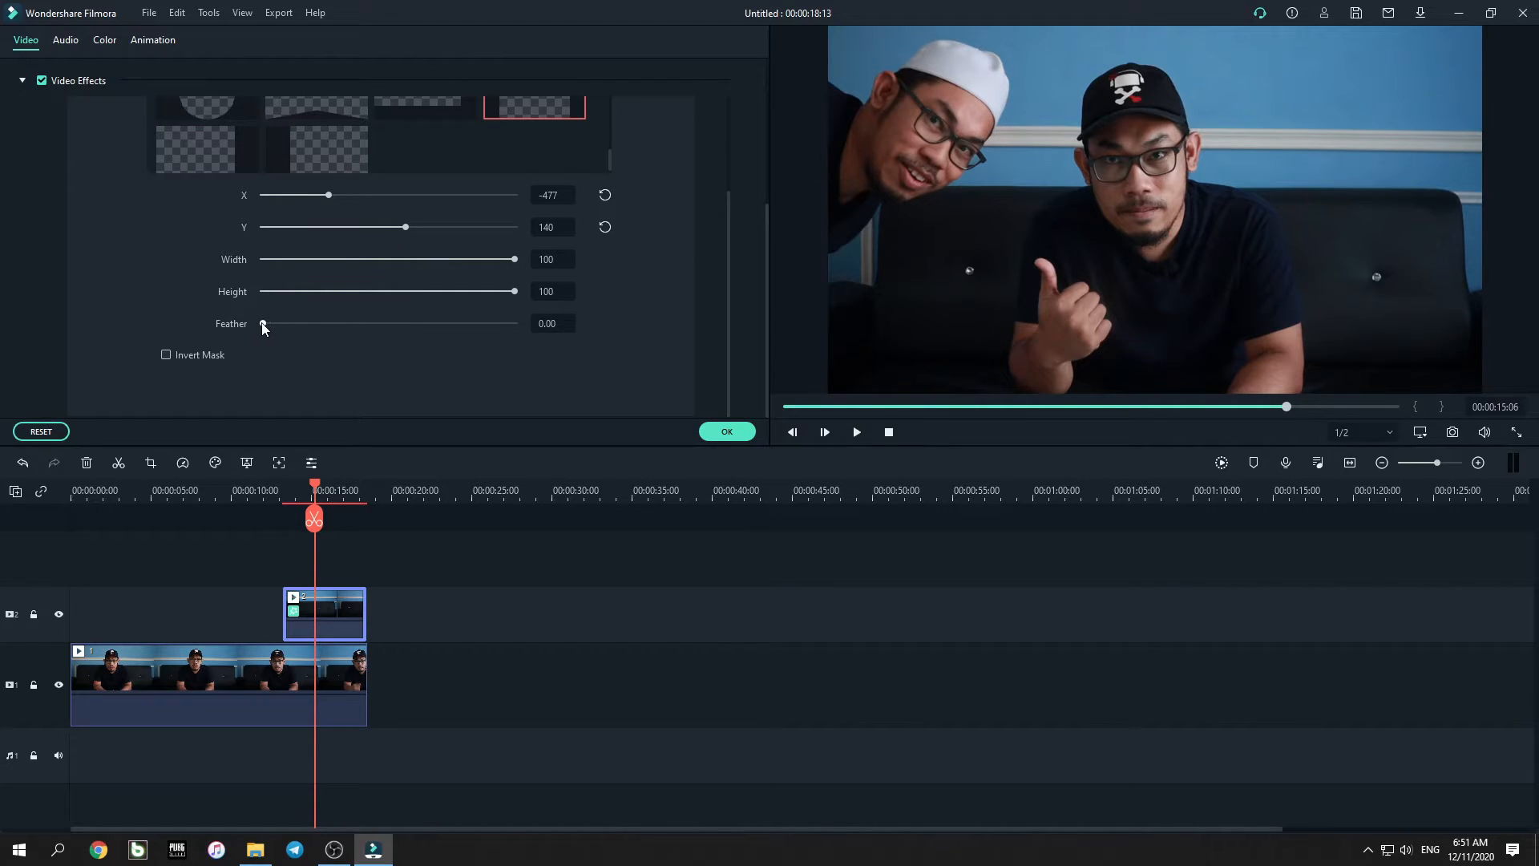
{"action": "left_click_drag", "start_coordinate": [263, 323], "coordinate": [317, 324]}
{"action": "left_click_drag", "start_coordinate": [447, 338], "coordinate": [455, 338]}
{"action": "left_click", "coordinate": [731, 431]}
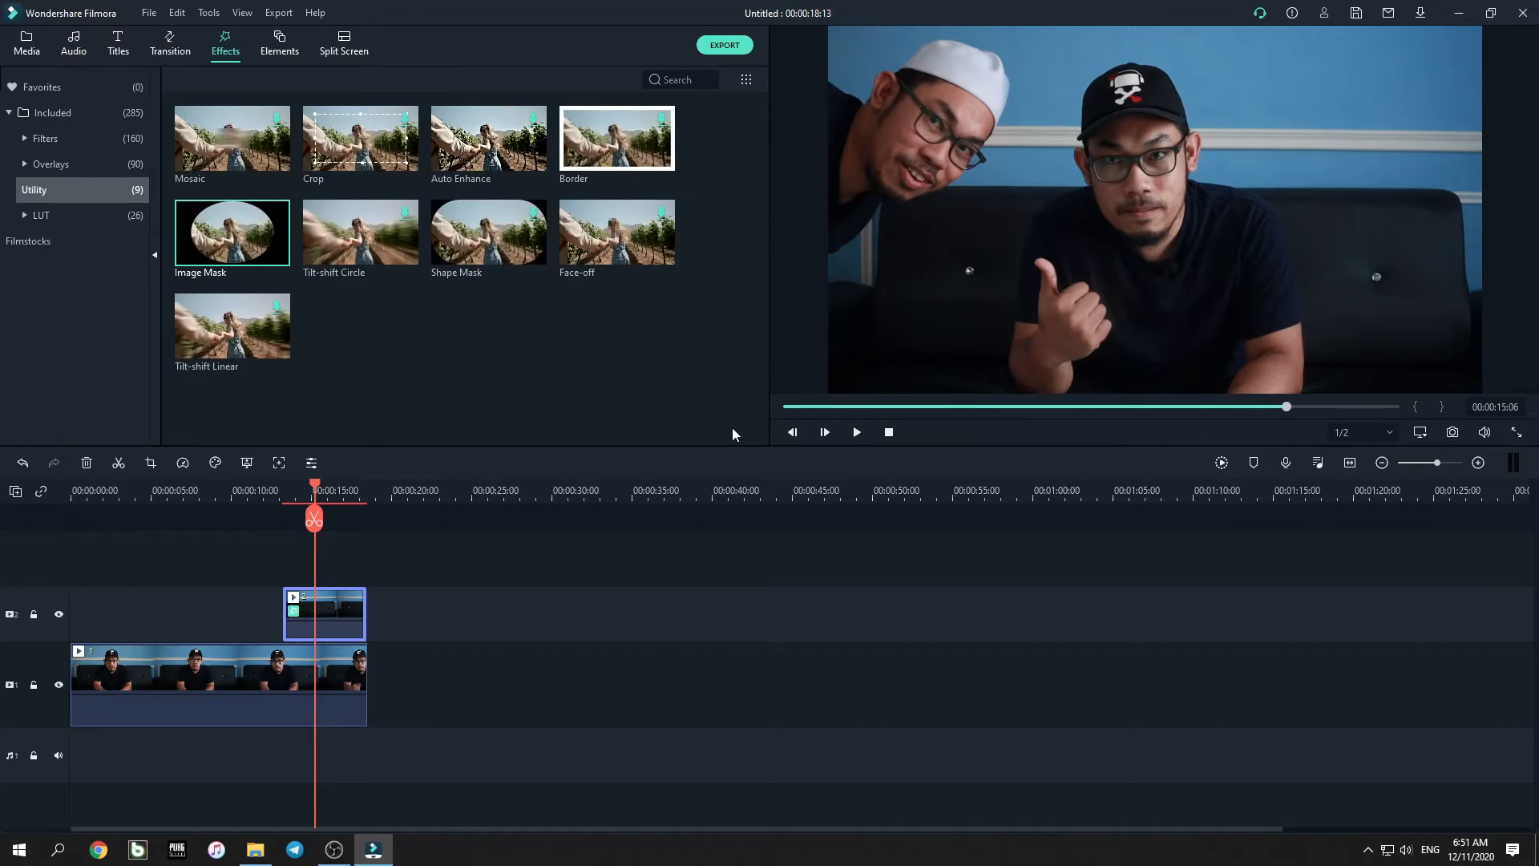
Step: Play back the masked composite from near the beginning of the timeline, stopping at 00:00:18:03
{"action": "left_click", "coordinate": [78, 491]}
{"action": "left_click", "coordinate": [856, 436]}
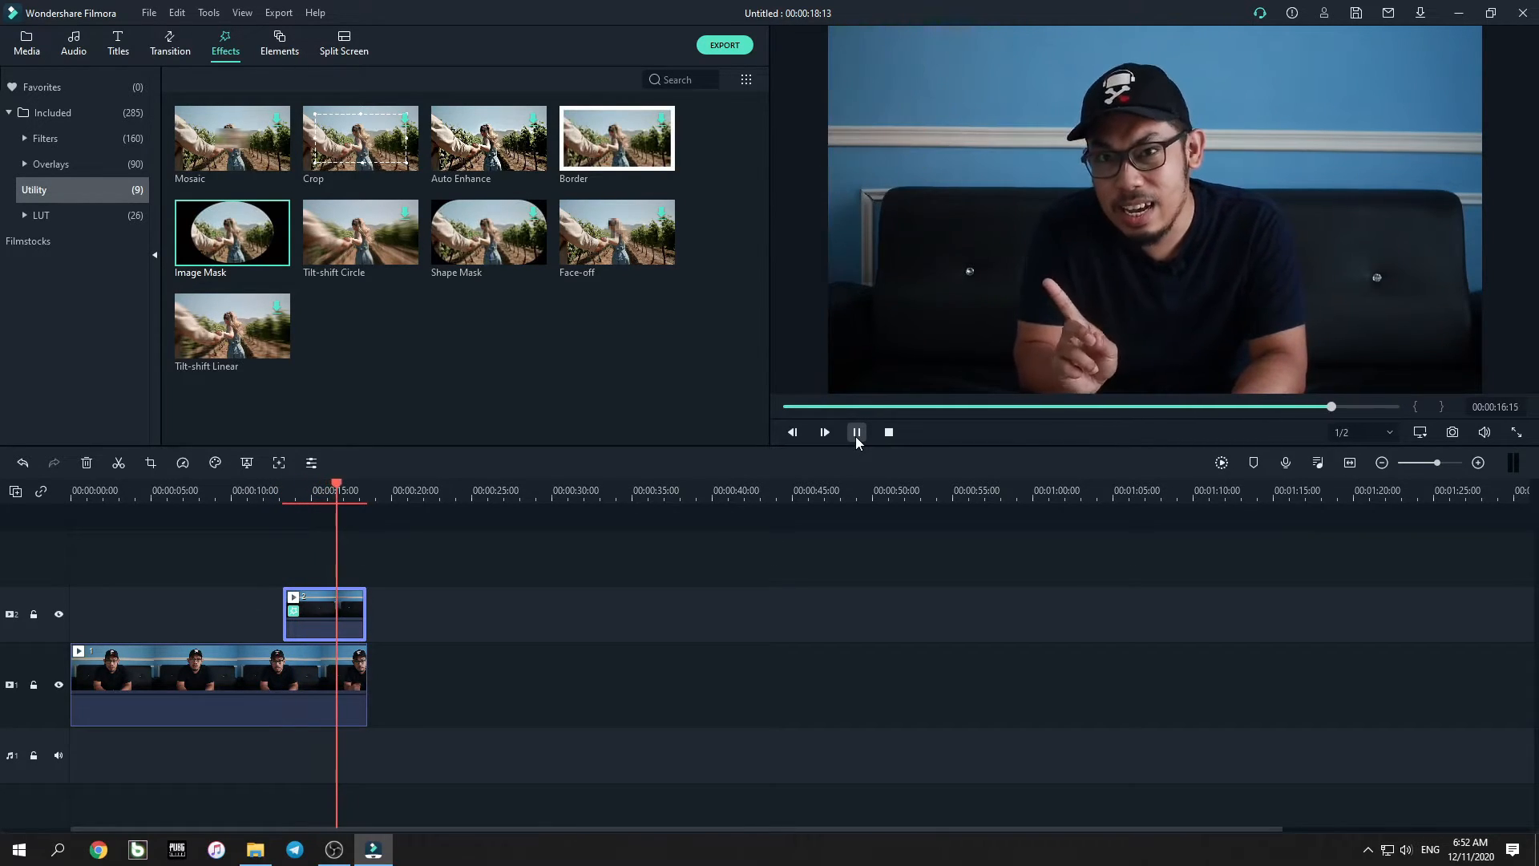
{"action": "left_click", "coordinate": [856, 434]}
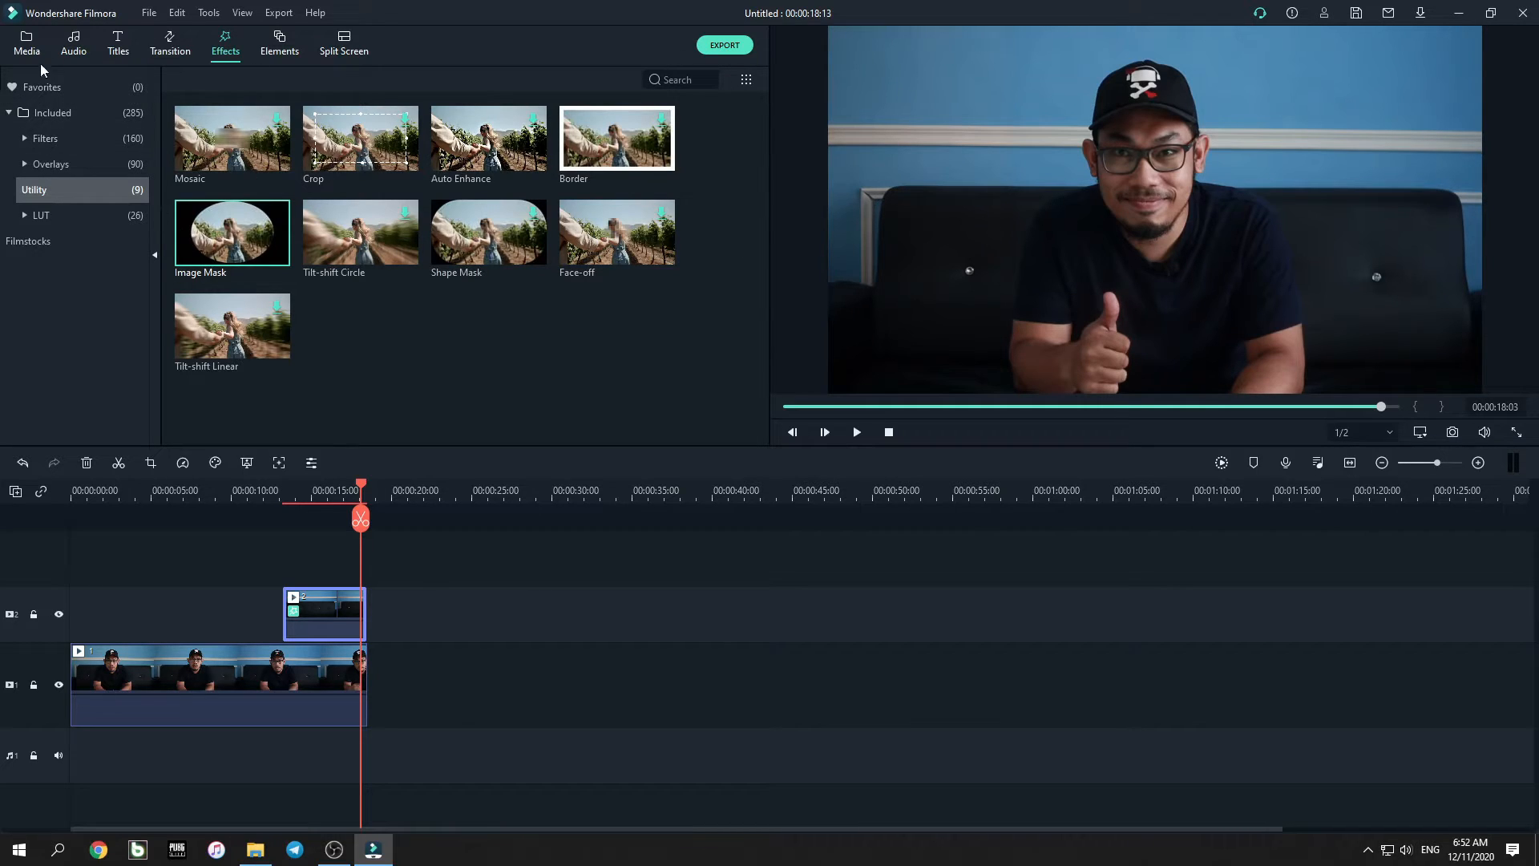
Step: Show the project media and replay the sequence from 00:00:00:00, stopping at 00:00:12:01
{"action": "left_click", "coordinate": [27, 44]}
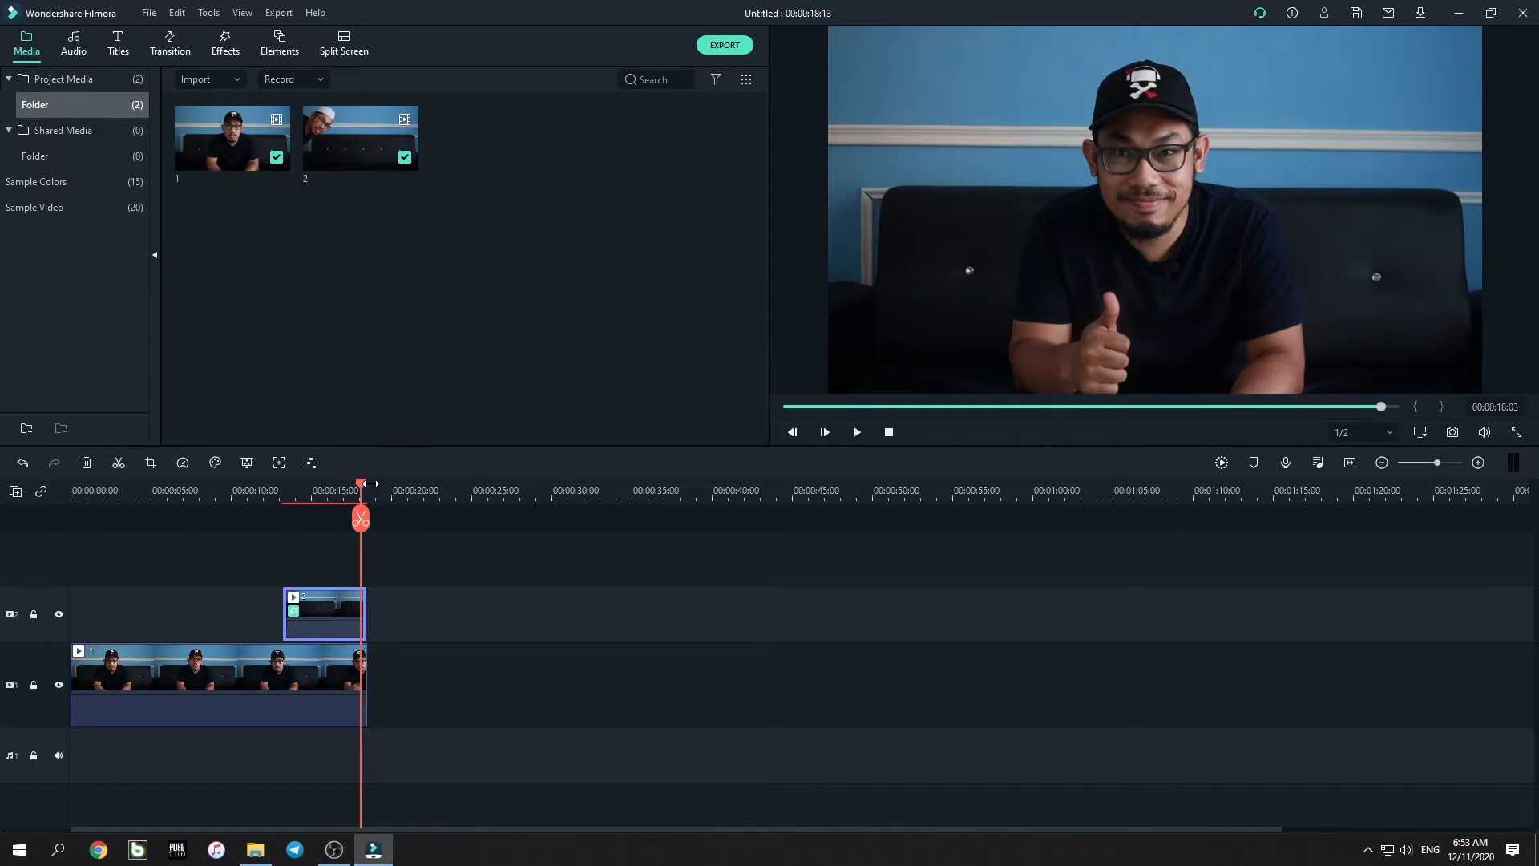
{"action": "left_click_drag", "start_coordinate": [362, 489], "coordinate": [72, 491]}
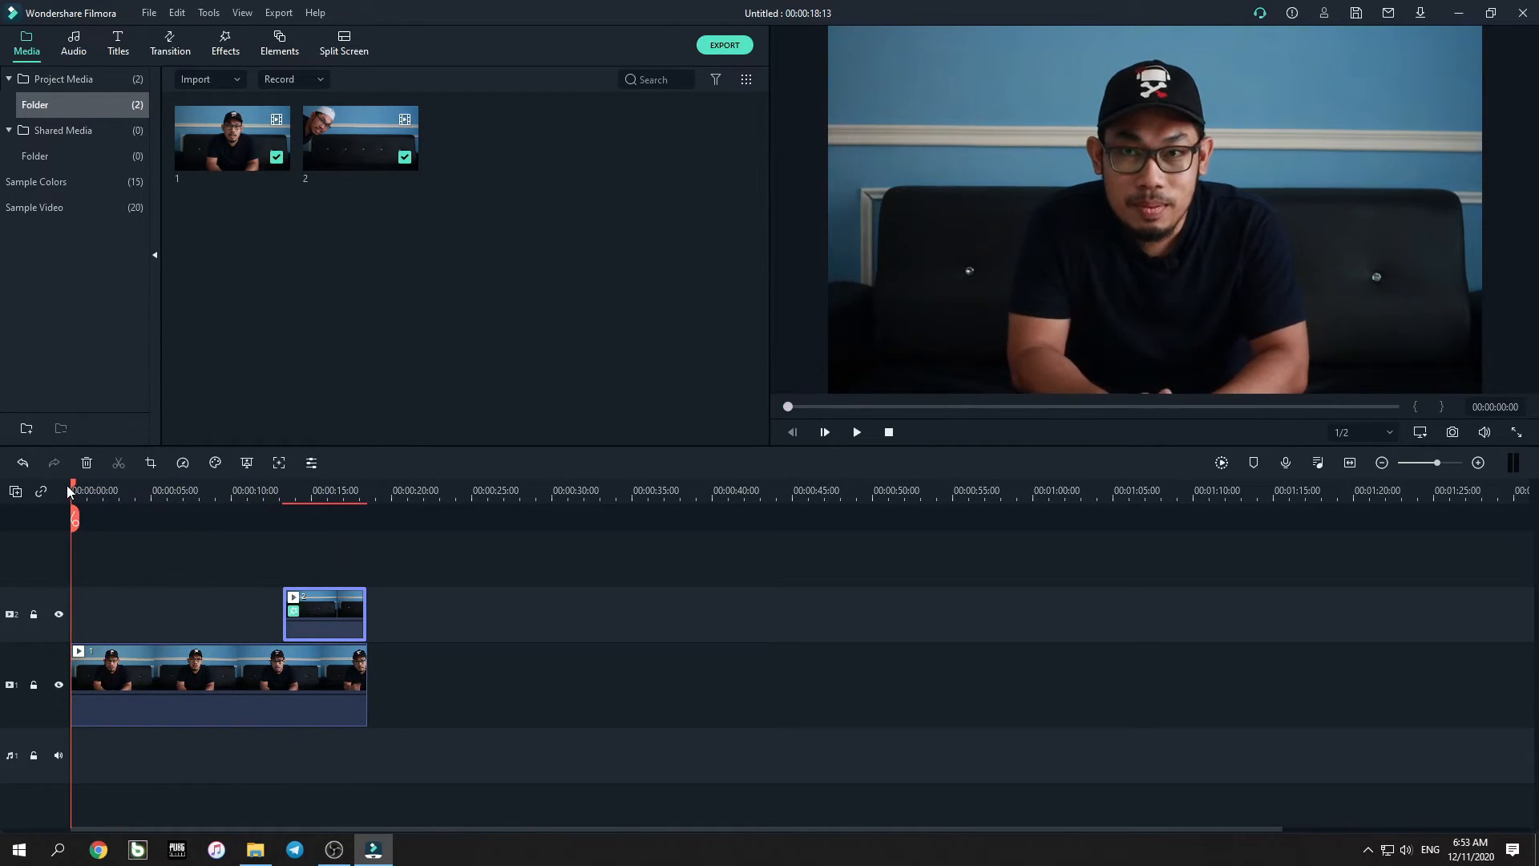
{"action": "left_click", "coordinate": [857, 432]}
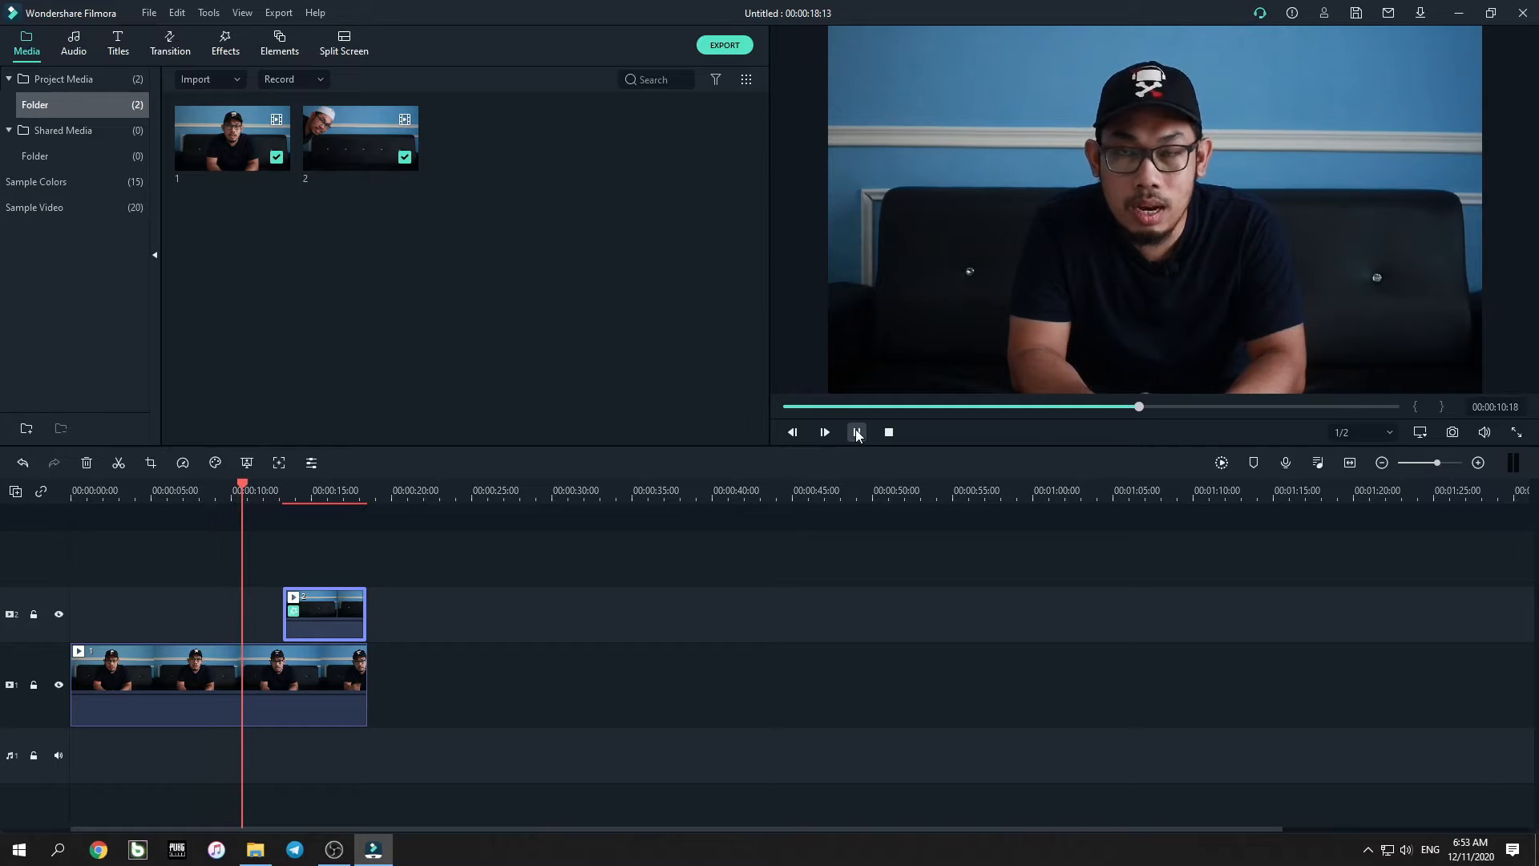
{"action": "left_click", "coordinate": [857, 434]}
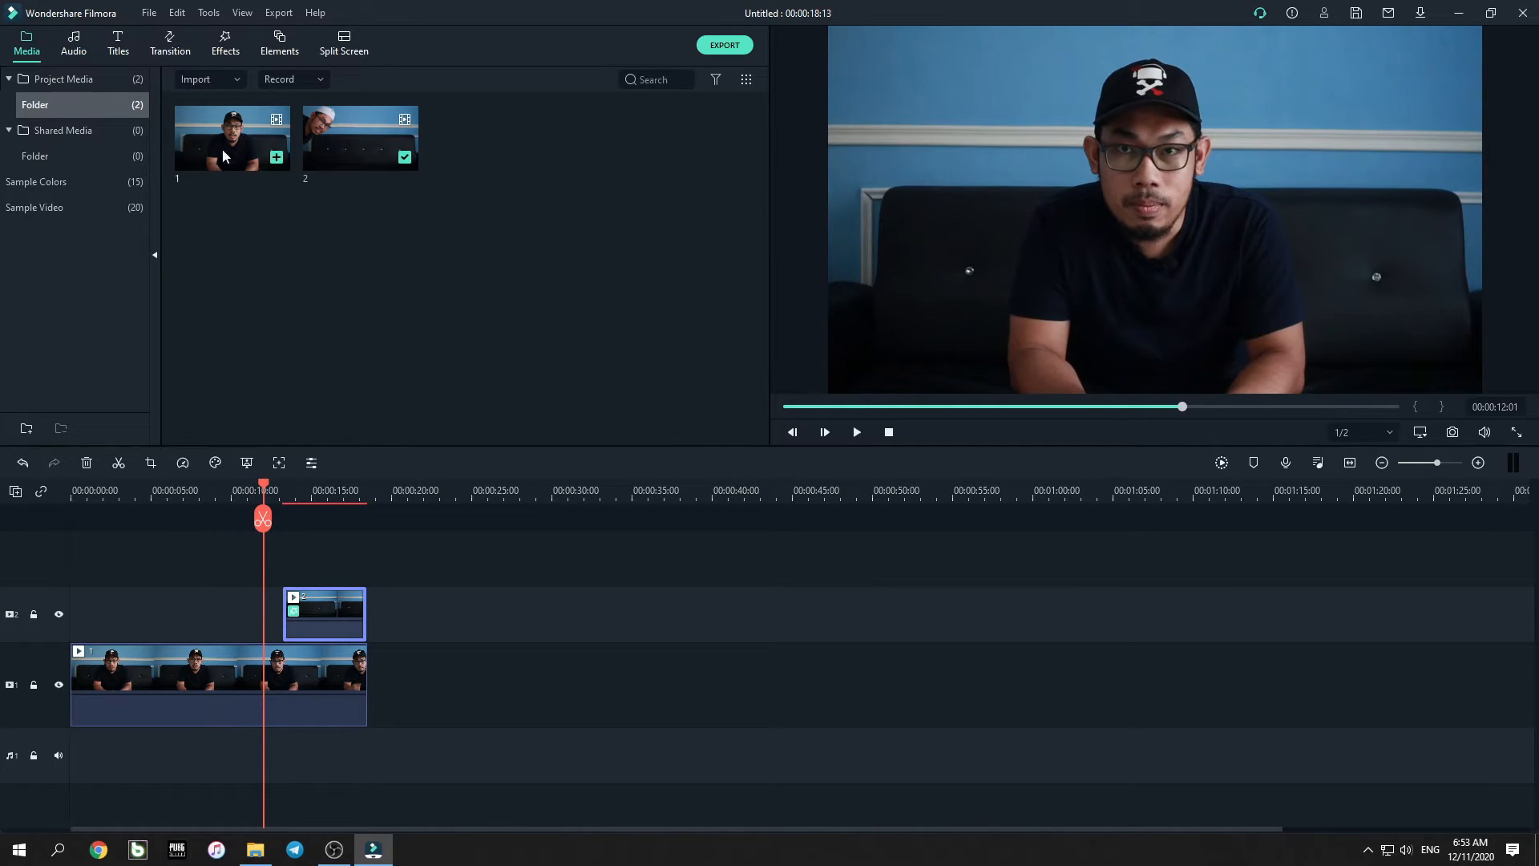
Step: Add the track Benjamin Thompson - Lullaby from the included music to the audio track and preview it with the video up to 00:00:03:08
{"action": "left_click", "coordinate": [86, 46]}
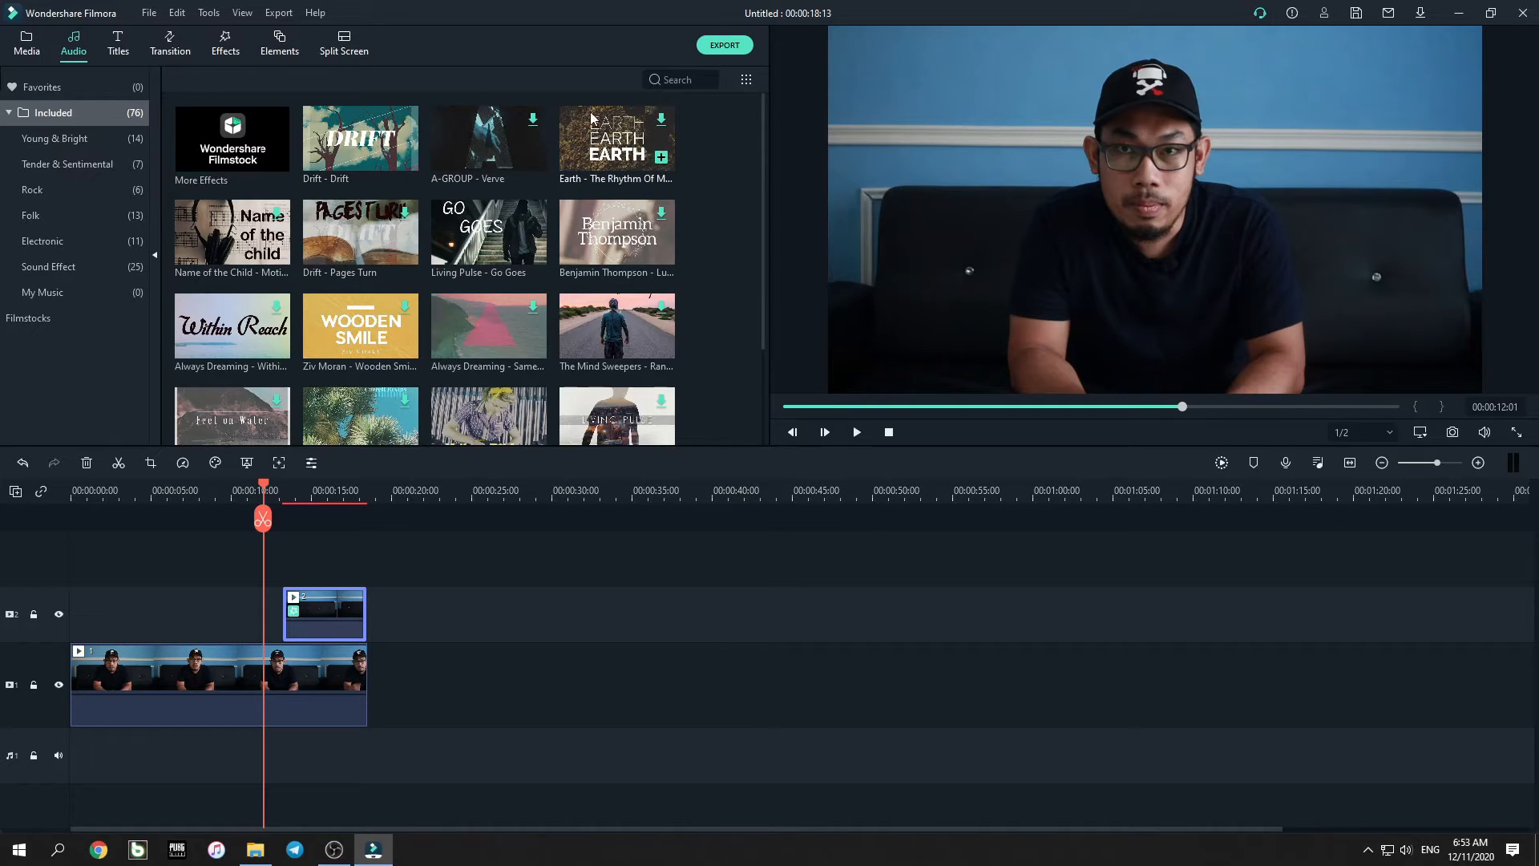
{"action": "scroll", "coordinate": [633, 156], "scroll_direction": "down", "scroll_amount": 5}
{"action": "scroll", "coordinate": [633, 152], "scroll_direction": "down", "scroll_amount": 5}
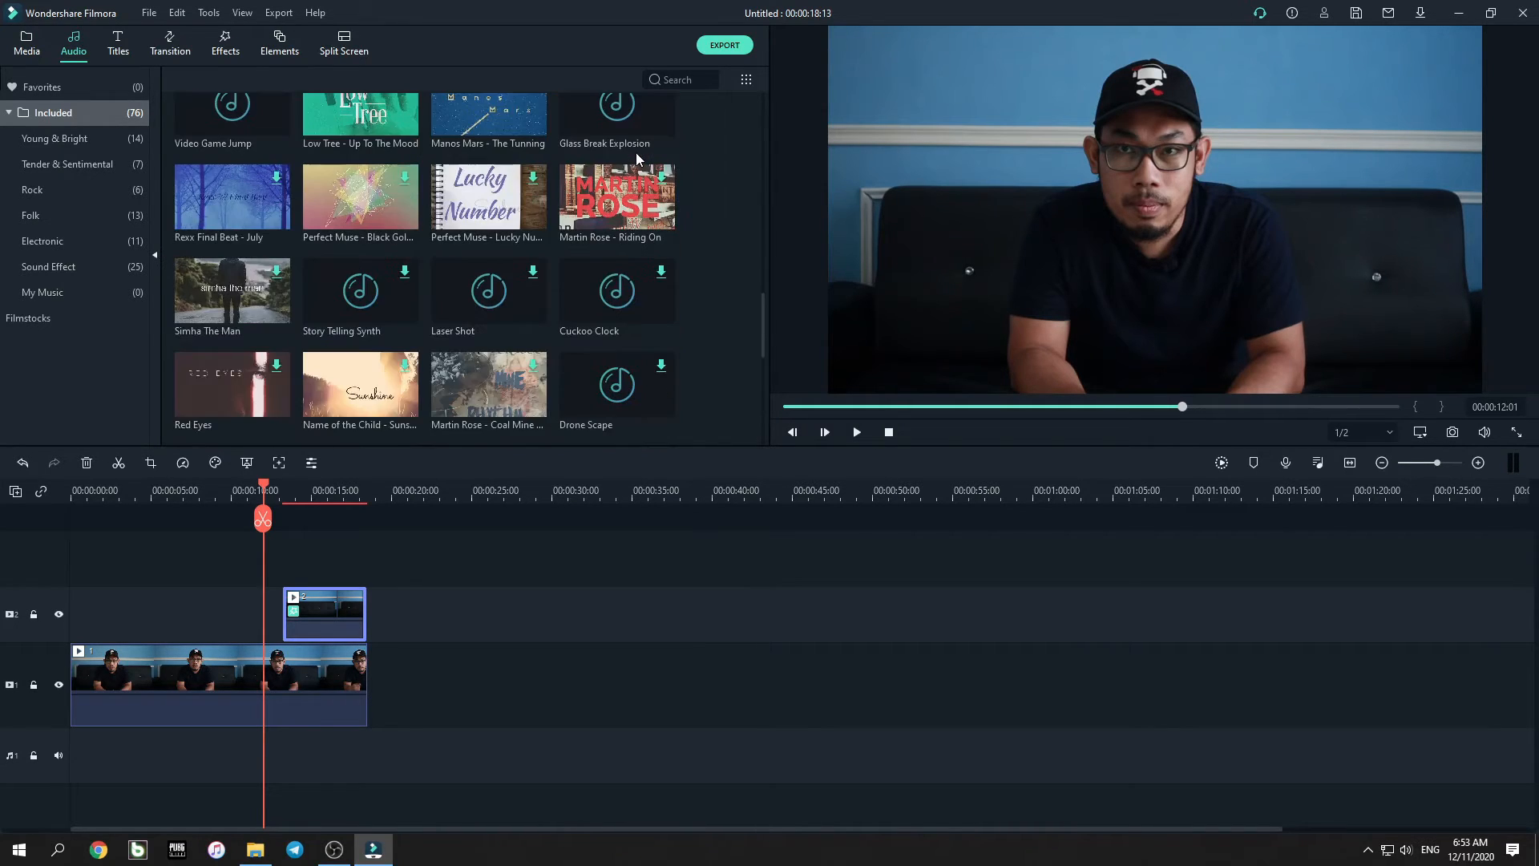
{"action": "scroll", "coordinate": [637, 153], "scroll_direction": "down", "scroll_amount": 3}
{"action": "scroll", "coordinate": [637, 153], "scroll_direction": "up", "scroll_amount": 7}
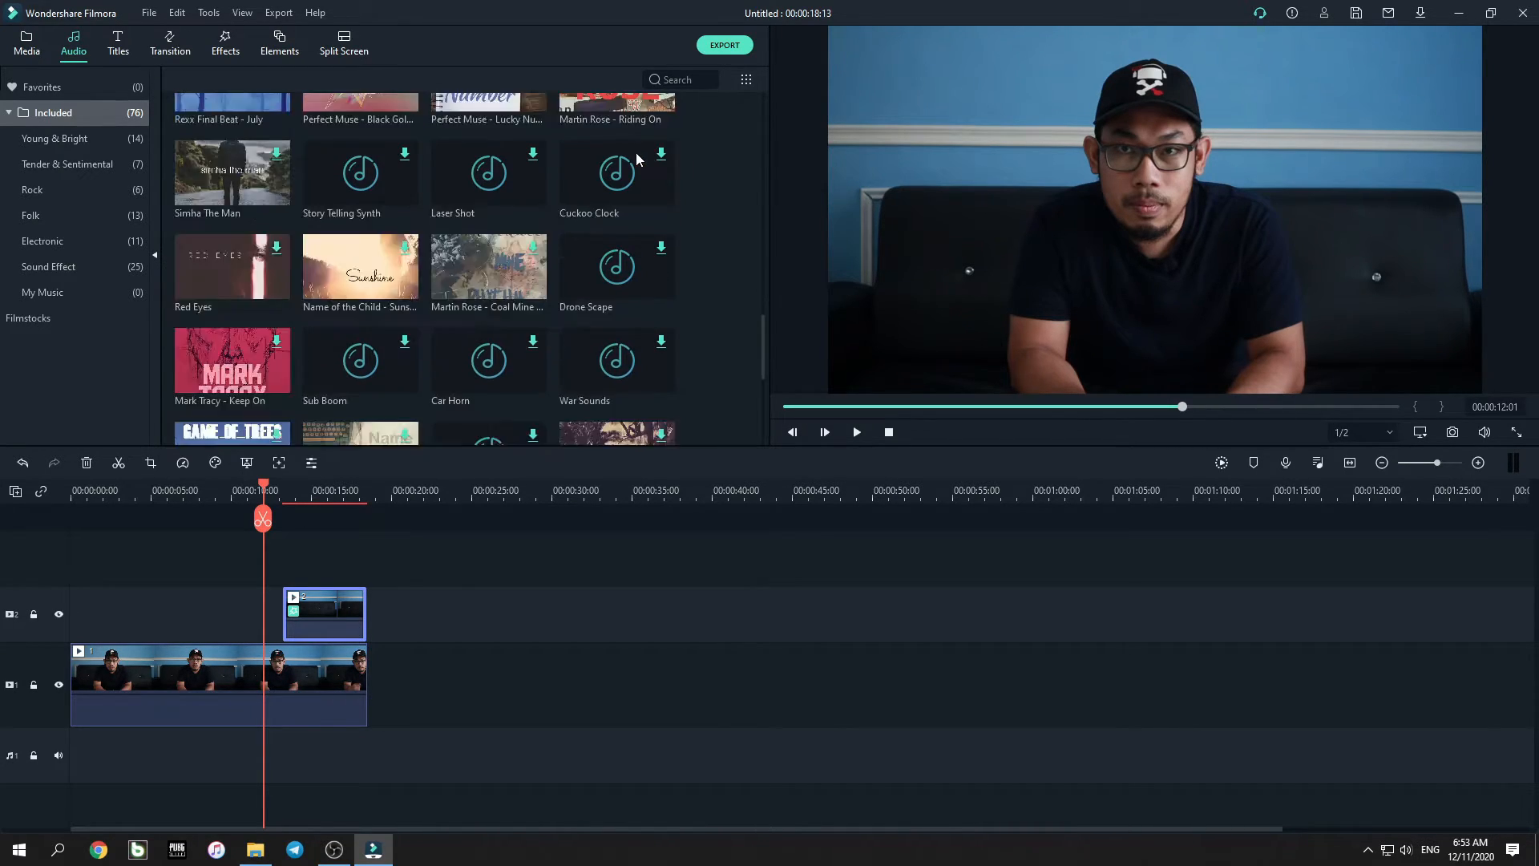
{"action": "scroll", "coordinate": [636, 152], "scroll_direction": "up", "scroll_amount": 5}
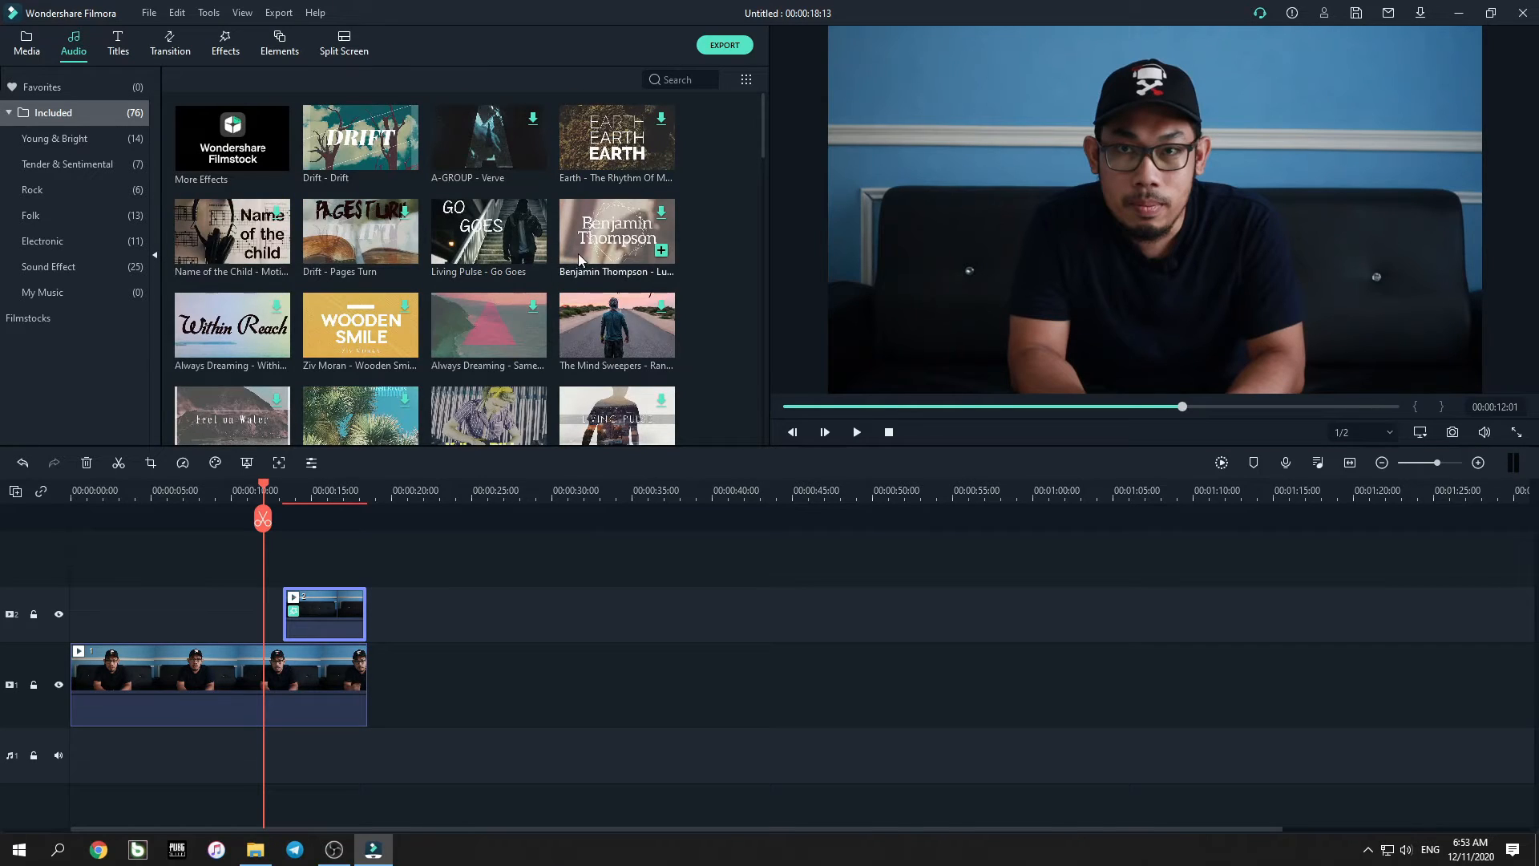
{"action": "left_click", "coordinate": [660, 251]}
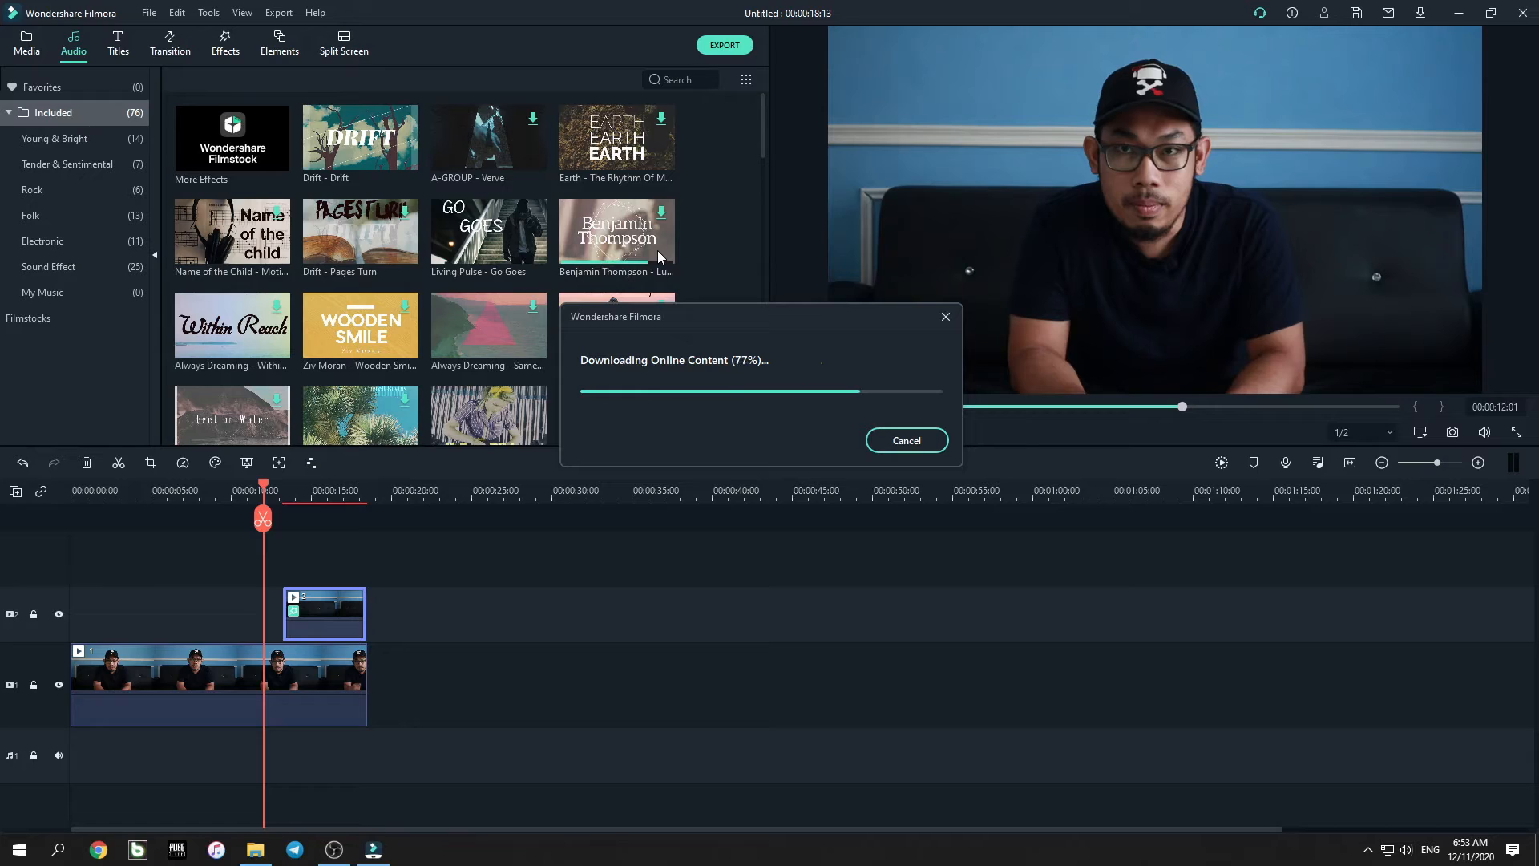
{"action": "left_click_drag", "start_coordinate": [507, 826], "coordinate": [323, 815]}
{"action": "left_click_drag", "start_coordinate": [478, 738], "coordinate": [282, 740]}
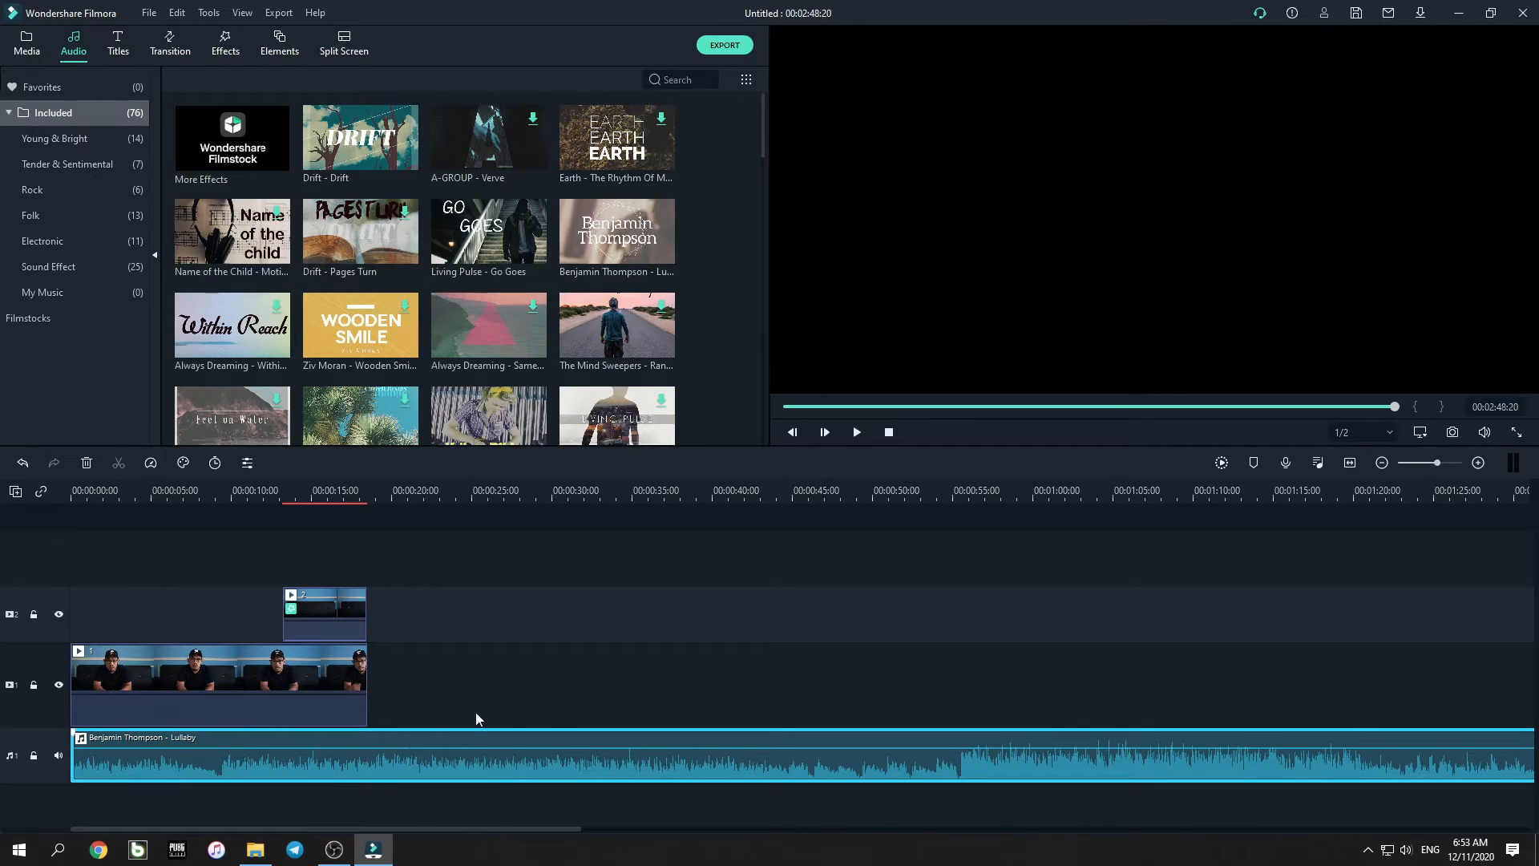
{"action": "left_click", "coordinate": [857, 432]}
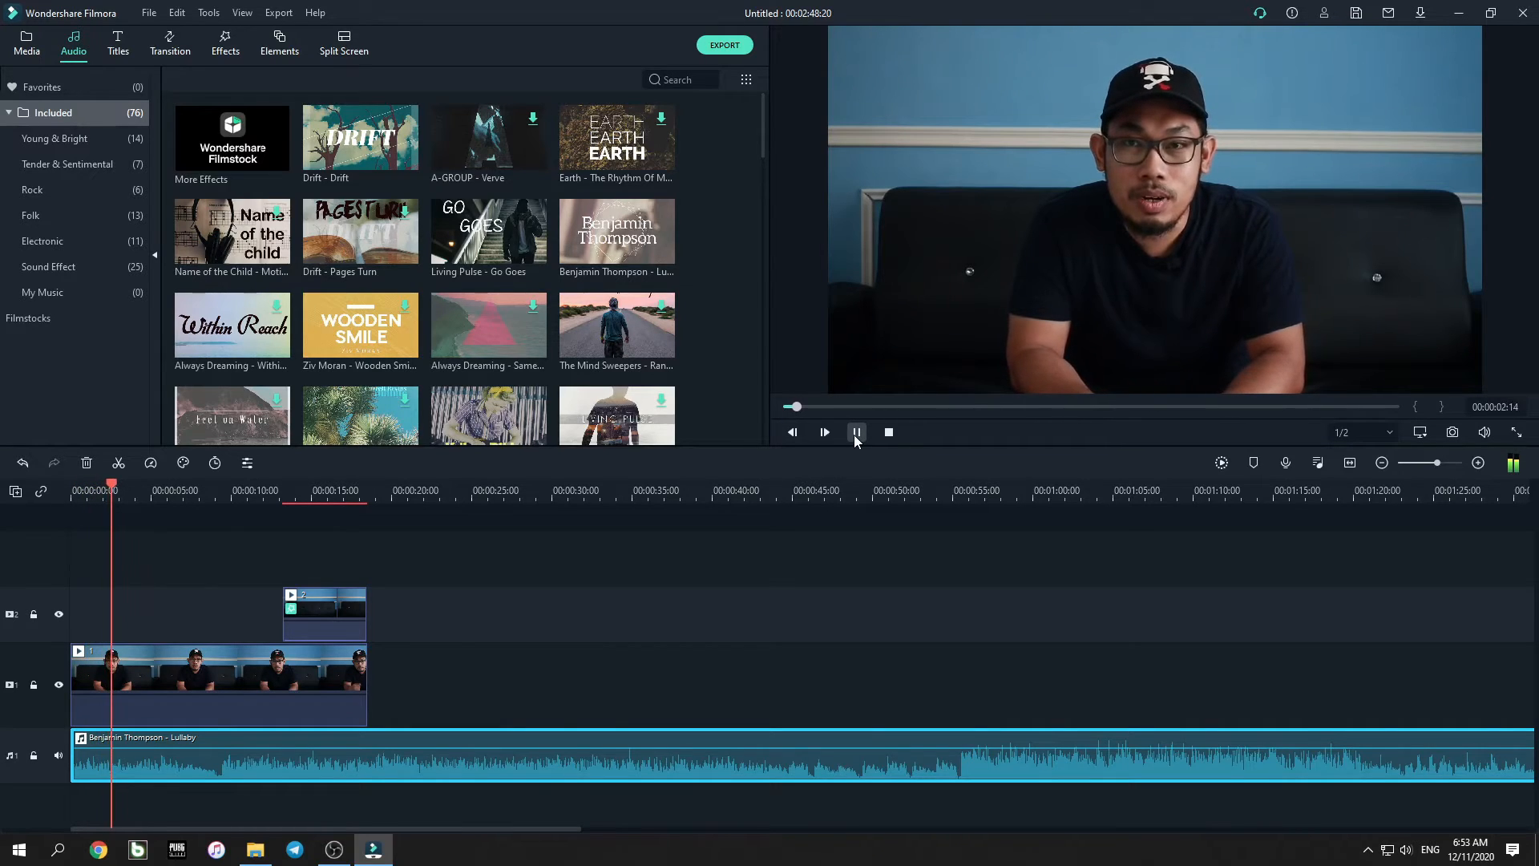
{"action": "left_click", "coordinate": [854, 434]}
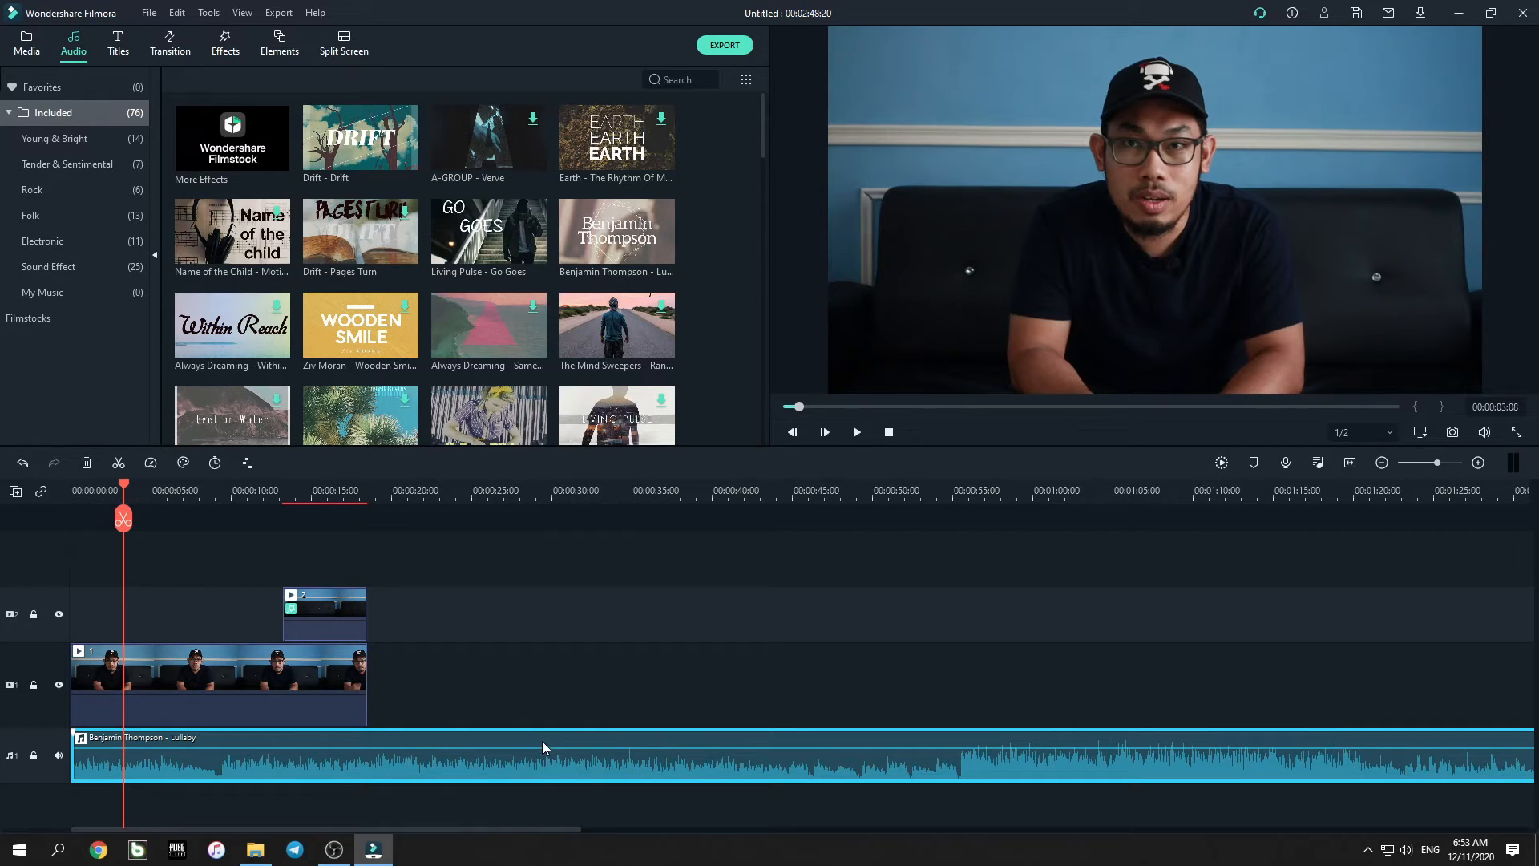
Step: Delete the Lullaby music clip and move clip 2 on the second video track back so it ends flush with clip 1
{"action": "key", "text": "Delete"}
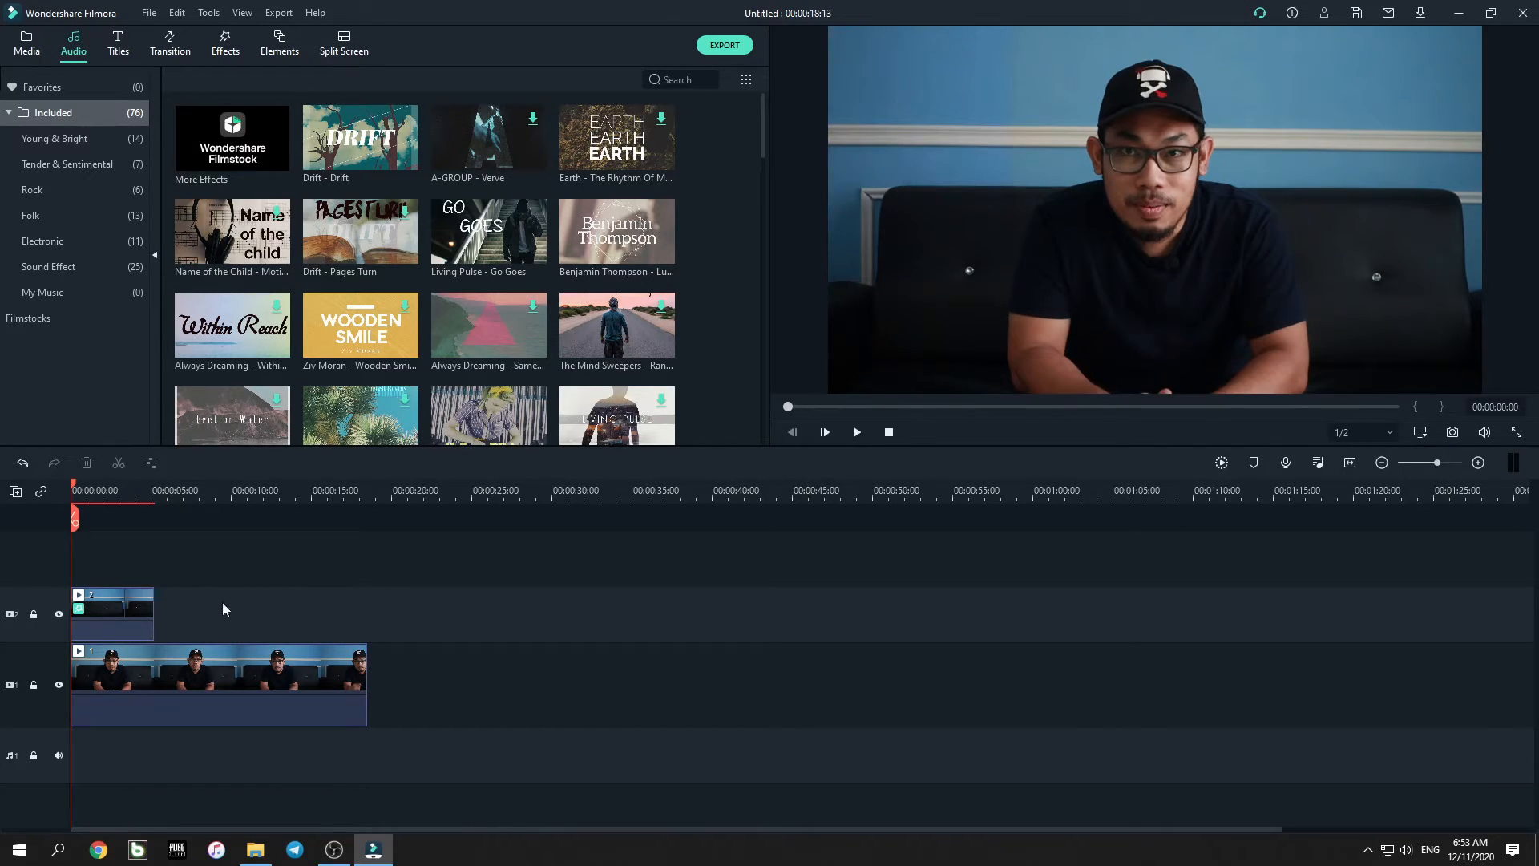
{"action": "left_click_drag", "start_coordinate": [120, 593], "coordinate": [332, 611]}
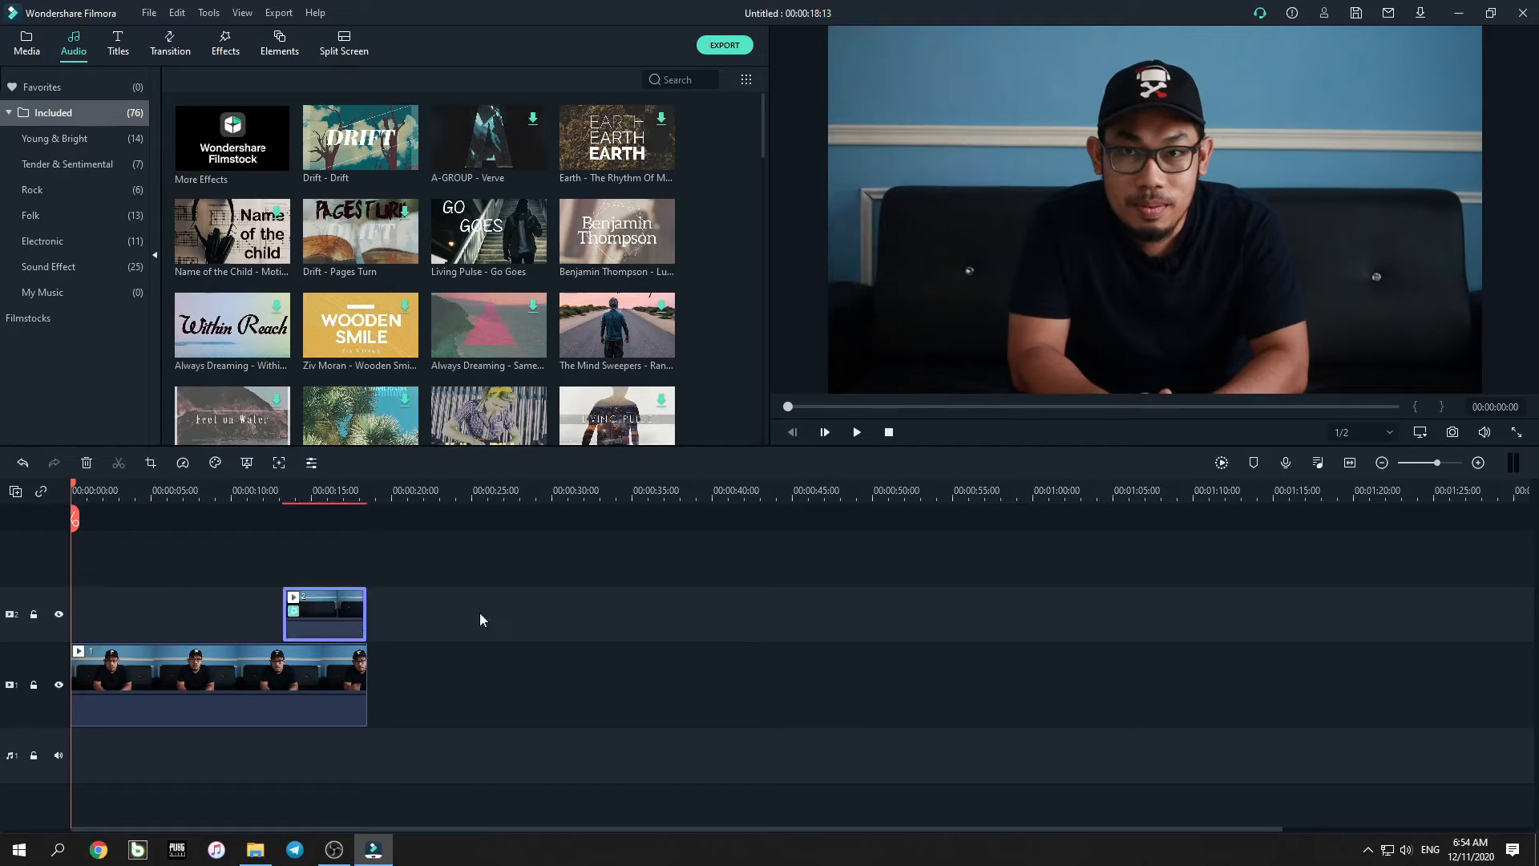
Step: Play back the clone section from 00:00:12:20, stopping at 00:00:16:00
{"action": "left_click", "coordinate": [276, 492]}
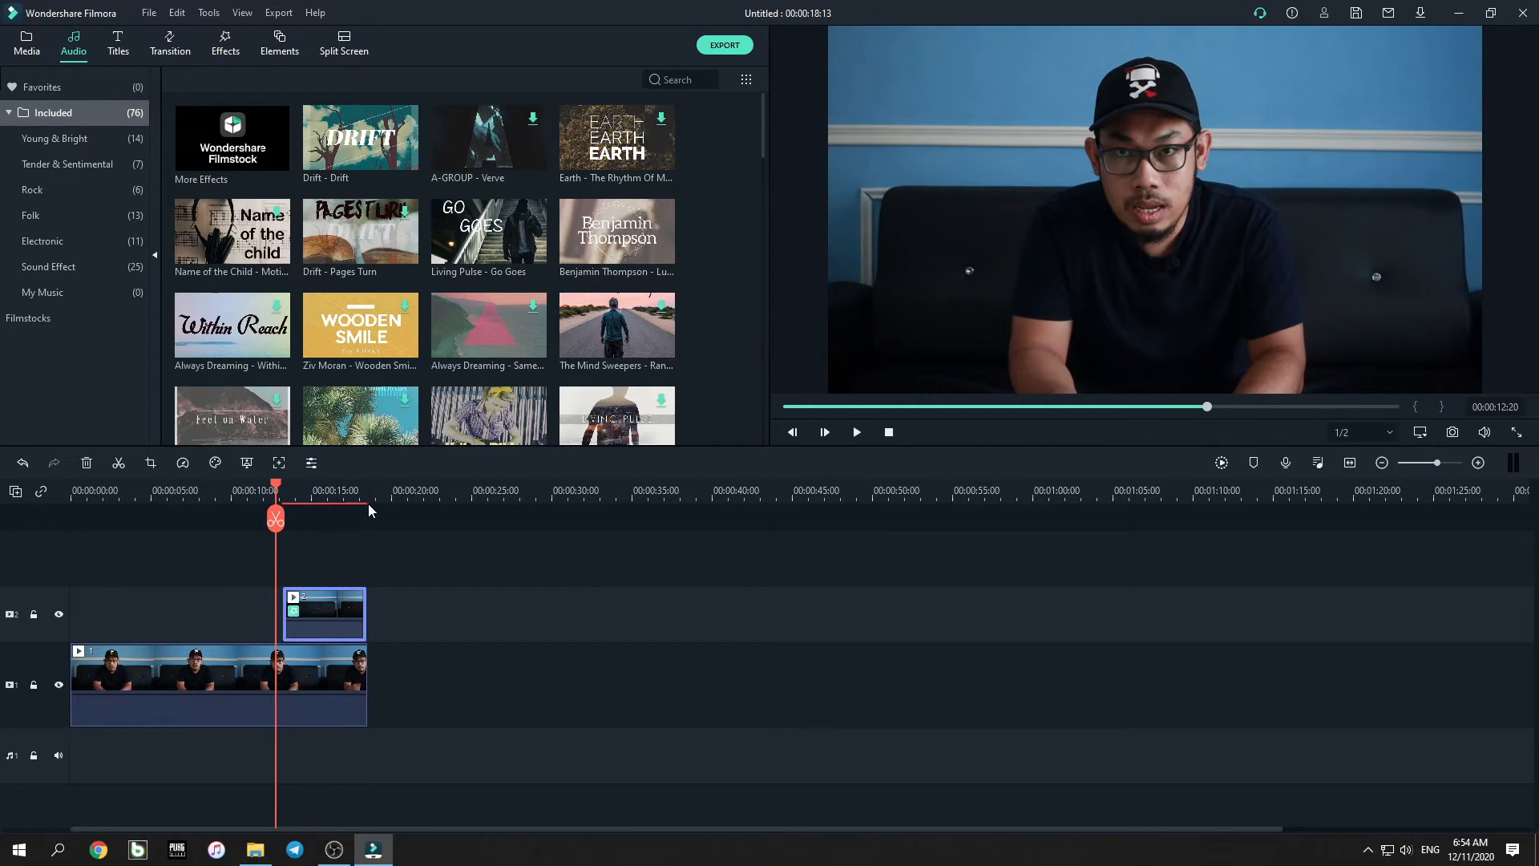
{"action": "left_click", "coordinate": [856, 433]}
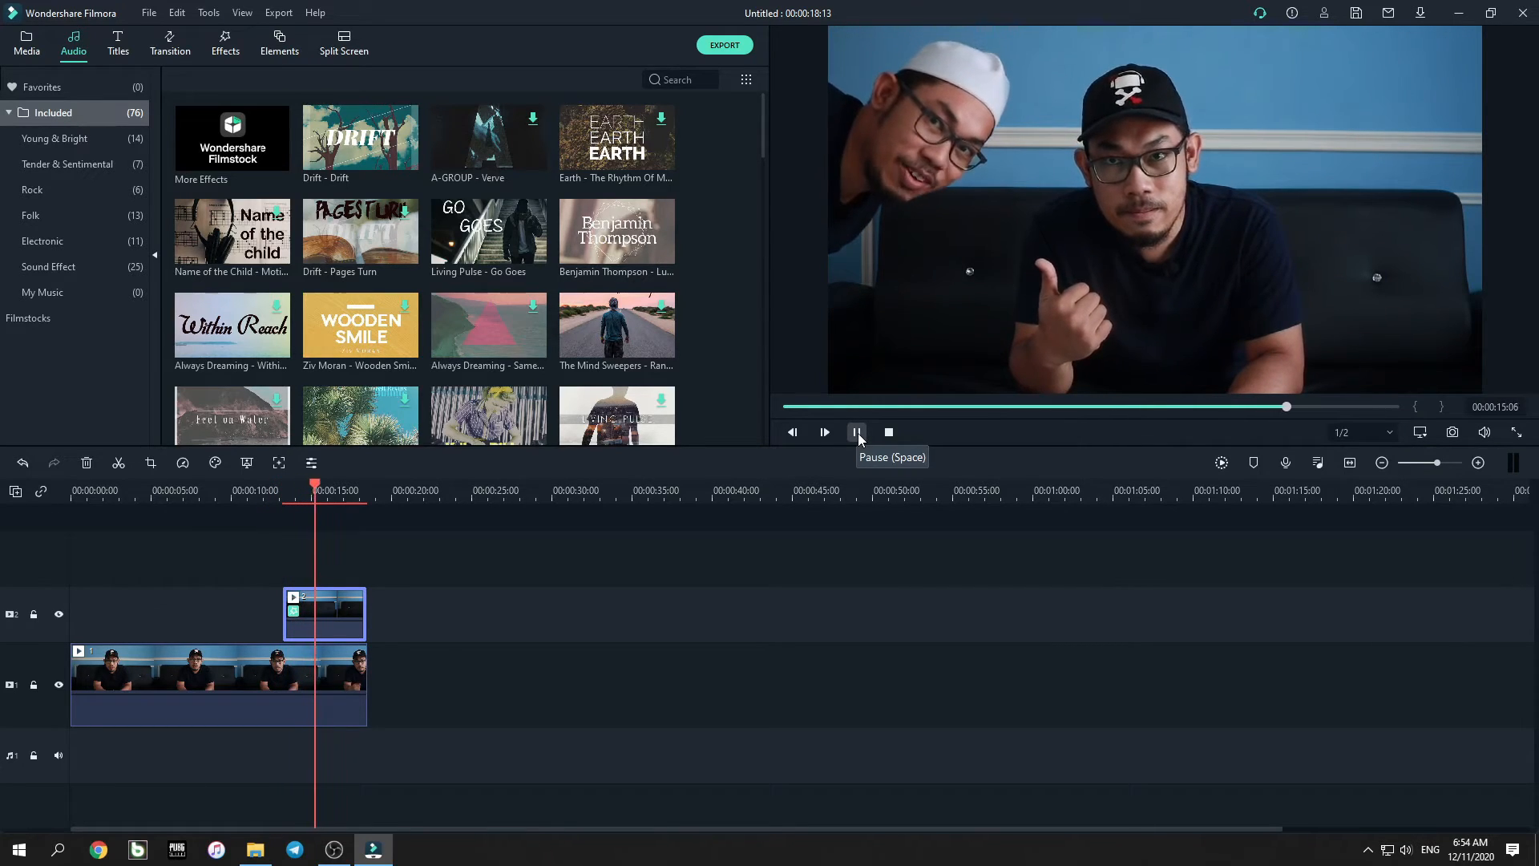
{"action": "left_click", "coordinate": [856, 433]}
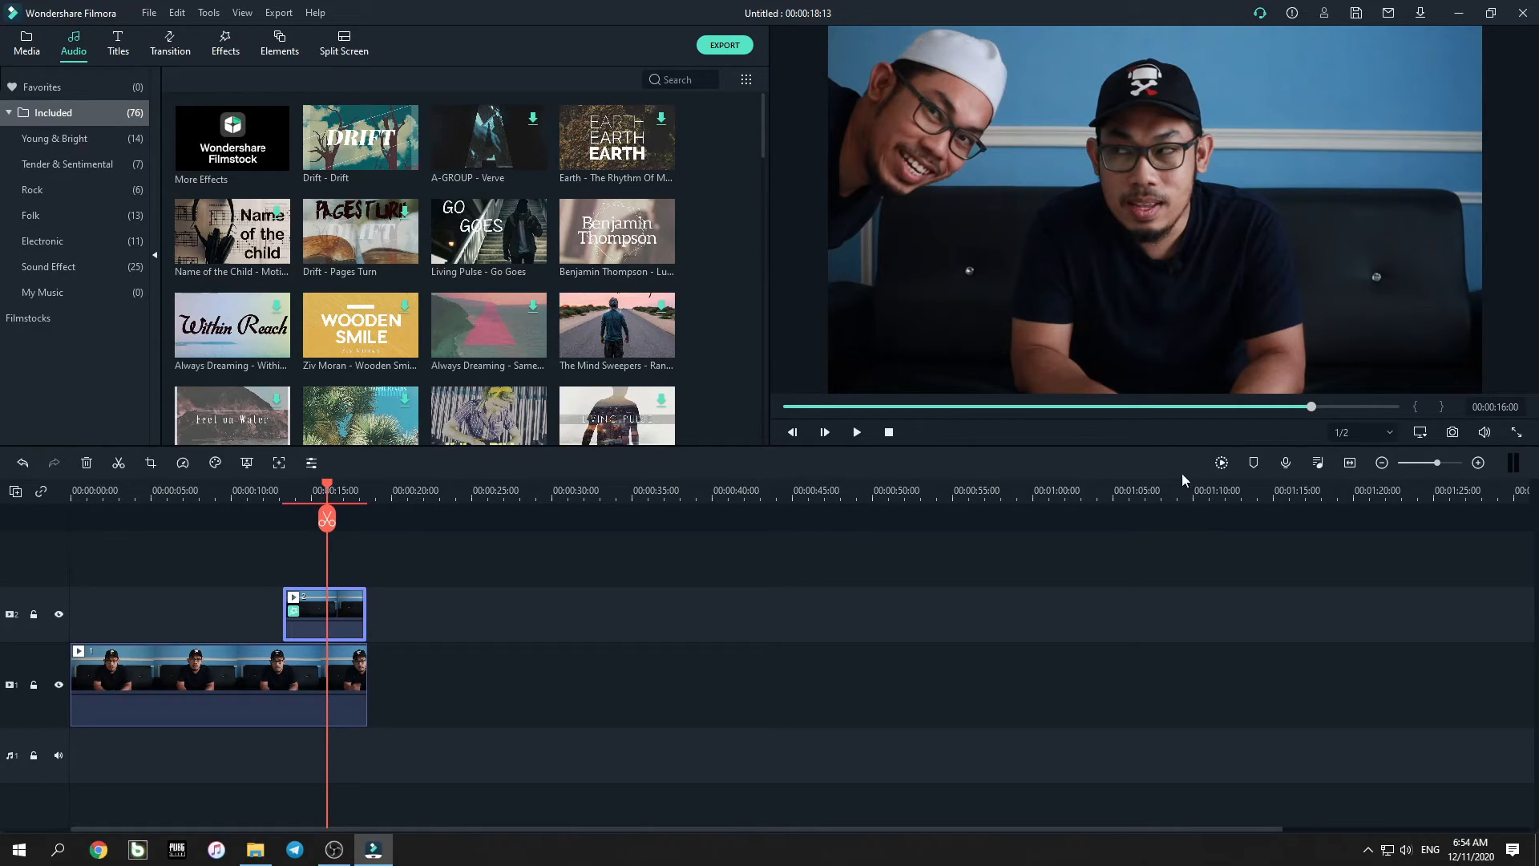
Step: Render the timeline preview and play the rendered clone section from just before clip 2, stopping at 00:00:16:18
{"action": "left_click", "coordinate": [1223, 464]}
{"action": "left_click", "coordinate": [279, 491]}
{"action": "left_click", "coordinate": [857, 432]}
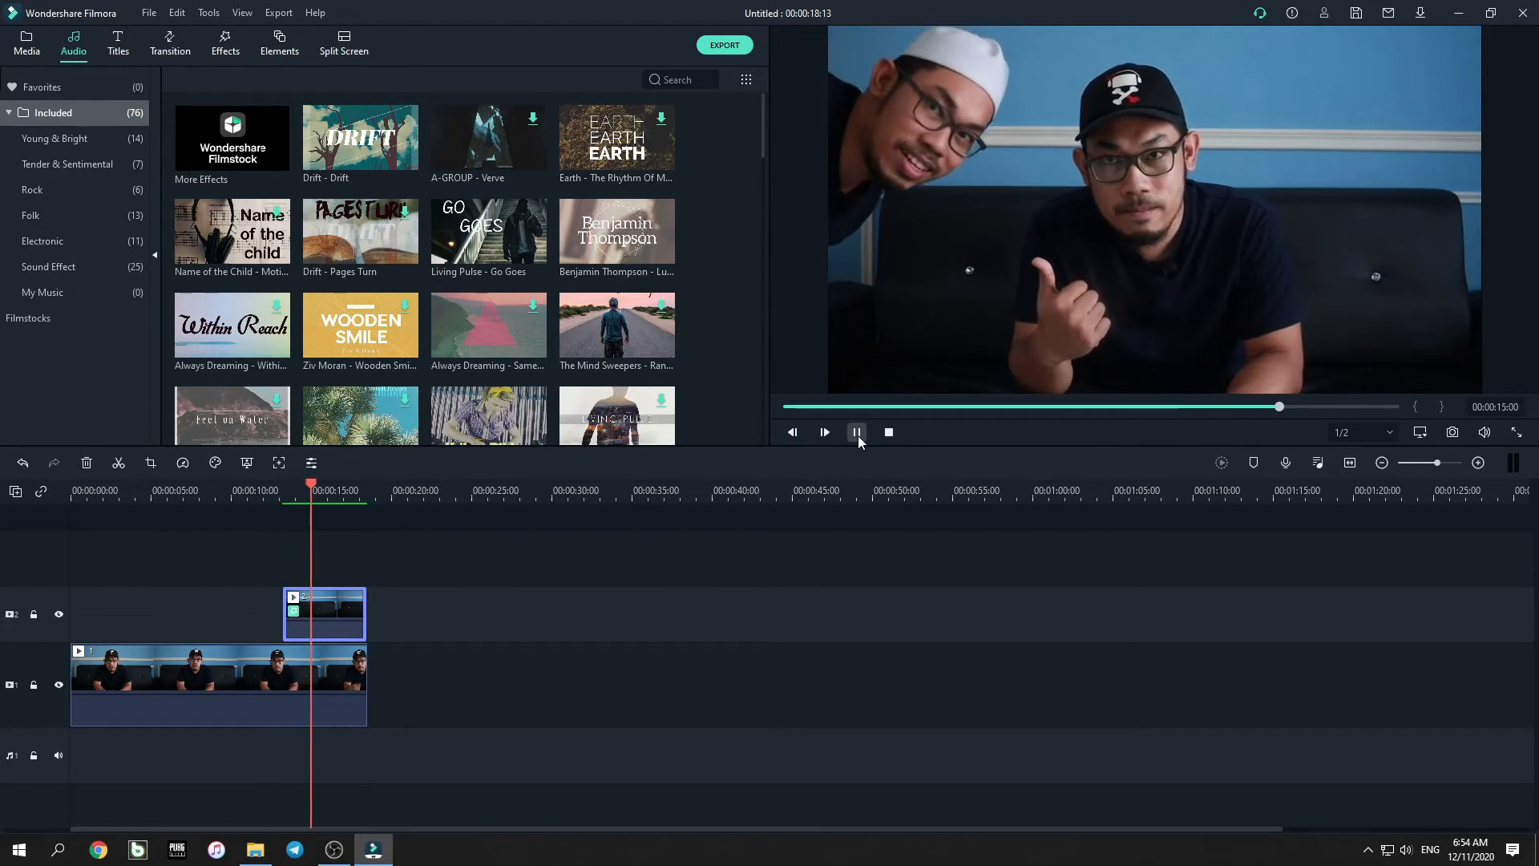
{"action": "key", "text": "space"}
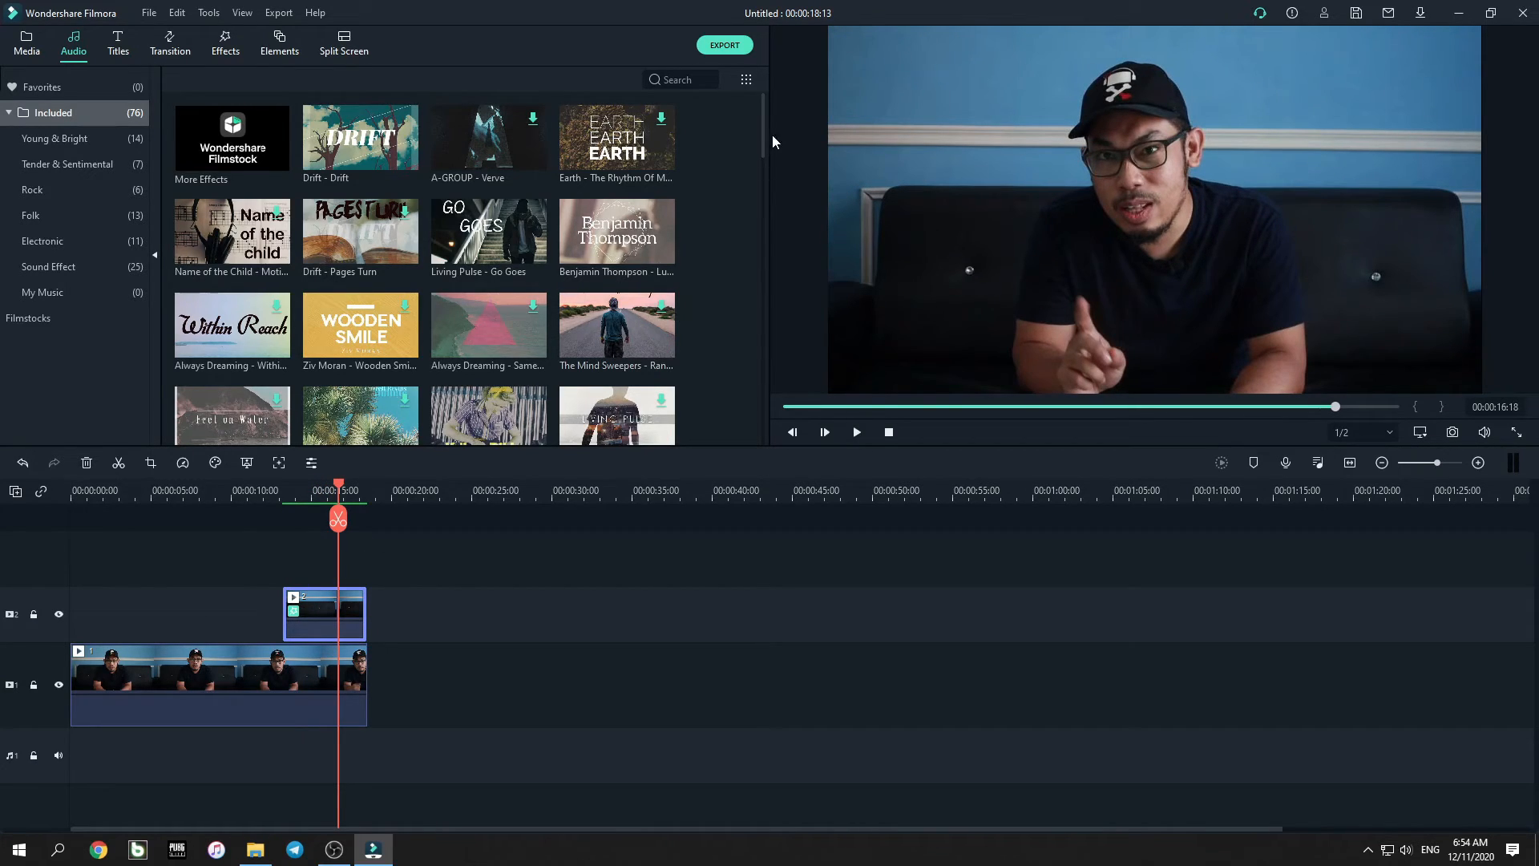
{"action": "left_click_drag", "start_coordinate": [762, 138], "coordinate": [762, 132]}
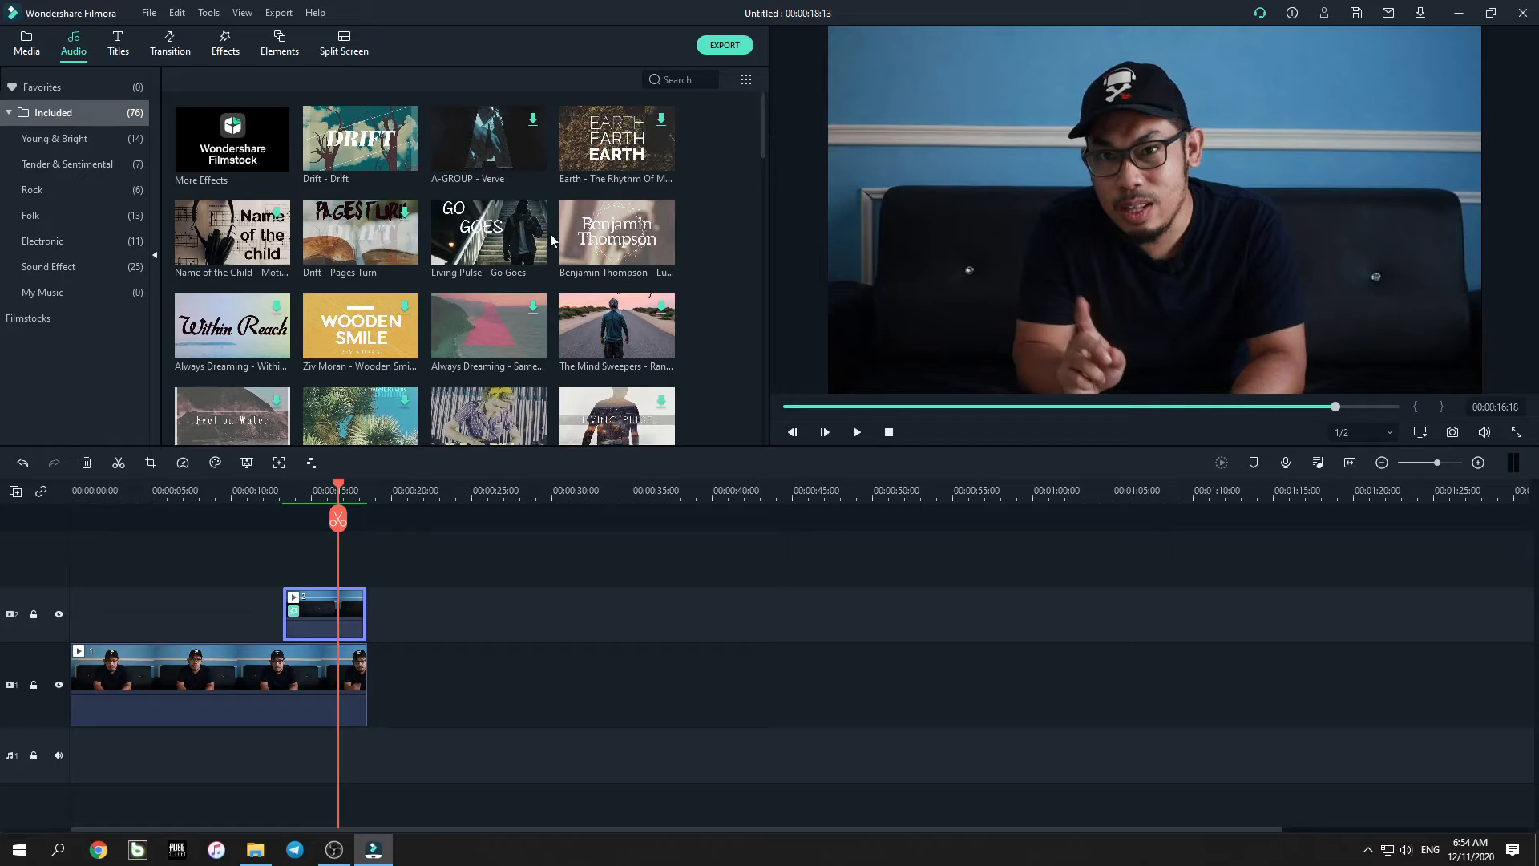
Step: Move the playhead to 00:00:09:12 and open Advanced Color Correction for clip 1 on the first video track
{"action": "left_click", "coordinate": [189, 673]}
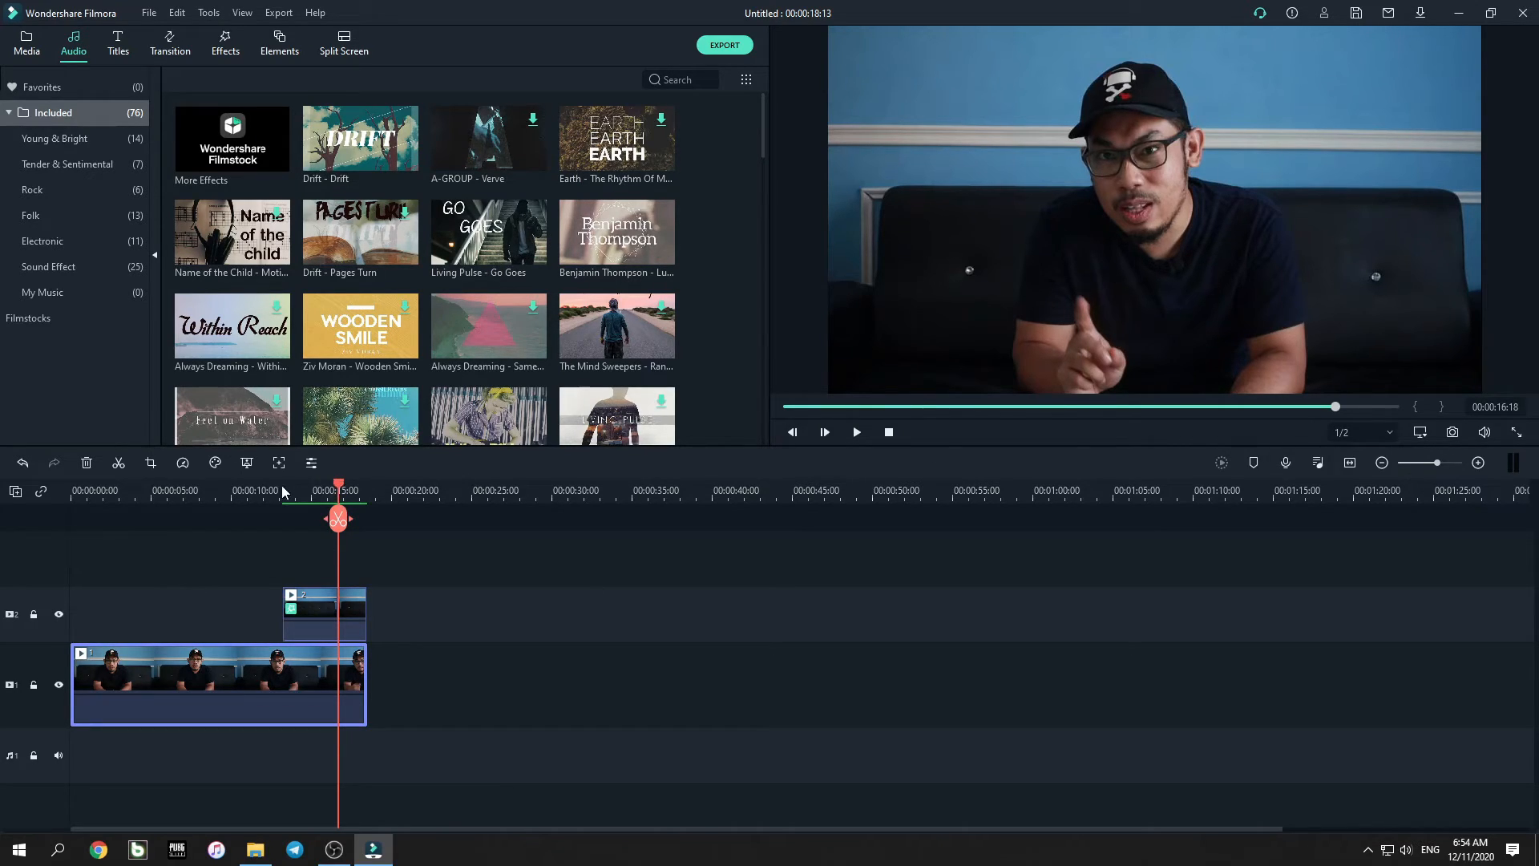
{"action": "left_click_drag", "start_coordinate": [339, 491], "coordinate": [234, 490]}
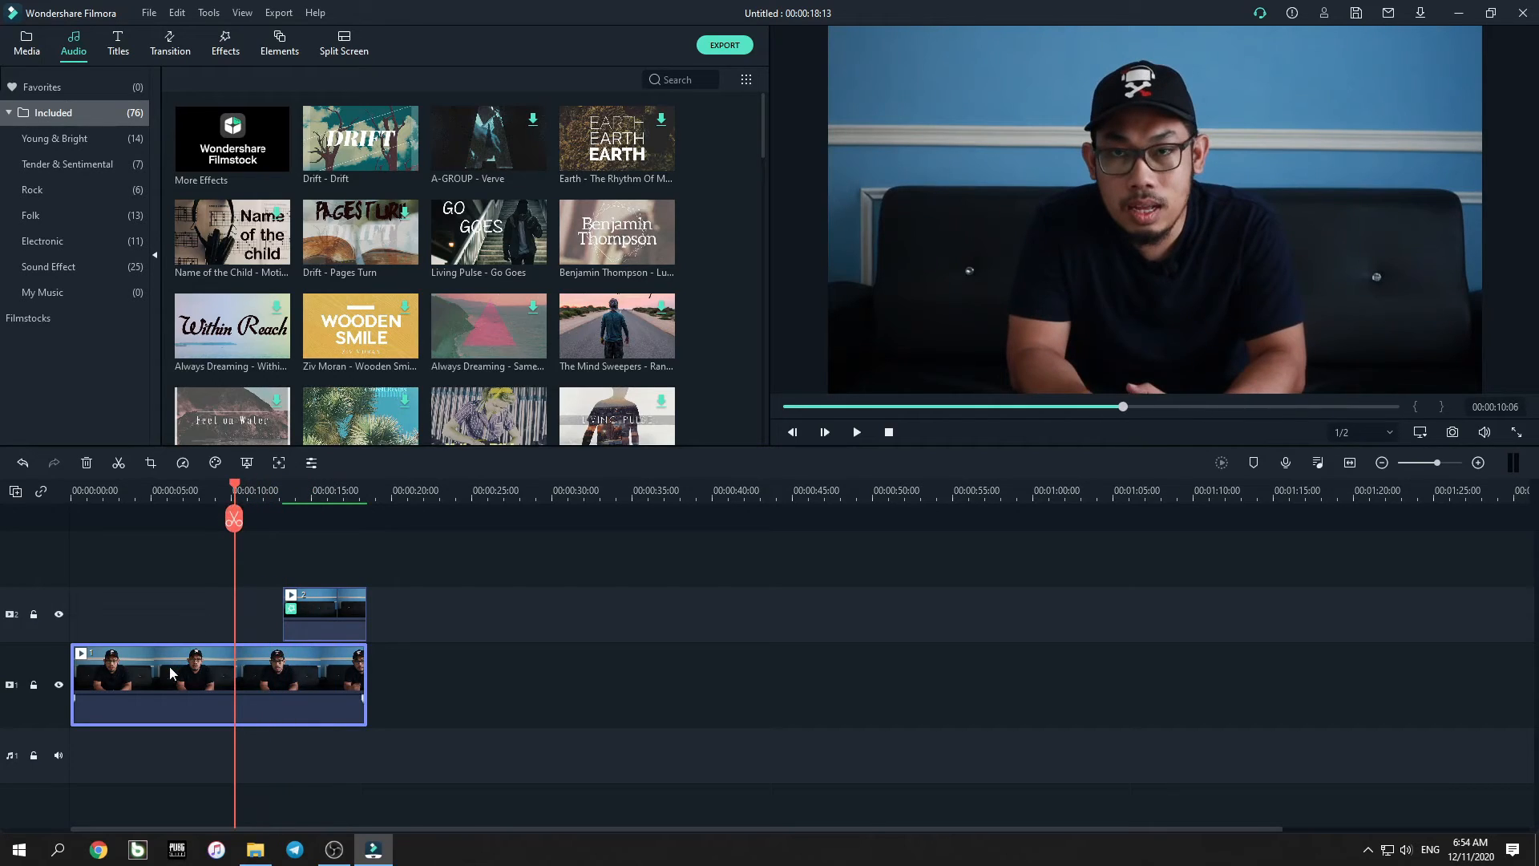
{"action": "left_click", "coordinate": [236, 492]}
{"action": "left_click_drag", "start_coordinate": [236, 492], "coordinate": [222, 492]}
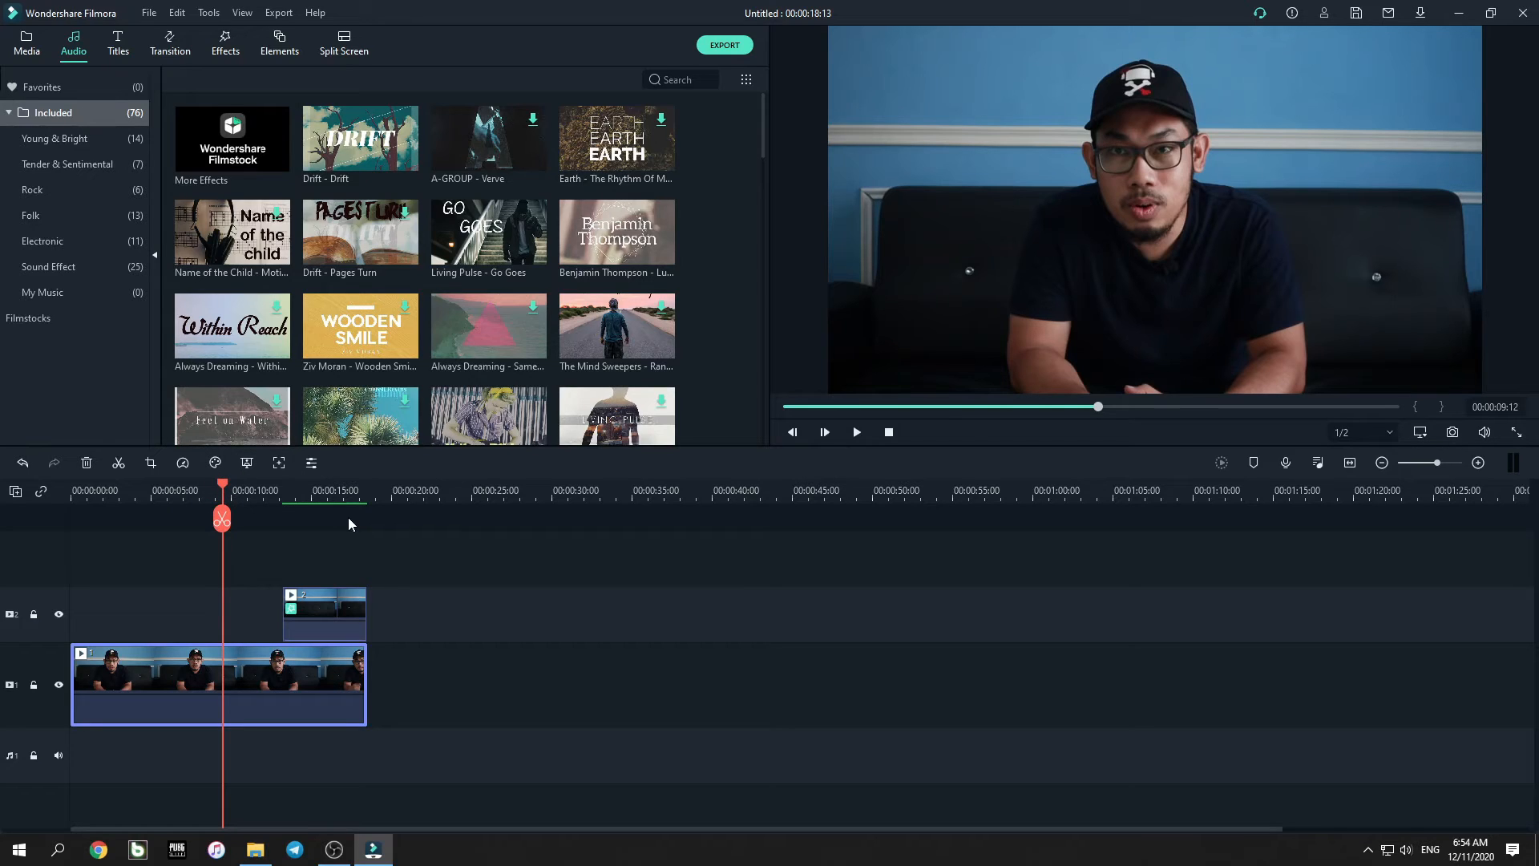
{"action": "left_click", "coordinate": [215, 473]}
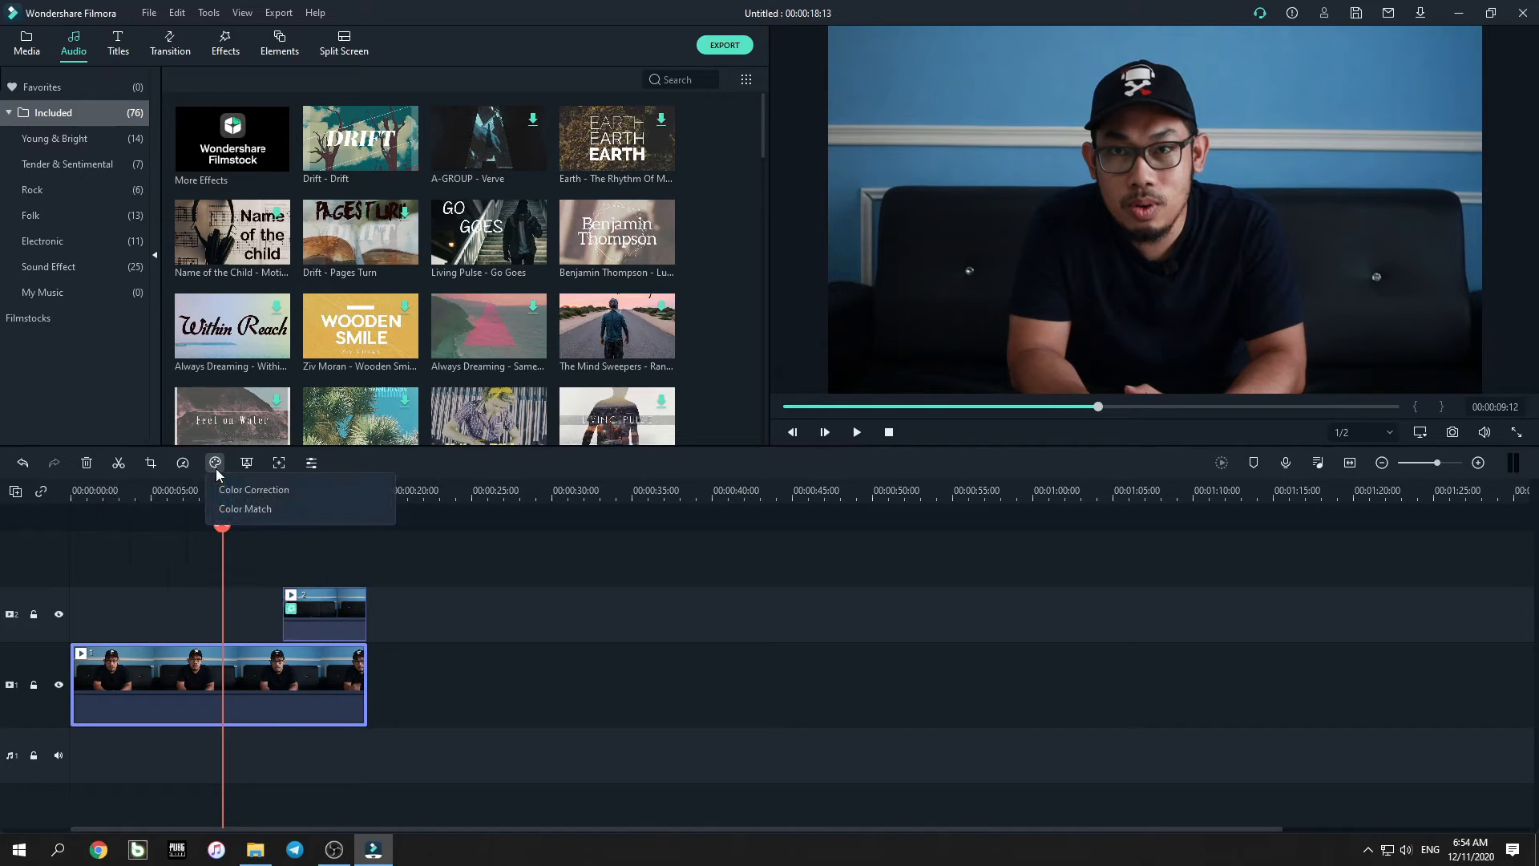
{"action": "left_click", "coordinate": [237, 493]}
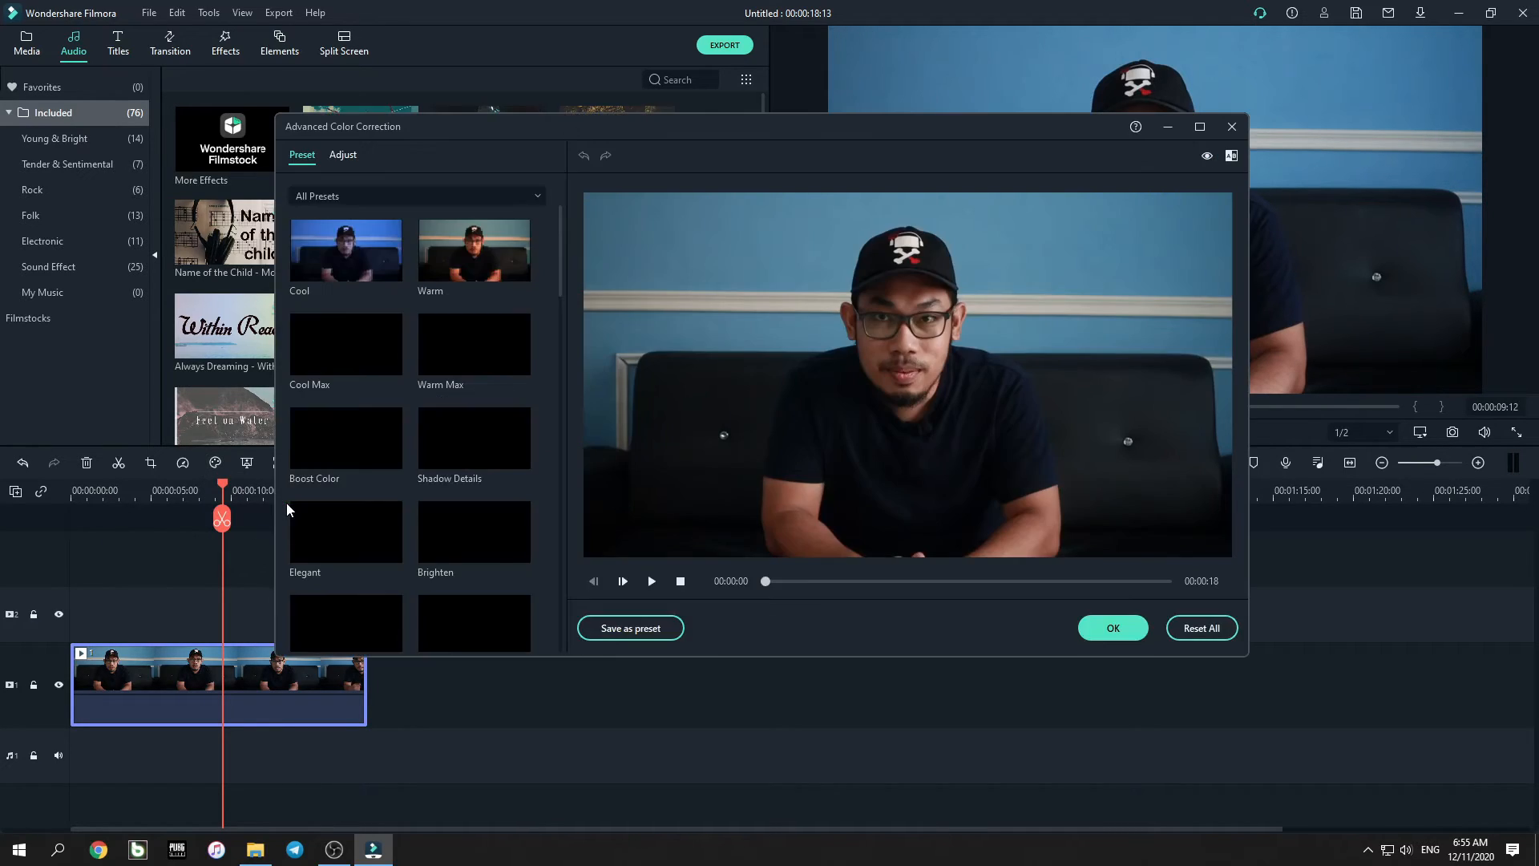
Step: Try the Darken, Fantasy, Film Stock and Epic color presets on clip 1
{"action": "left_click_drag", "start_coordinate": [560, 226], "coordinate": [546, 277]}
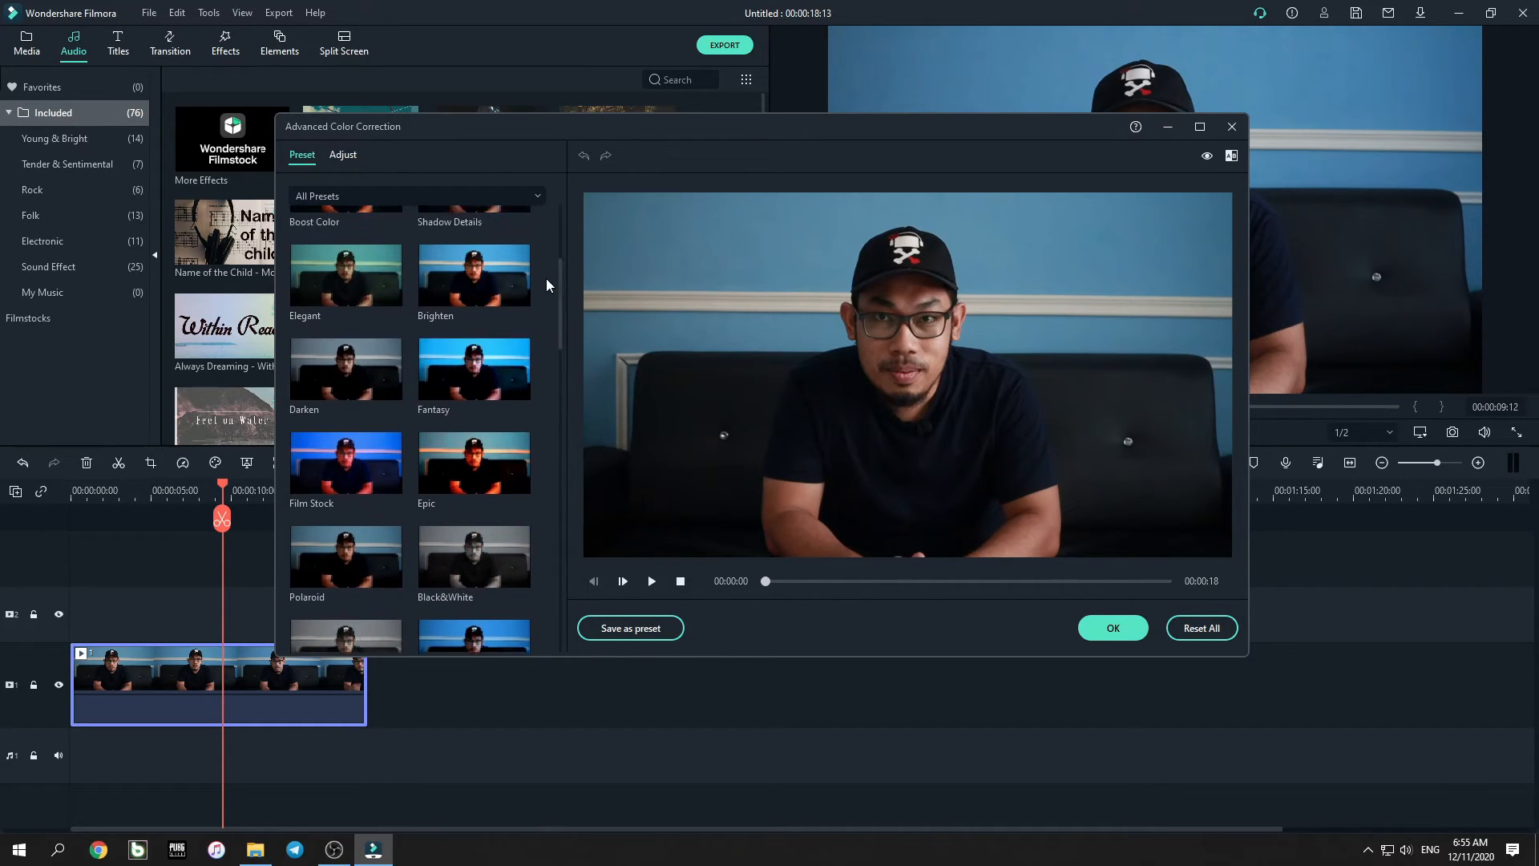
{"action": "left_click", "coordinate": [334, 388]}
{"action": "left_click", "coordinate": [431, 383]}
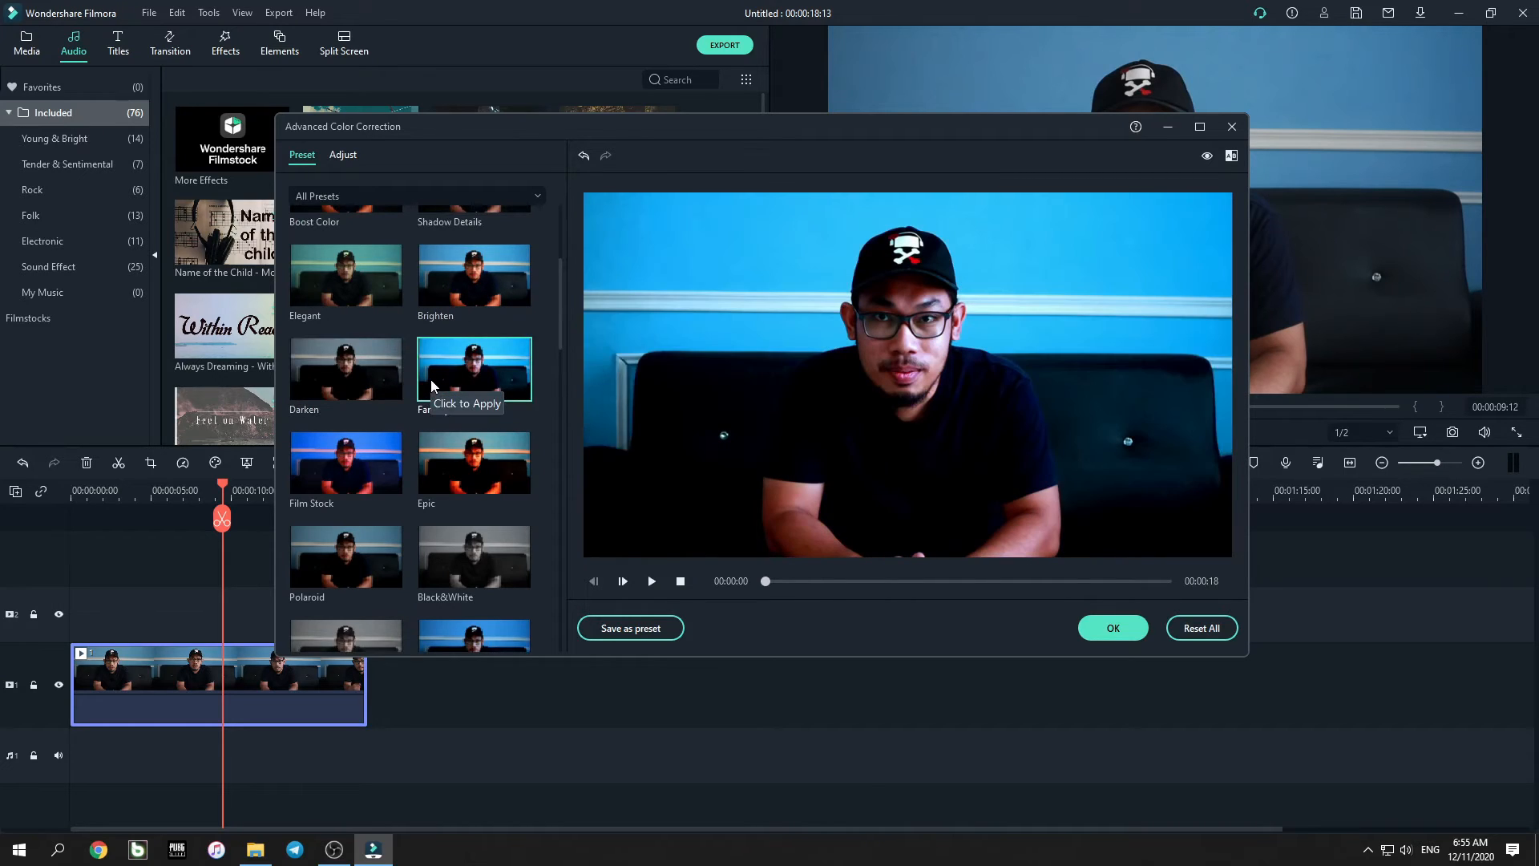
{"action": "left_click", "coordinate": [340, 450]}
{"action": "left_click", "coordinate": [454, 448]}
Step: Try the Blockbuster, Old Film, TV, Lomo and Far East presets on clip 1, and close color correction without confirming
{"action": "left_click_drag", "start_coordinate": [562, 305], "coordinate": [556, 371]}
{"action": "left_click", "coordinate": [489, 345]}
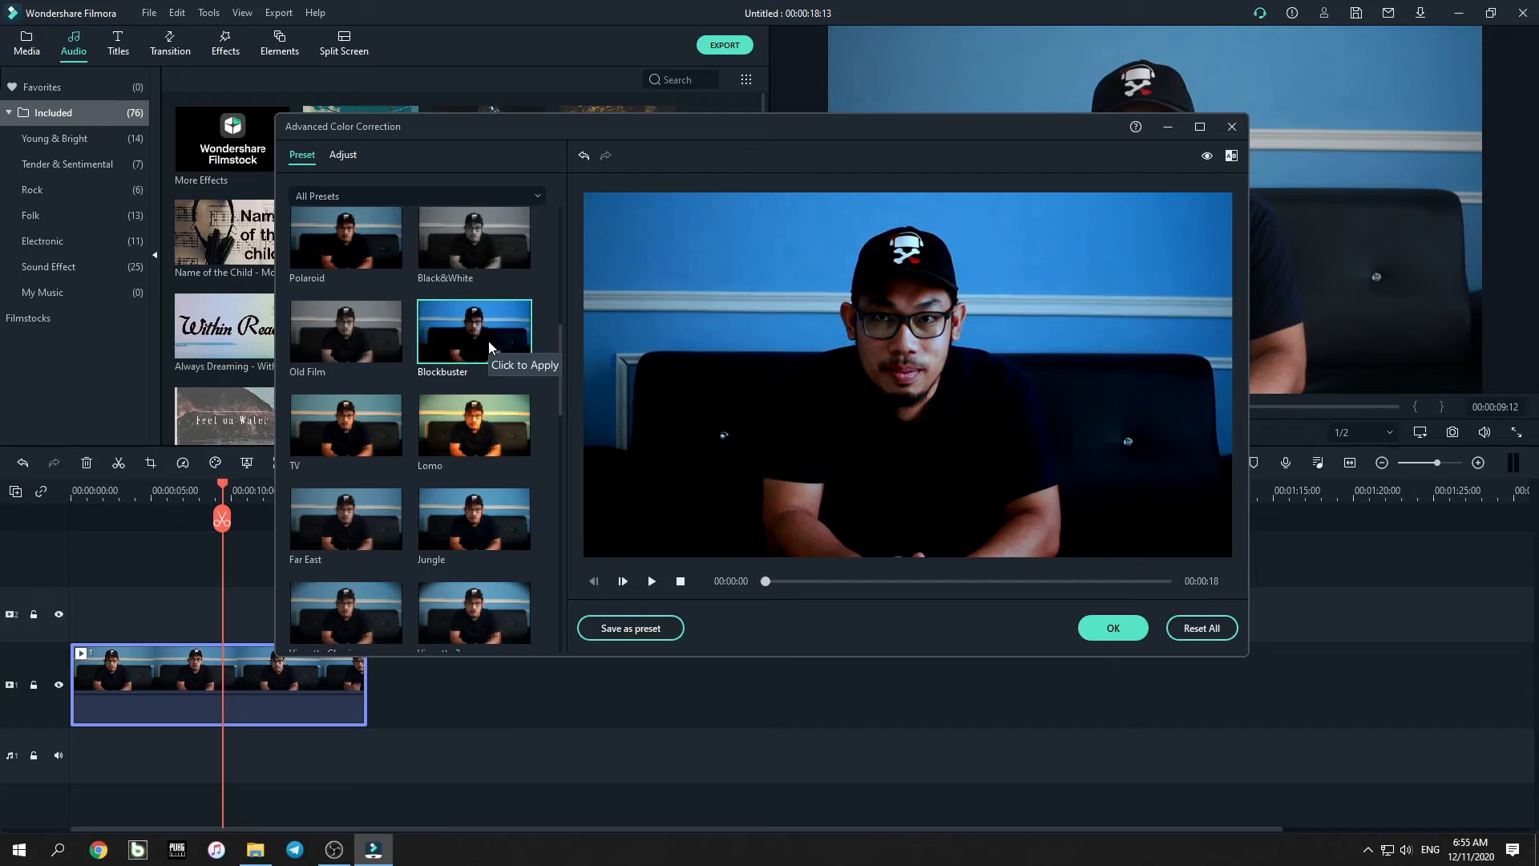
{"action": "left_click", "coordinate": [369, 340]}
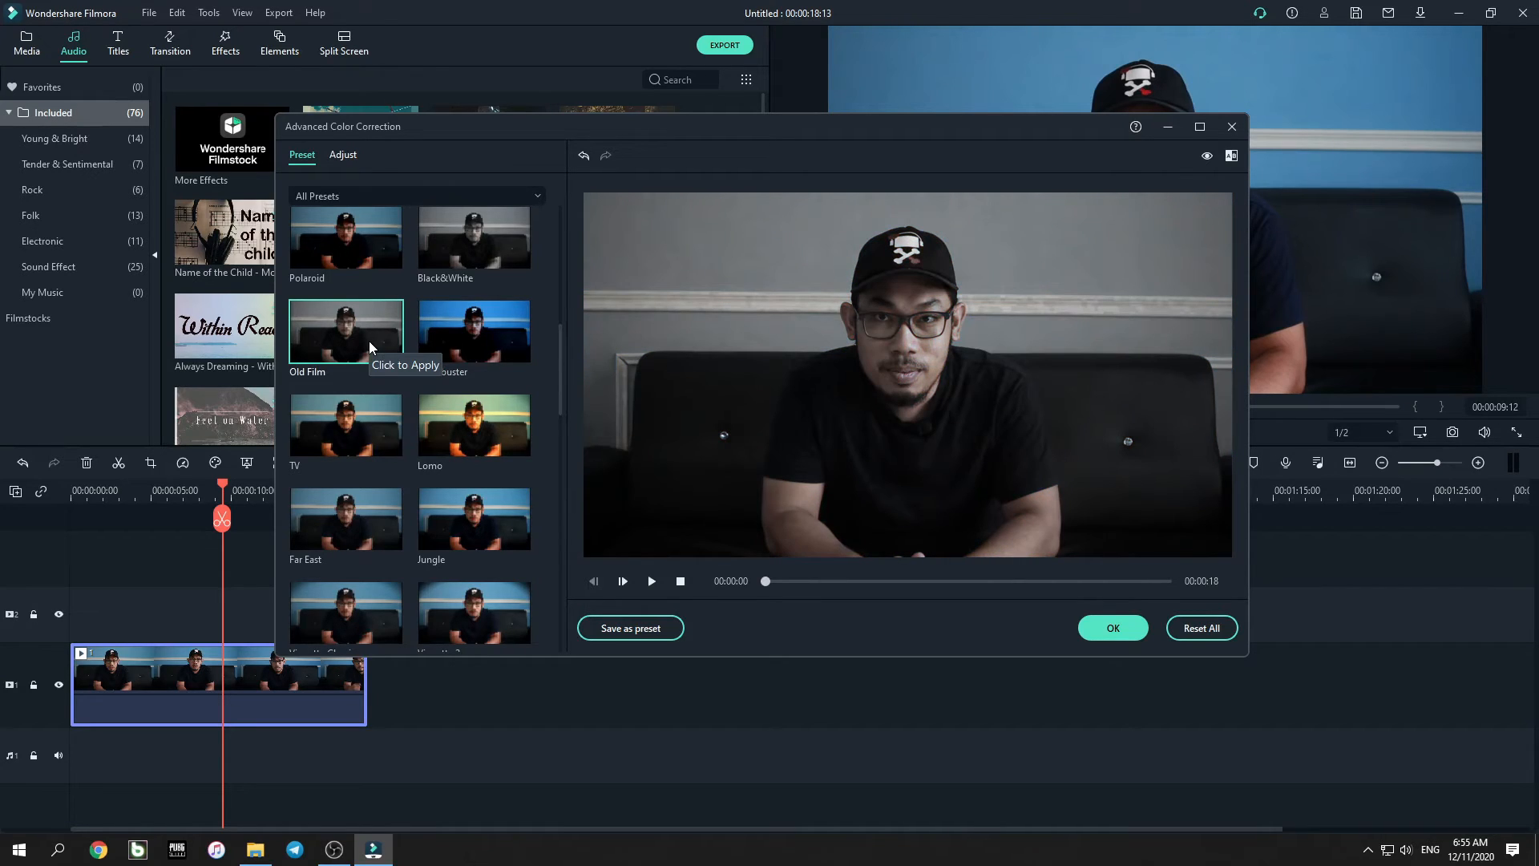
{"action": "left_click", "coordinate": [349, 425]}
{"action": "left_click", "coordinate": [454, 426]}
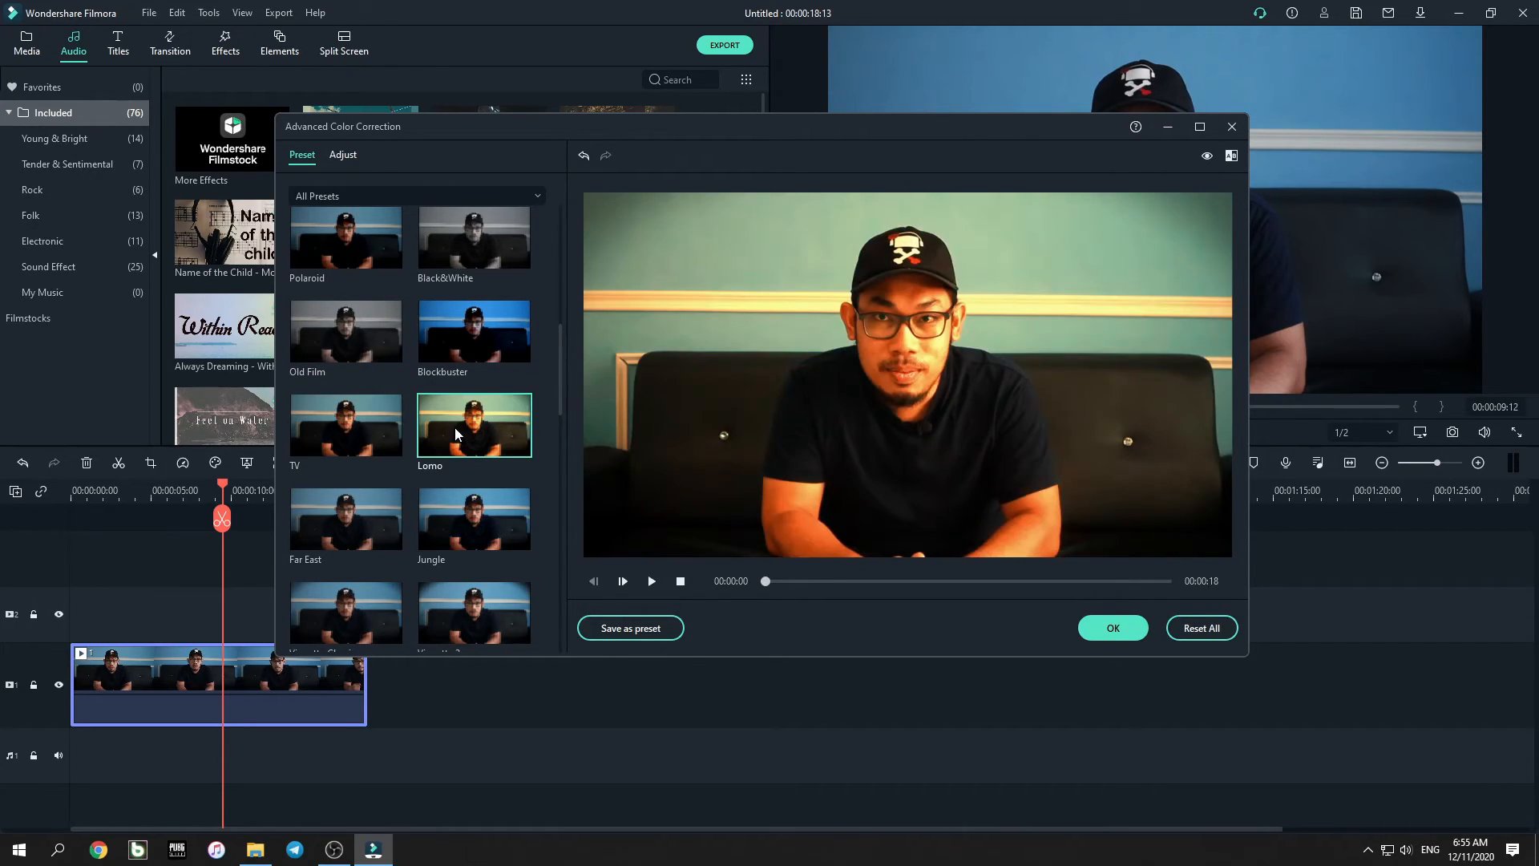
{"action": "left_click", "coordinate": [339, 513]}
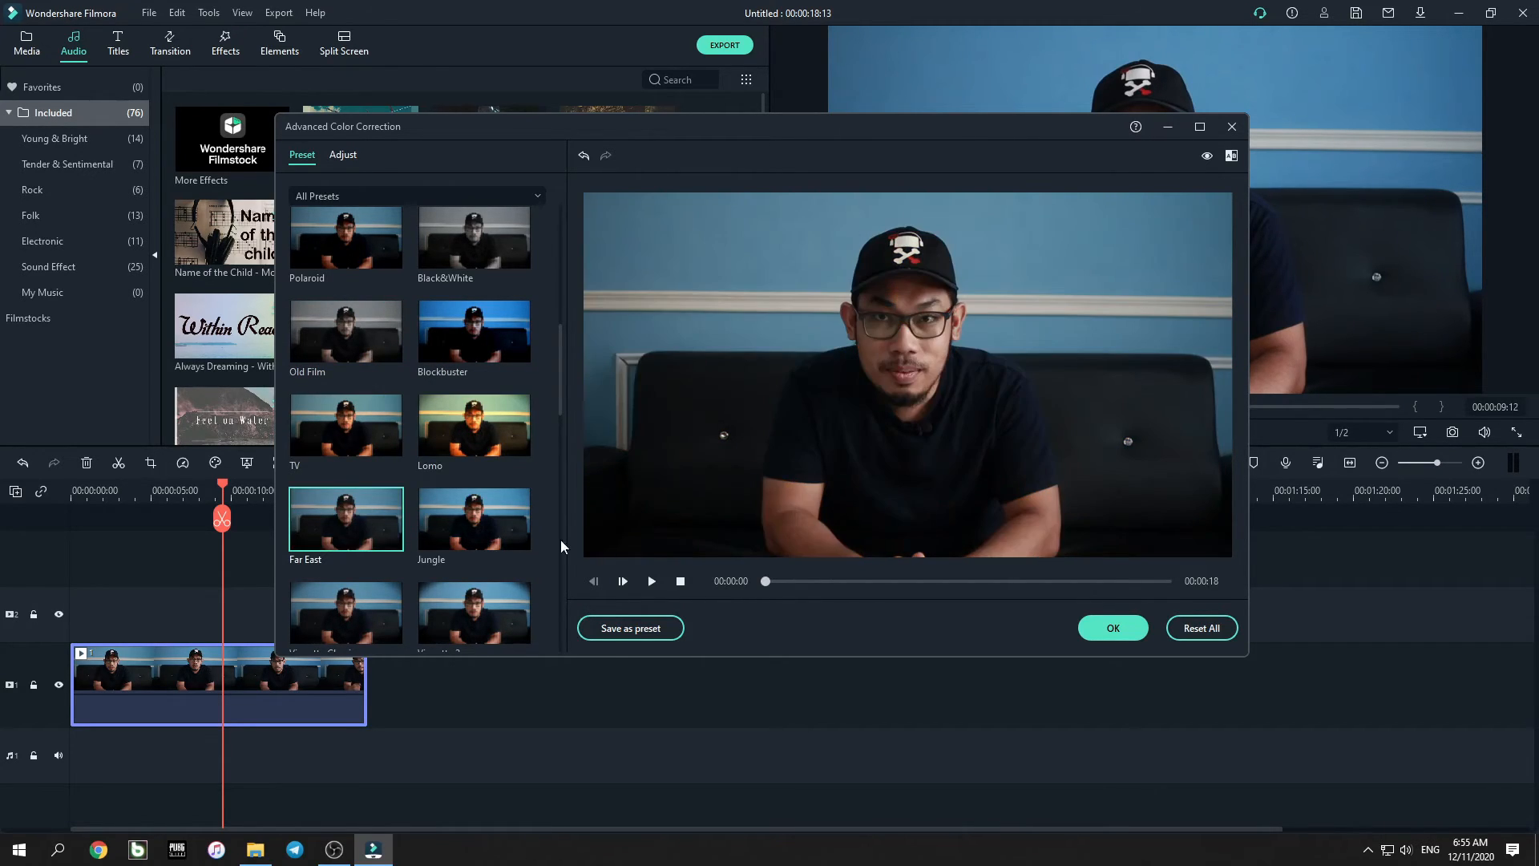
{"action": "left_click", "coordinate": [1232, 128]}
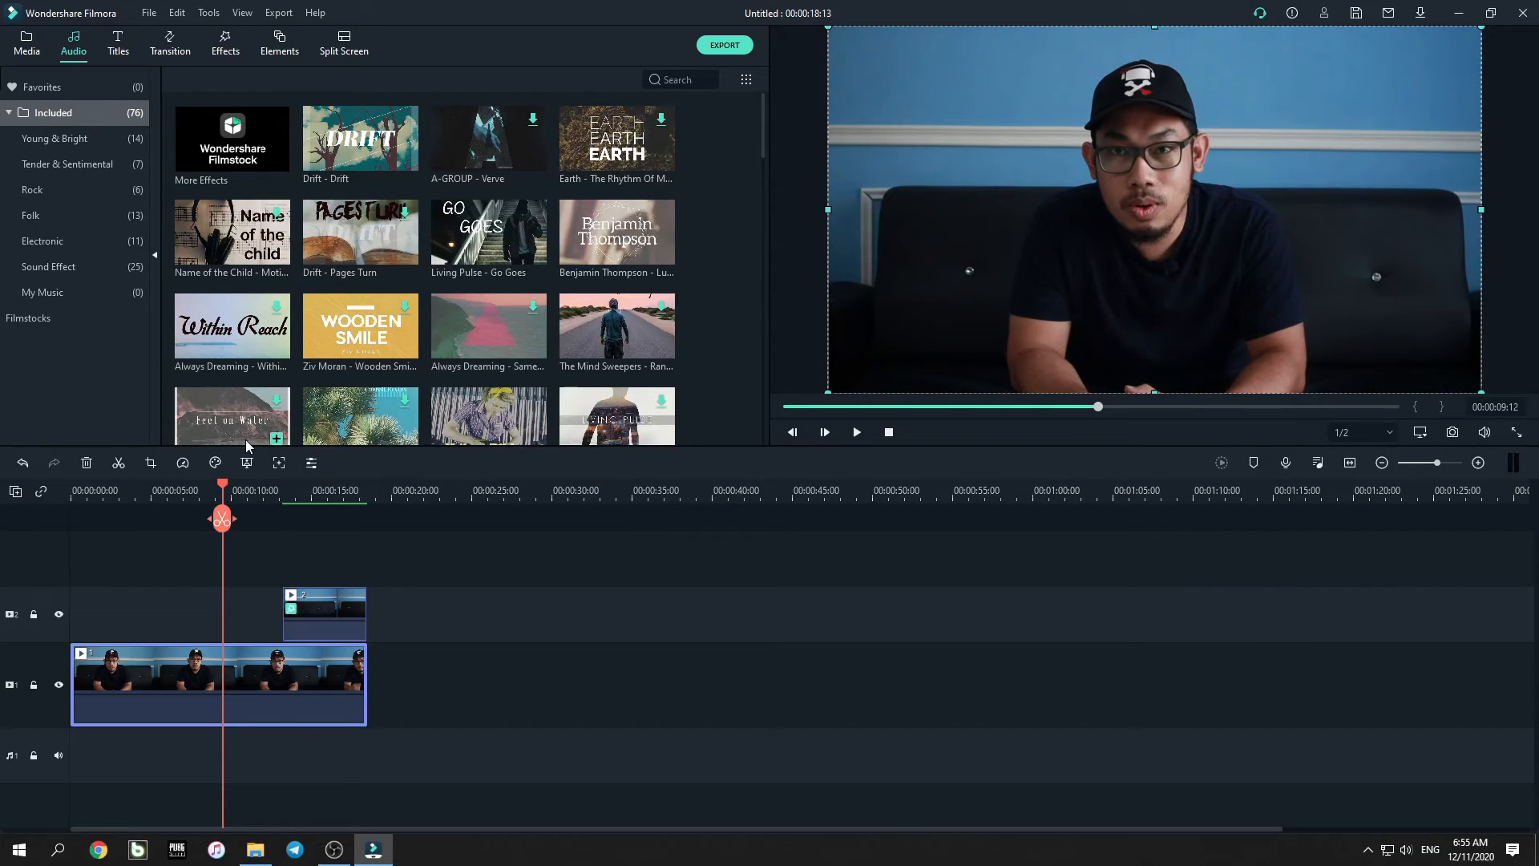
{"action": "mouse_move", "coordinate": [226, 486]}
{"action": "left_mouse_down"}
{"action": "mouse_move", "coordinate": [317, 493]}
{"action": "mouse_move", "coordinate": [235, 509]}
{"action": "left_mouse_up"}
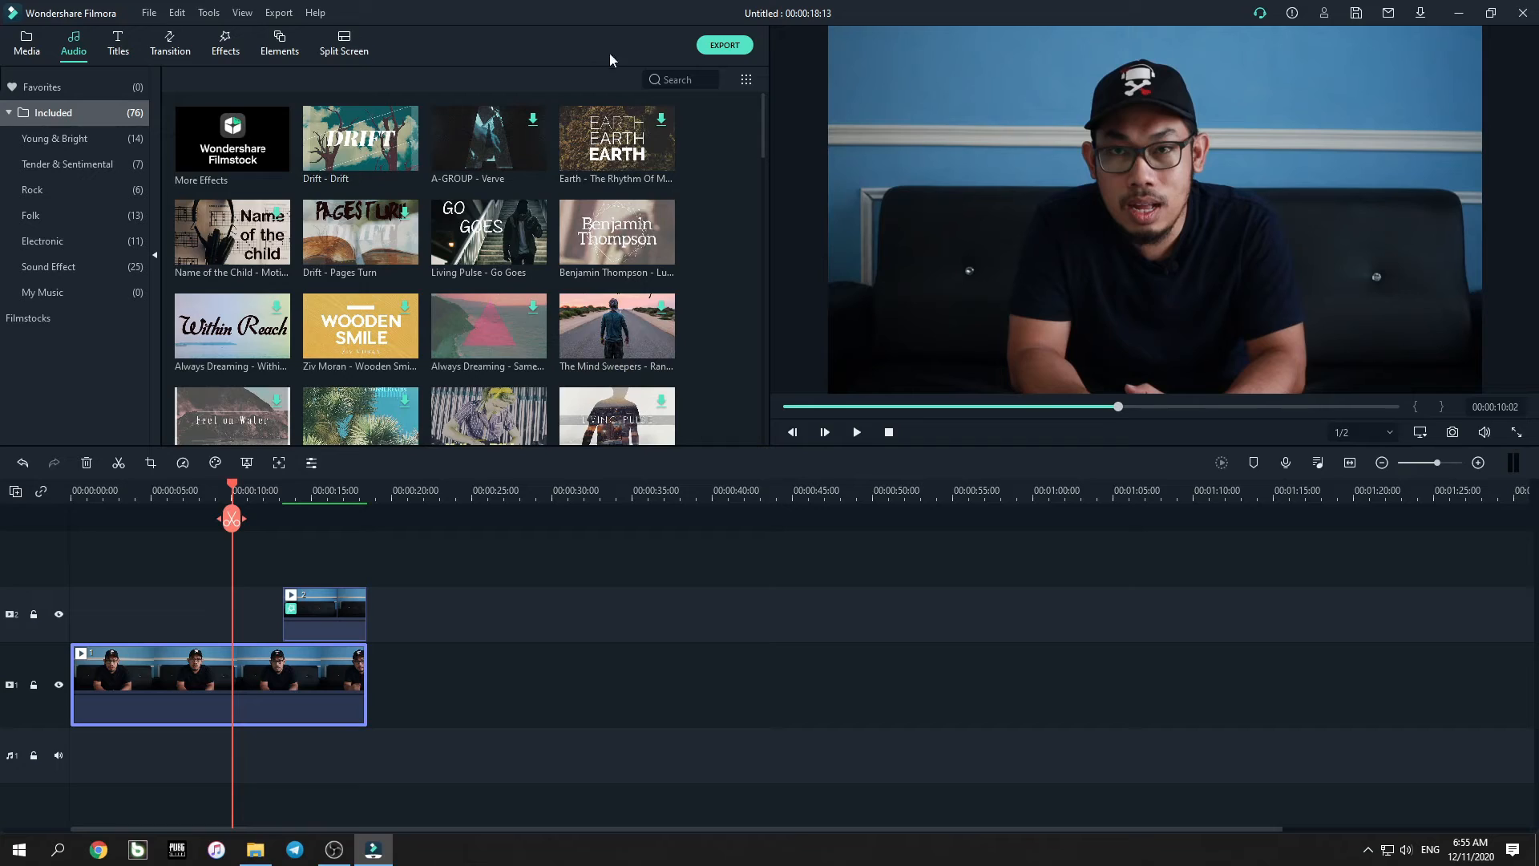
{"action": "left_click_drag", "start_coordinate": [235, 487], "coordinate": [290, 489]}
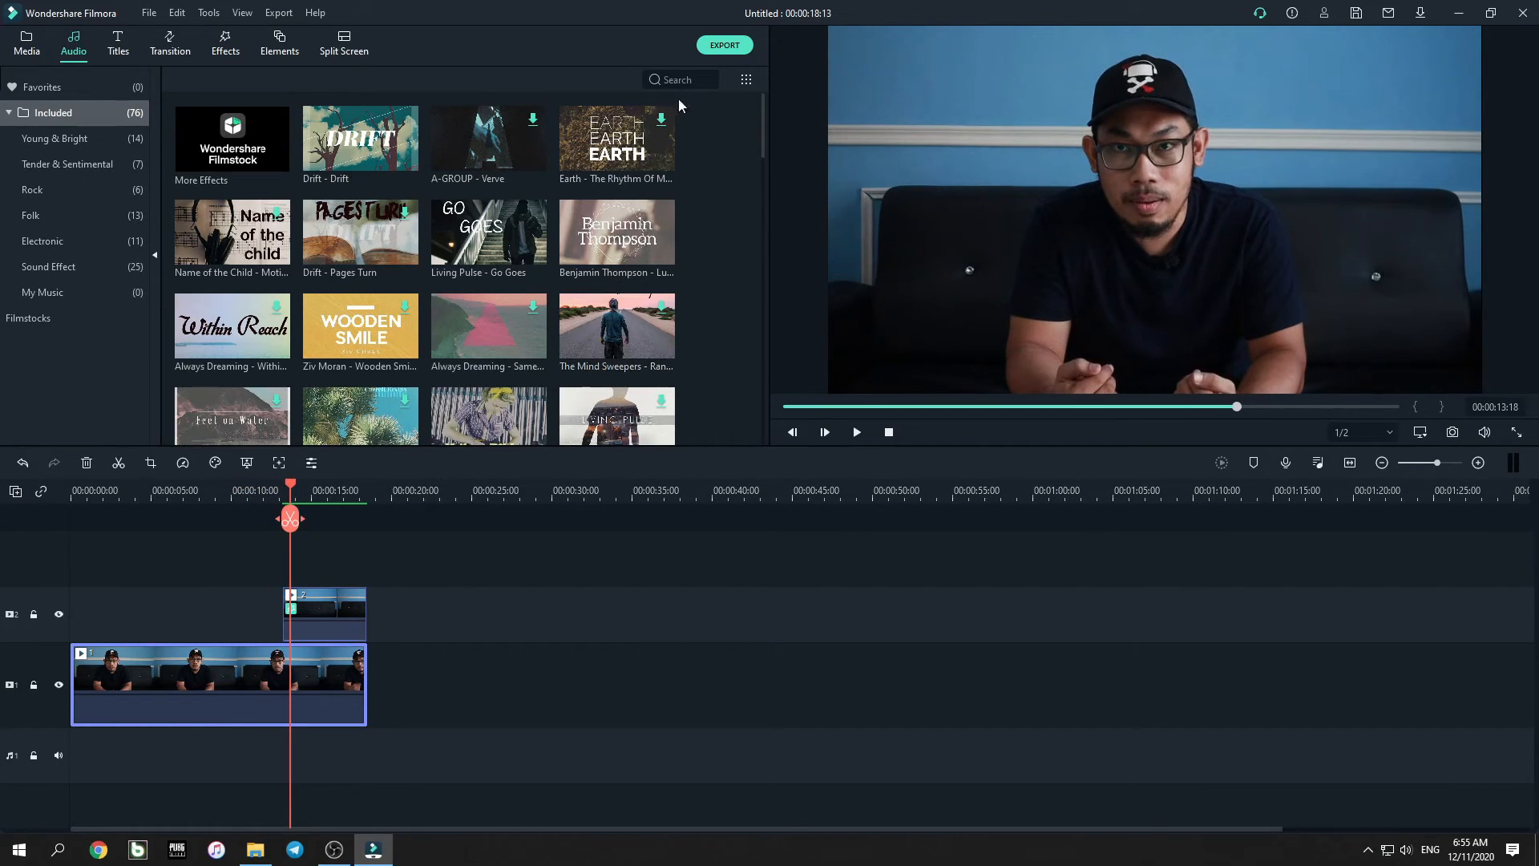
Step: Start a local MP4 export and name the output file "tutorial" followed by the creator's first name
{"action": "left_click", "coordinate": [724, 45]}
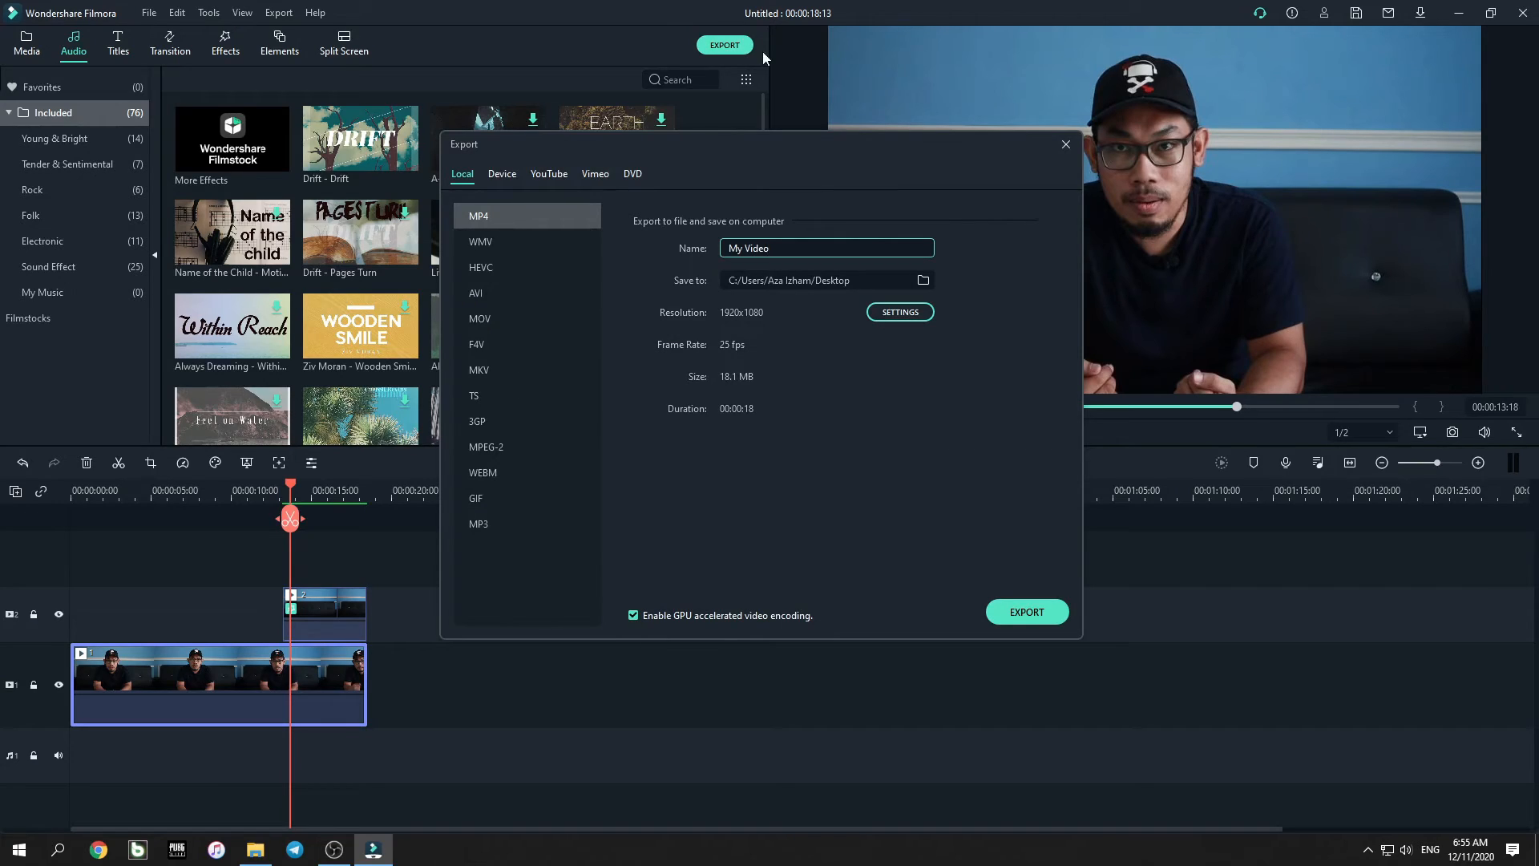
{"action": "left_click_drag", "start_coordinate": [783, 245], "coordinate": [676, 247]}
{"action": "type", "text": "tutorial 1"}
{"action": "key", "text": "BackSpace"}
{"action": "type", "text": "aza"}
Step: Set the export frame rate to 60 fps, and export the video to the Desktop folder, closing the finished export window
{"action": "left_click", "coordinate": [886, 312]}
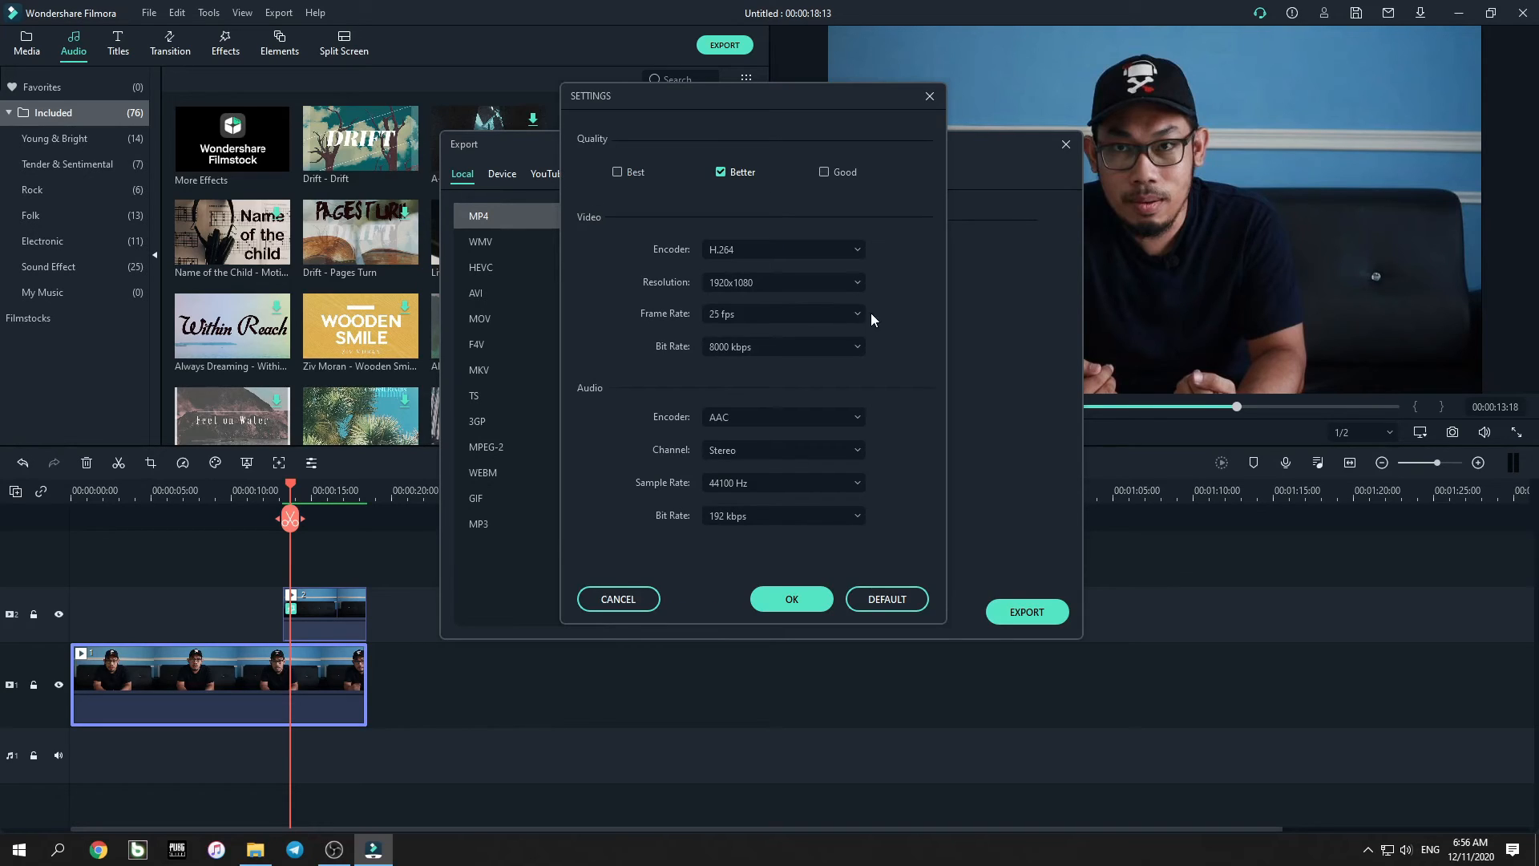
{"action": "left_click", "coordinate": [794, 314]}
{"action": "left_click", "coordinate": [774, 542]}
{"action": "left_click", "coordinate": [805, 591]}
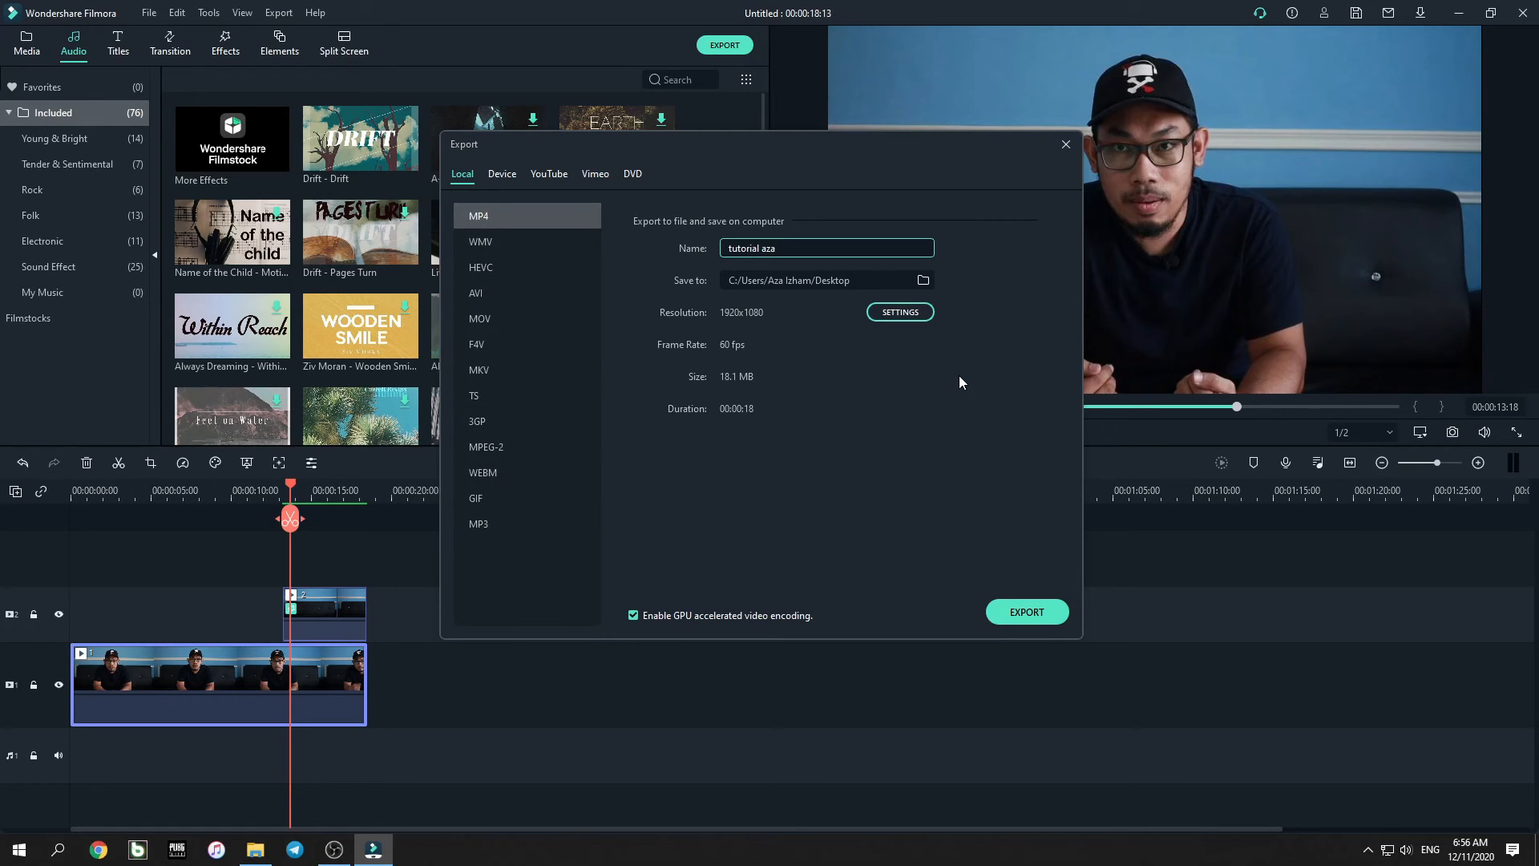
{"action": "left_click", "coordinate": [1027, 619]}
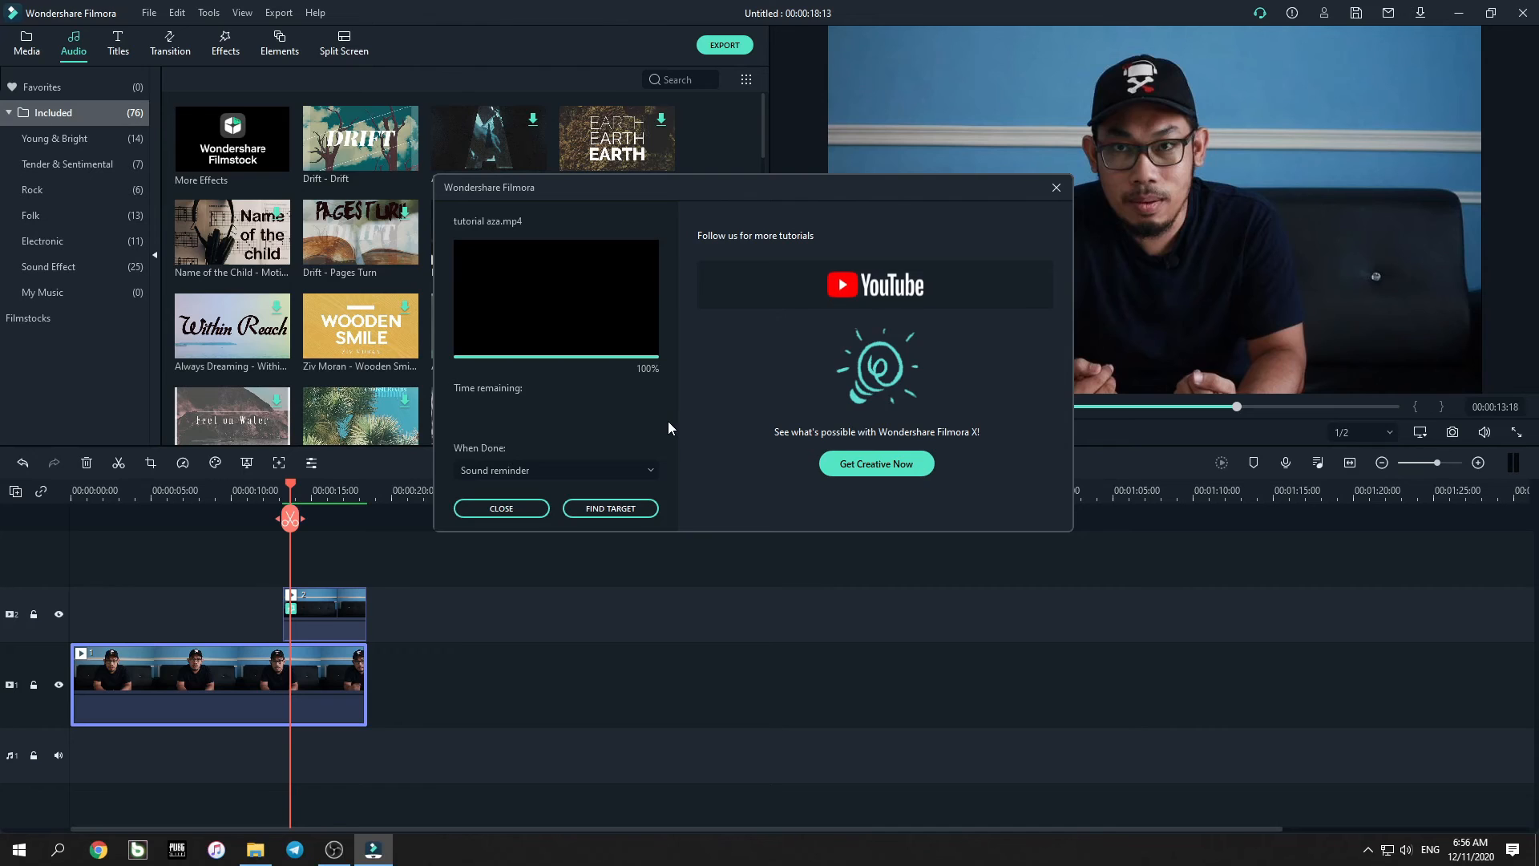
{"action": "left_click", "coordinate": [513, 511]}
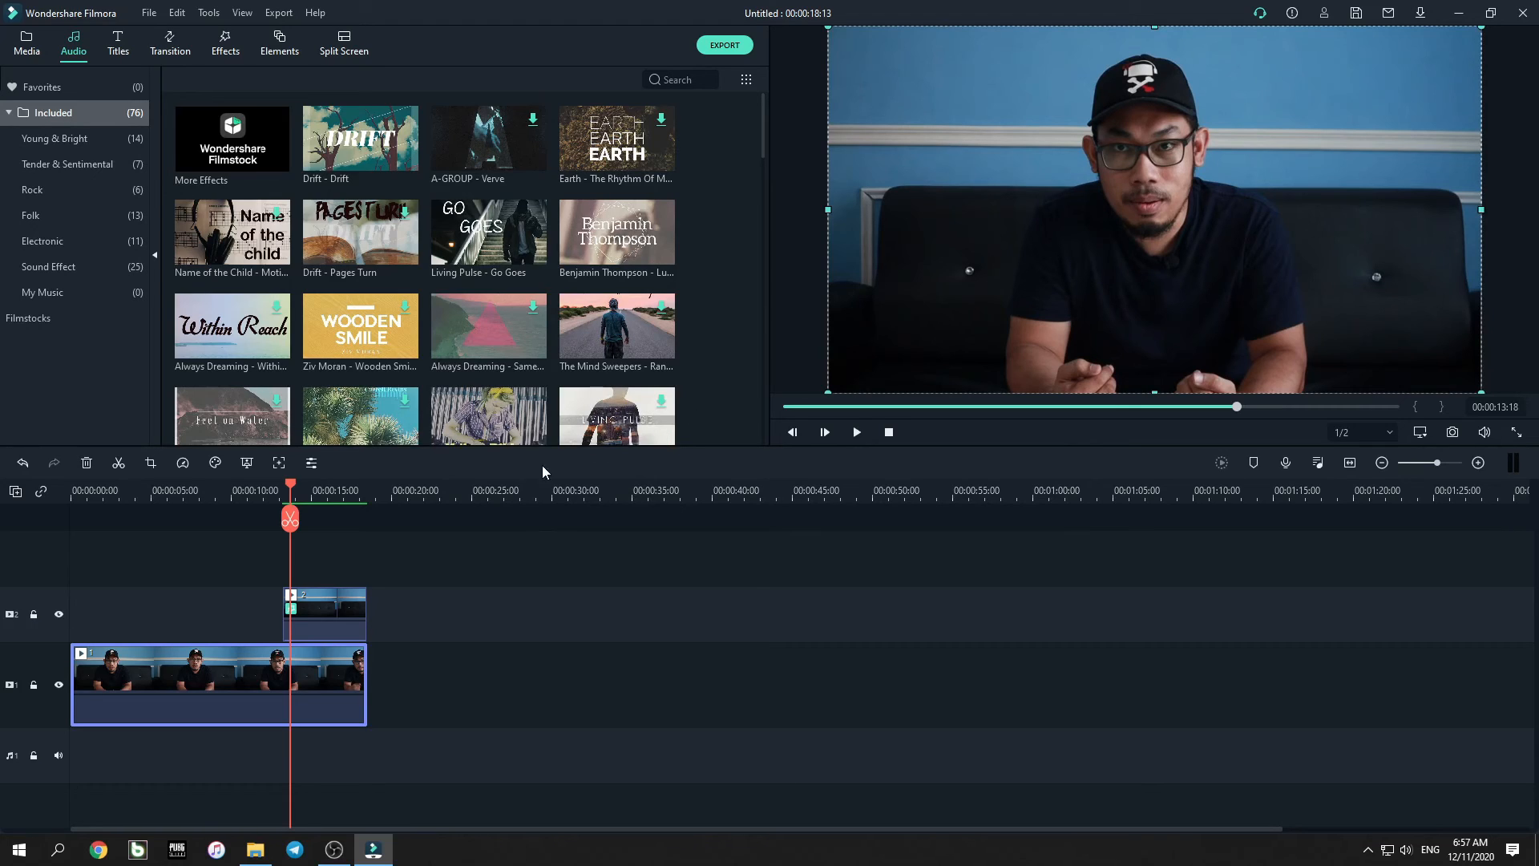
Step: Switch to the Windows desktop and open the exported tutorial video in the video player
{"action": "left_click", "coordinate": [375, 851]}
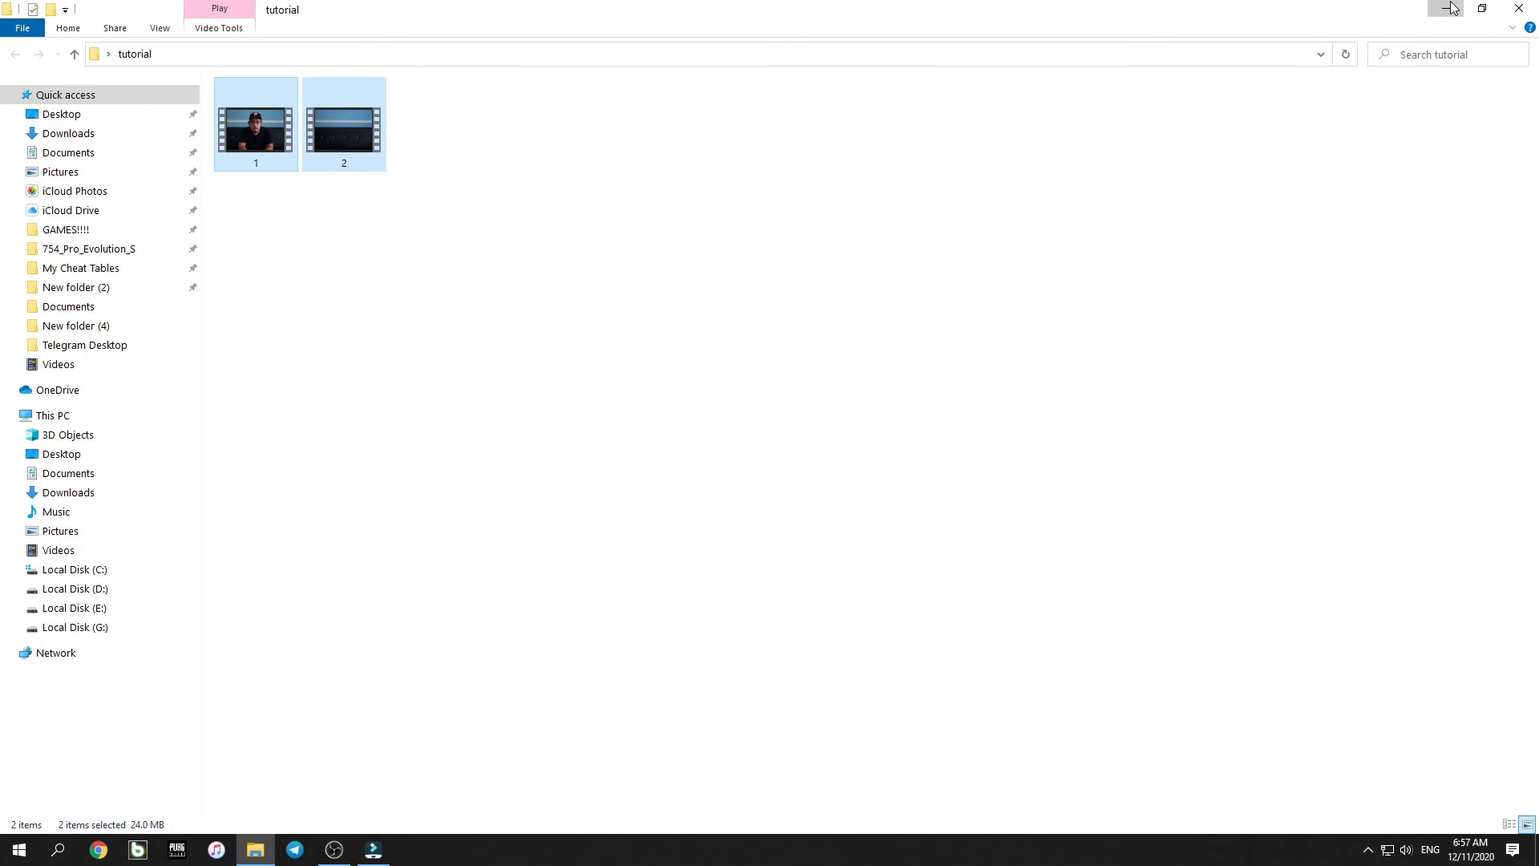
{"action": "left_click", "coordinate": [1447, 8]}
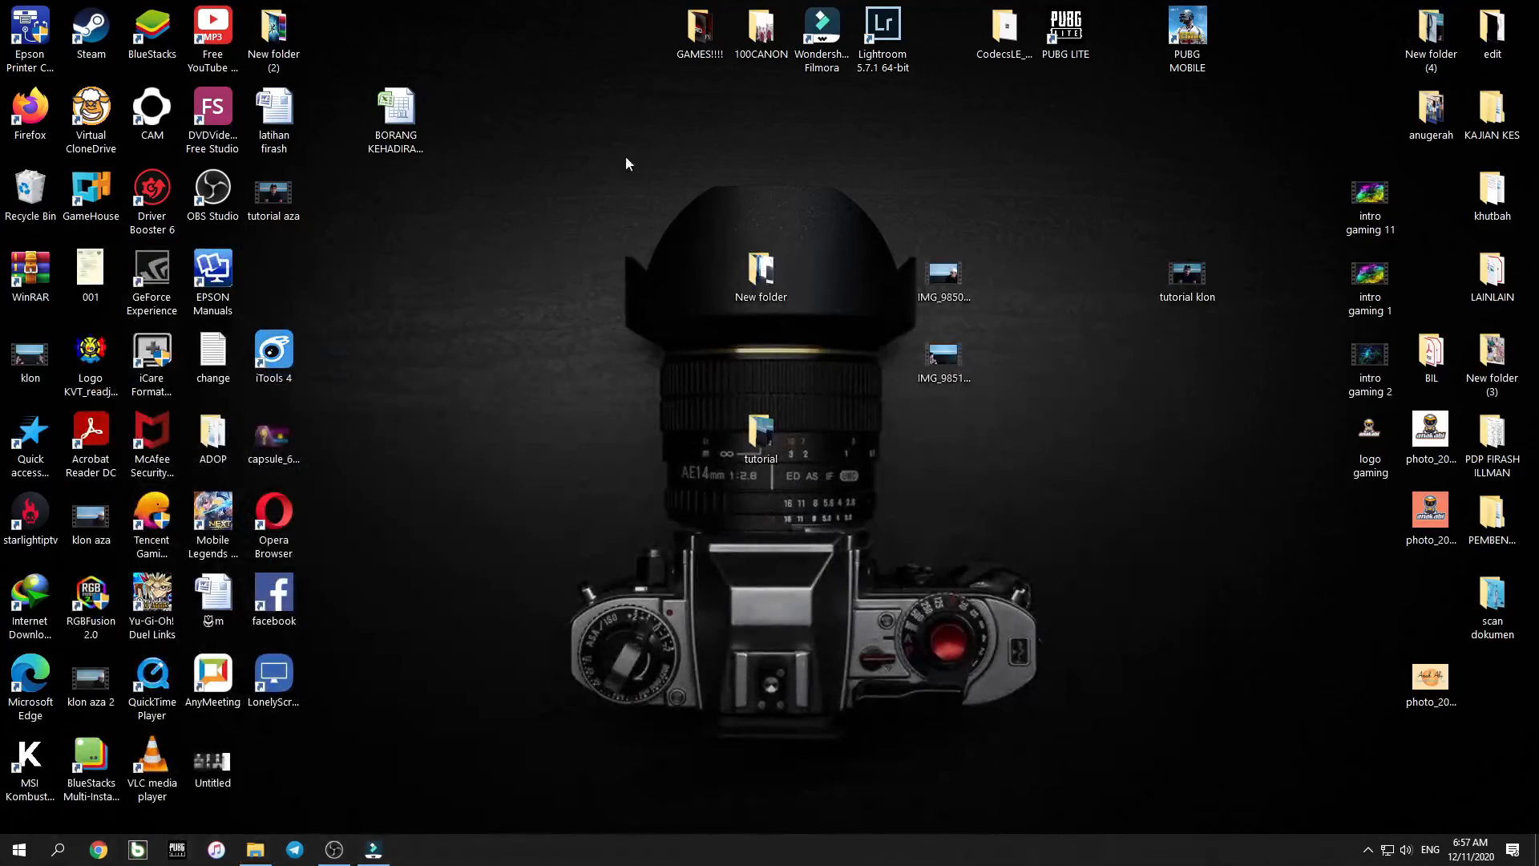
{"action": "double_click", "coordinate": [274, 196]}
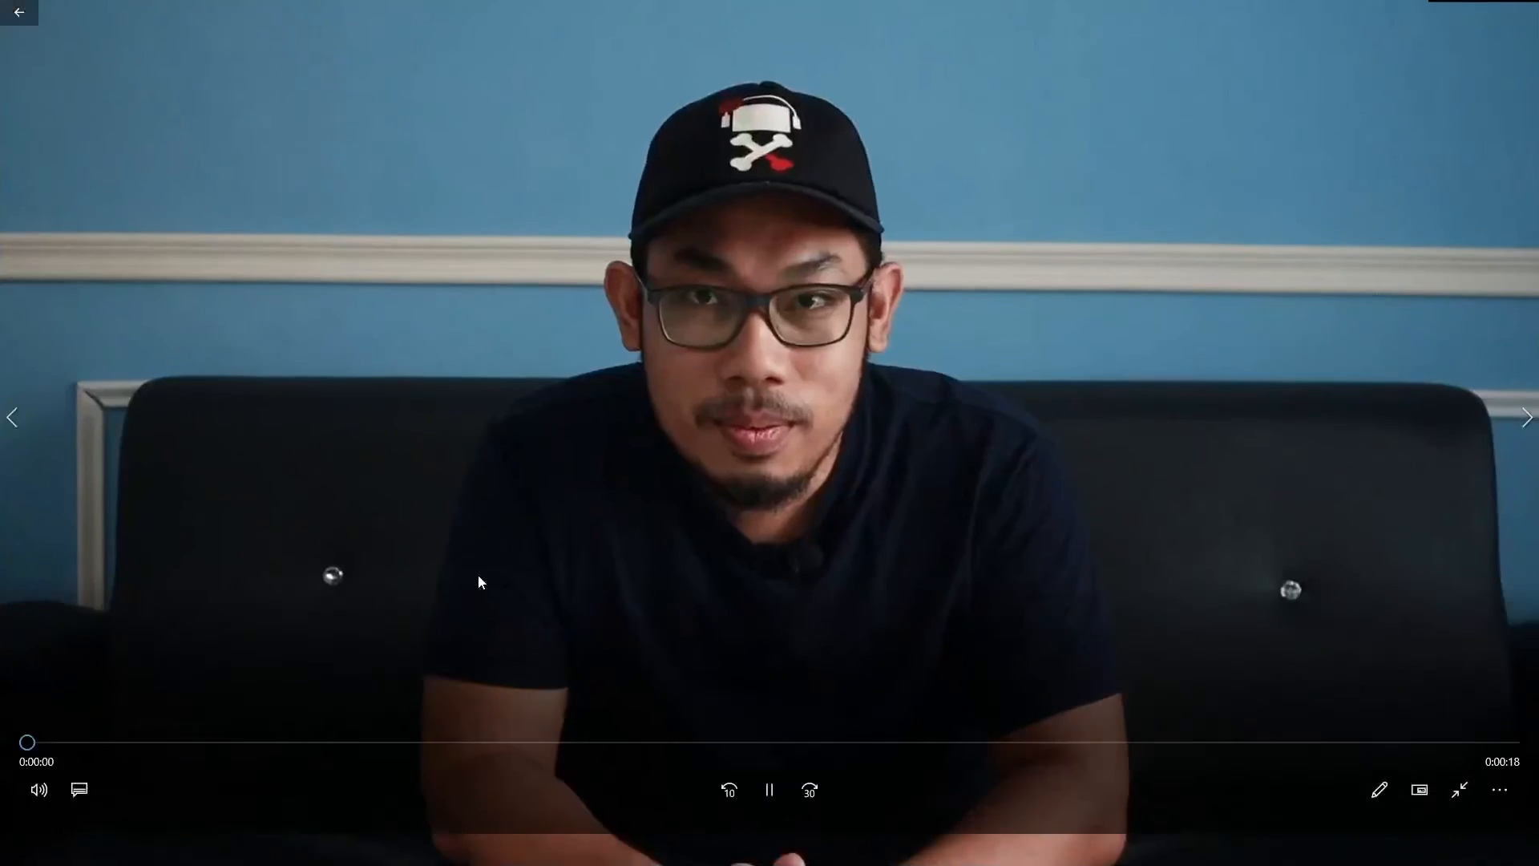